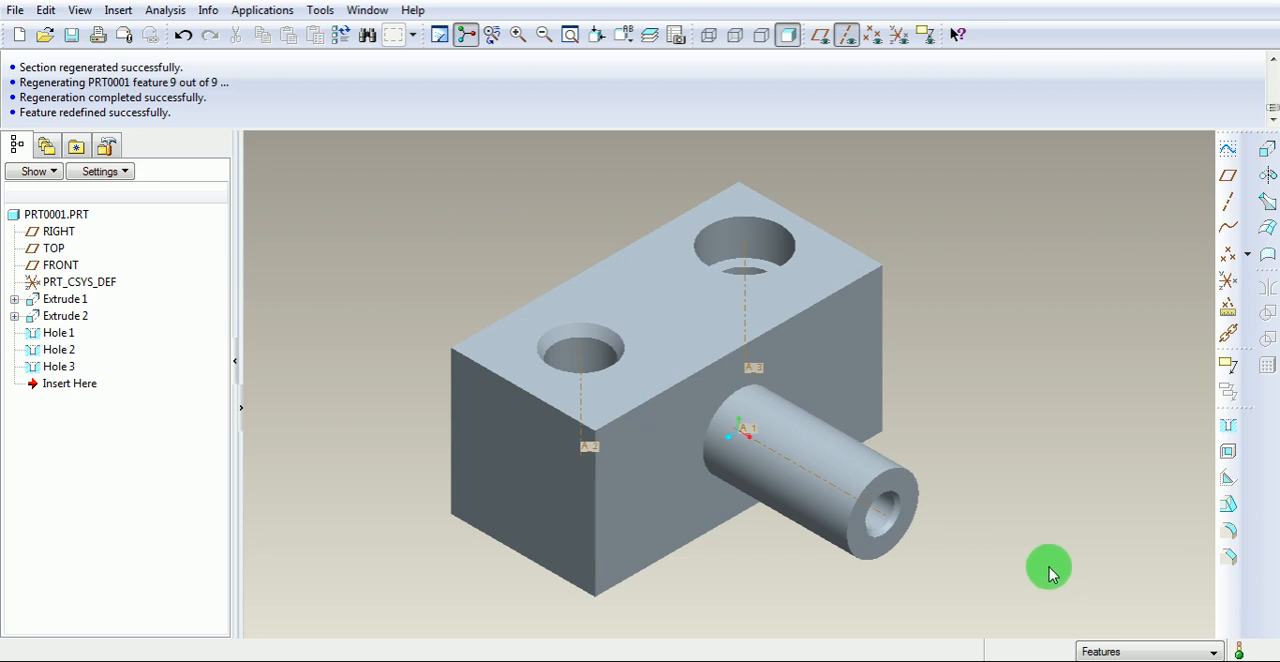
# Highlight the two holes on the block's top face and the hole in the cylinder to examine each type.
pyautogui.click(563, 353)
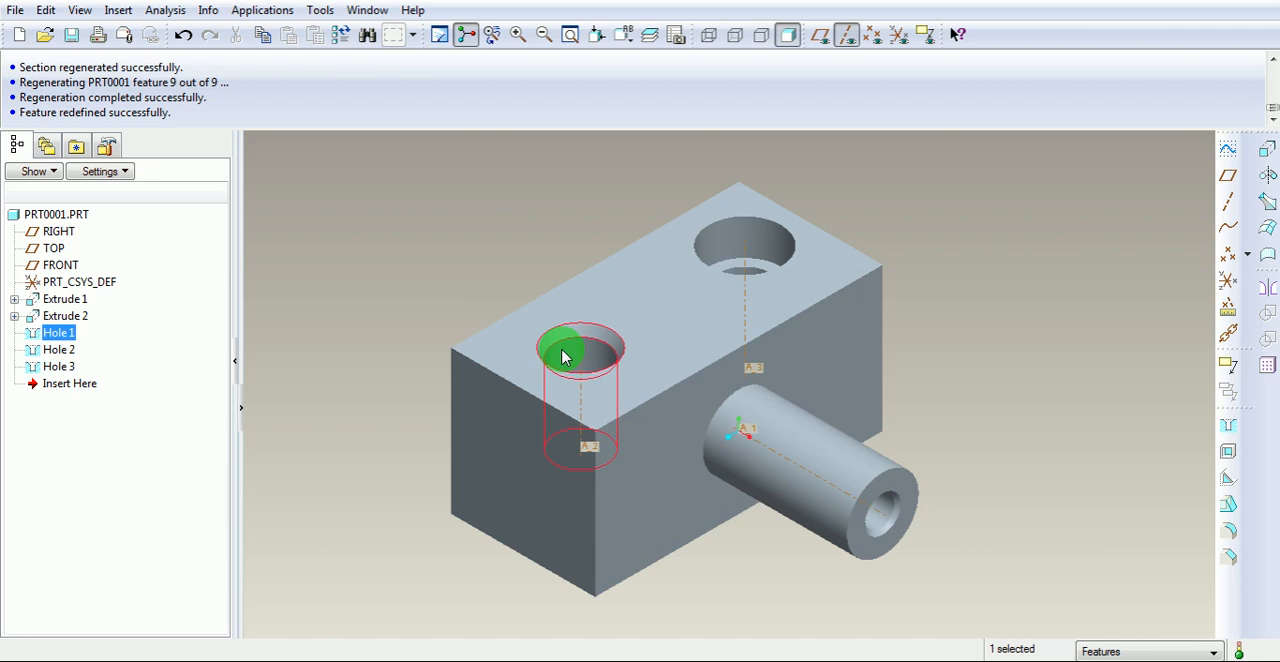
pyautogui.click(762, 251)
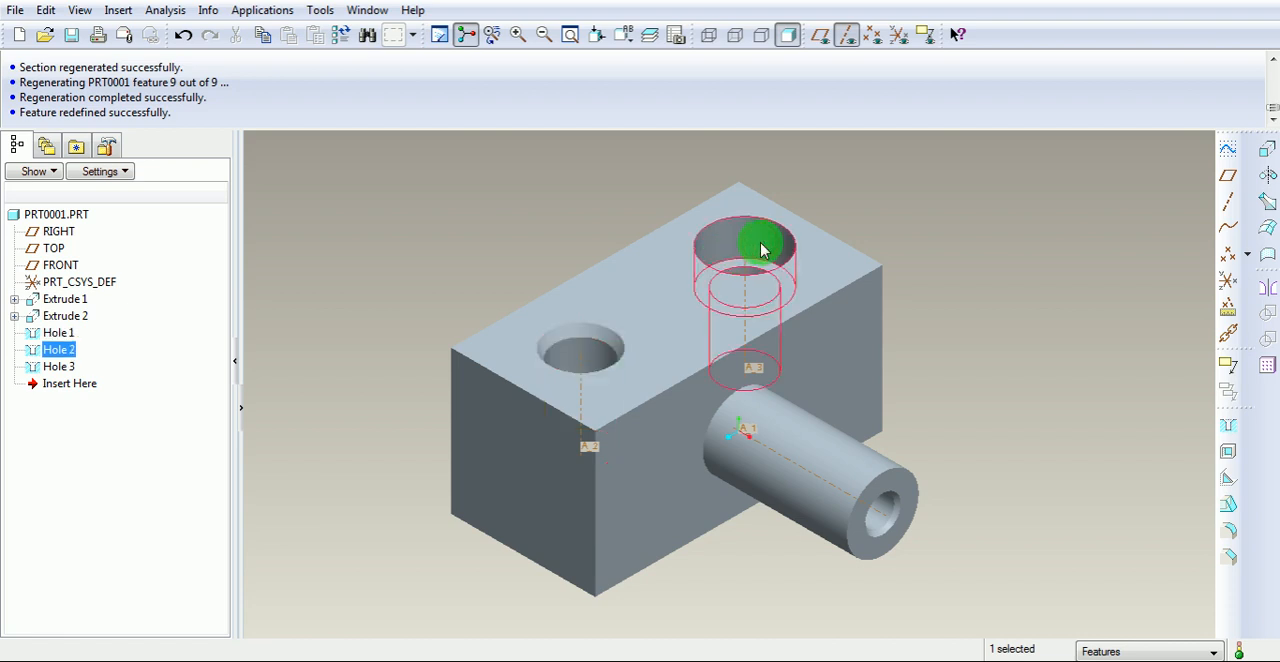
pyautogui.click(888, 505)
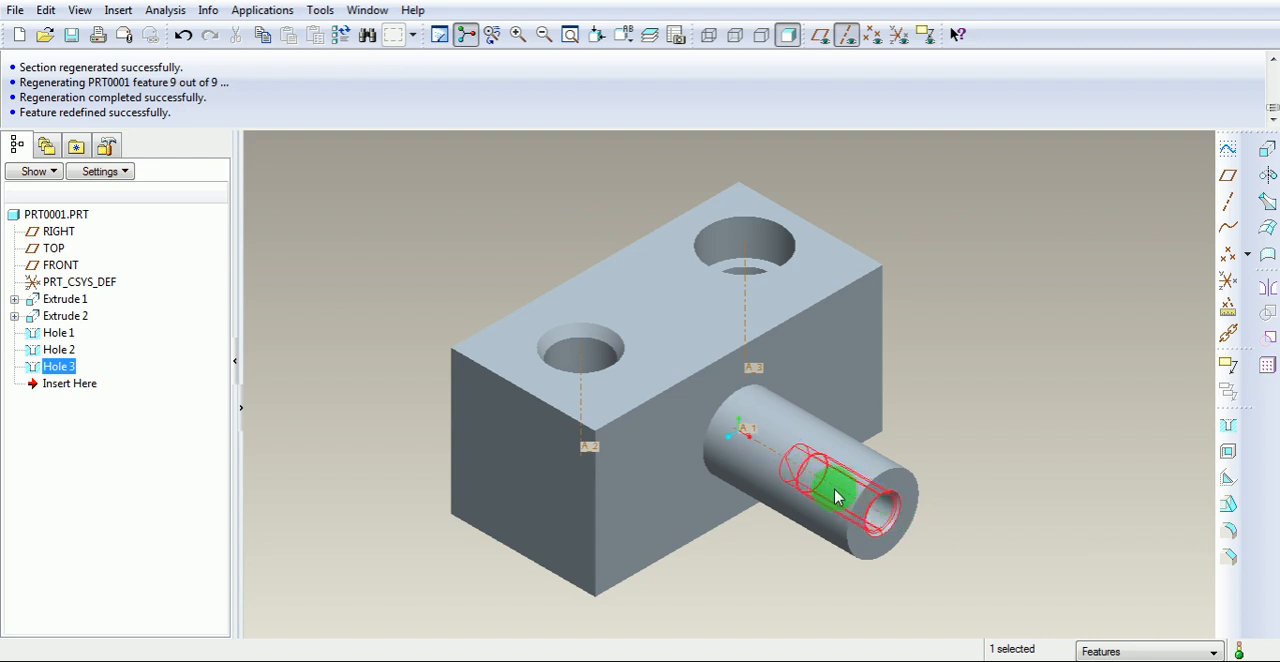
pyautogui.moveTo(796, 472); pyautogui.dragTo(869, 510)
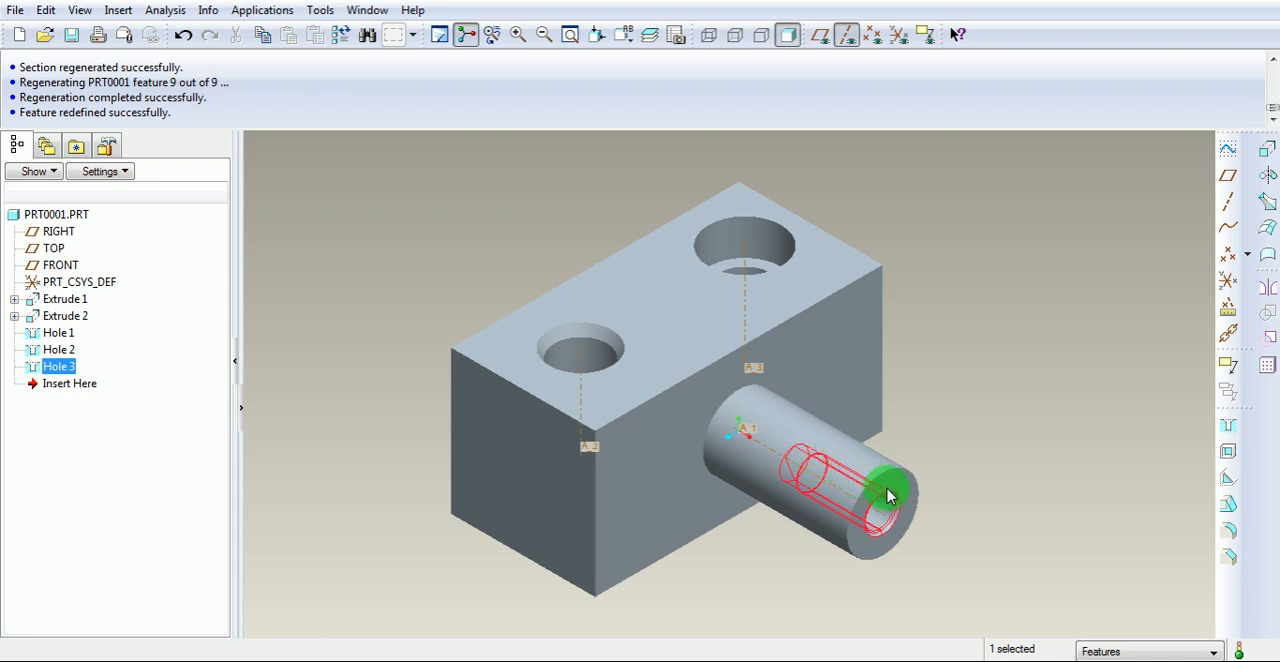
pyautogui.click(997, 250)
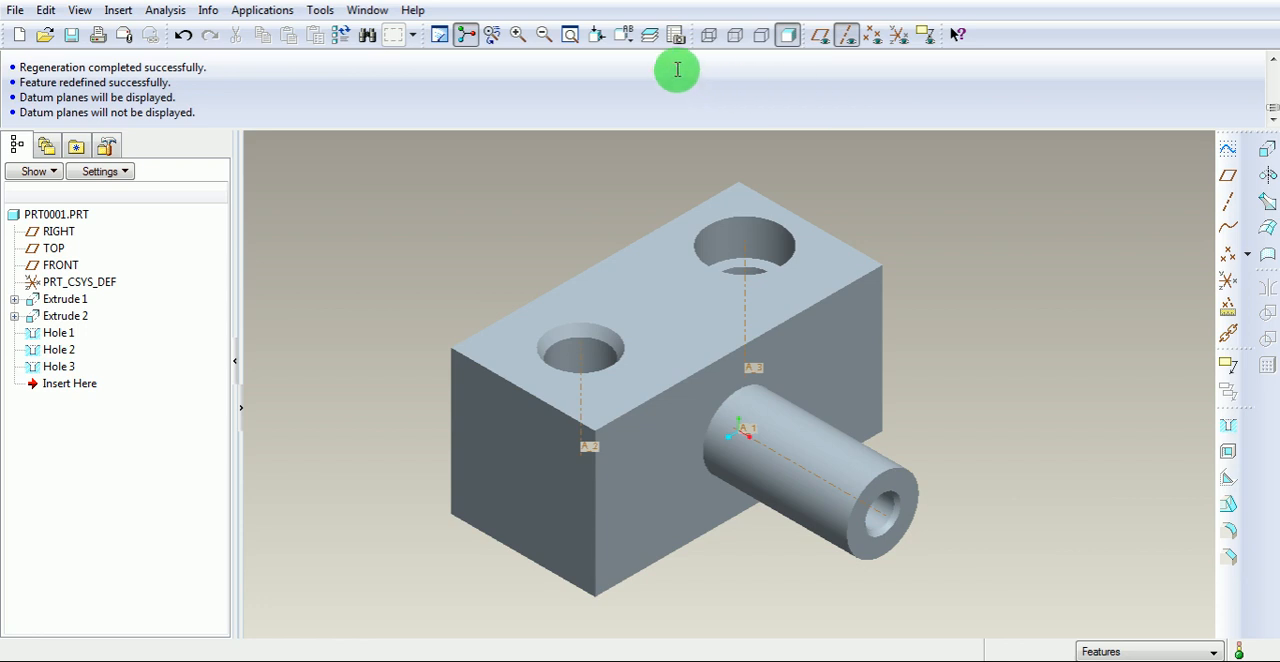
# Examine the cylinder hole's internal profile in the FRONT orientation with wireframe display, restoring the shaded default orientation at the end.
pyautogui.click(625, 38)
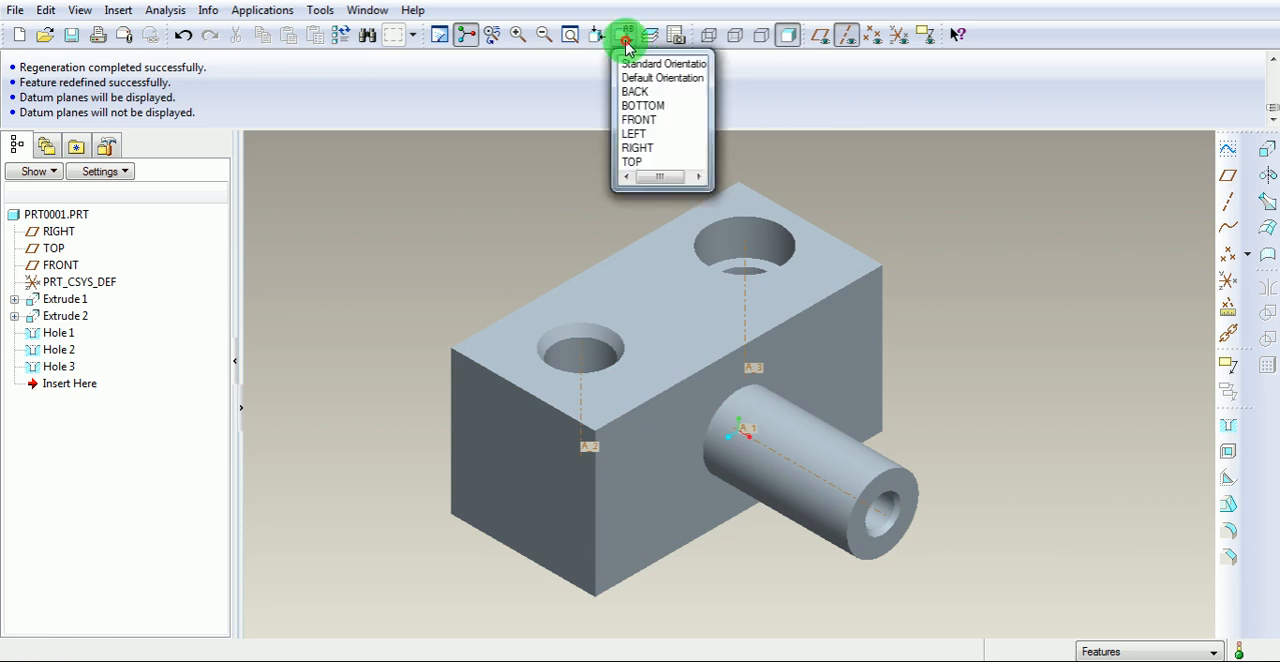
pyautogui.click(638, 119)
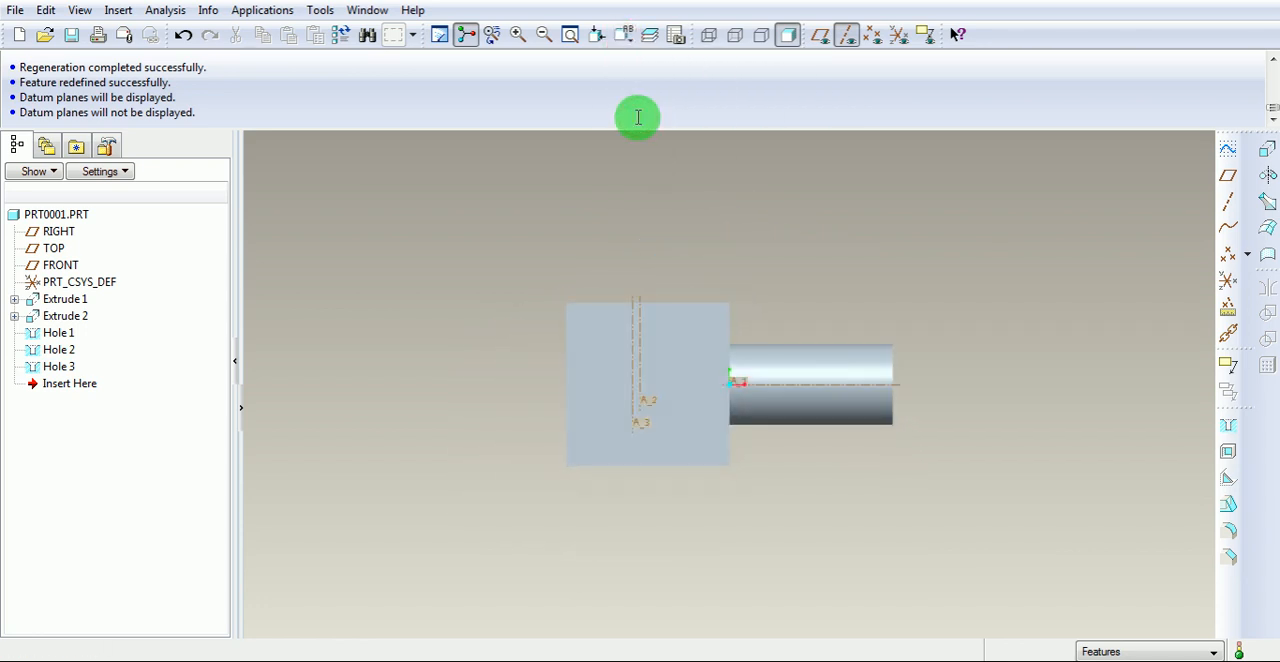
pyautogui.click(710, 36)
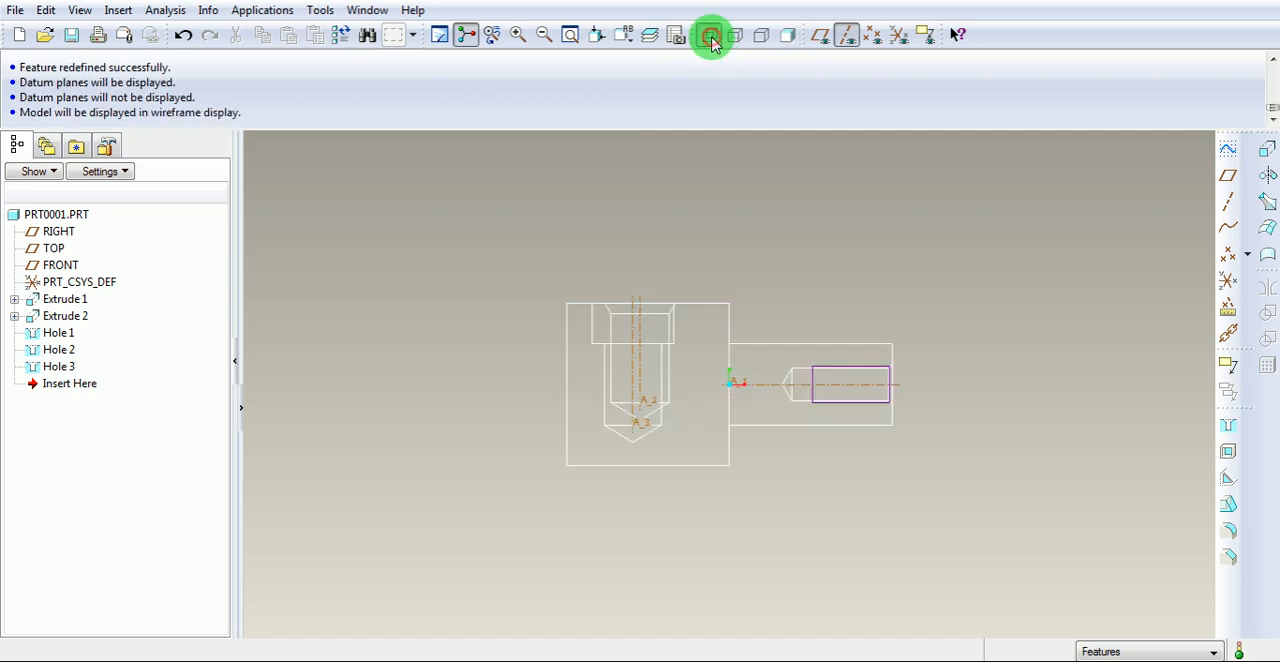
pyautogui.scroll(6, 866, 404)
pyautogui.scroll(1, 866, 404)
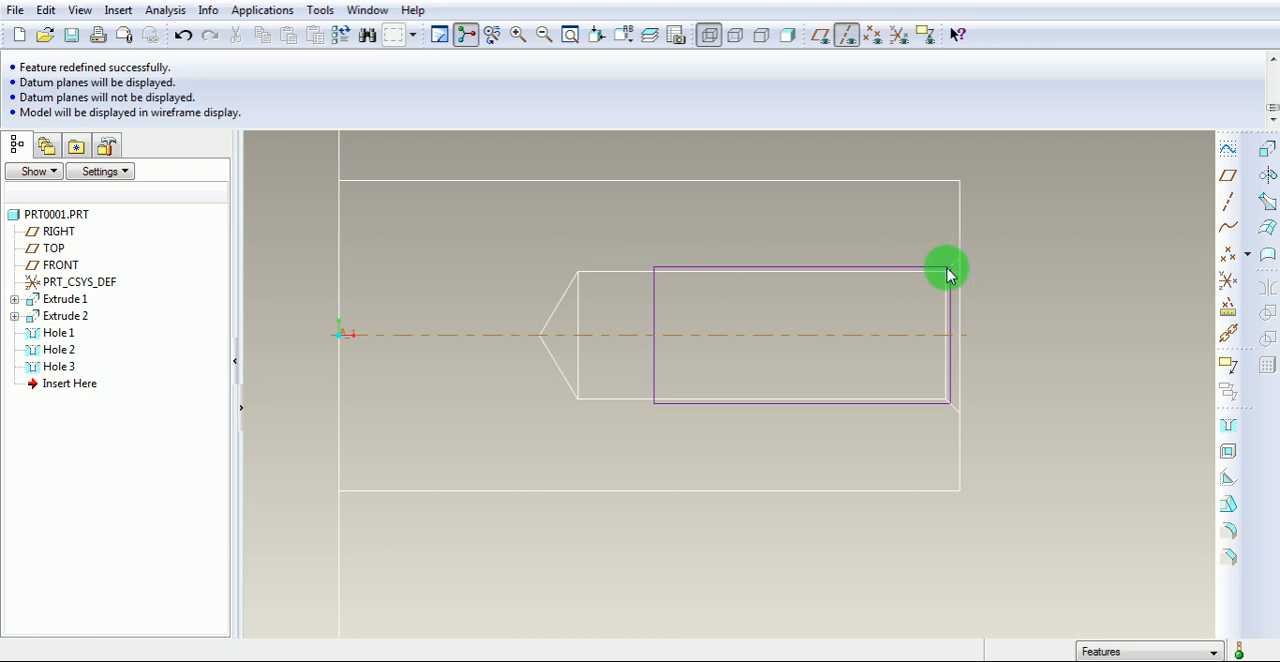
pyautogui.click(789, 40)
pyautogui.click(620, 35)
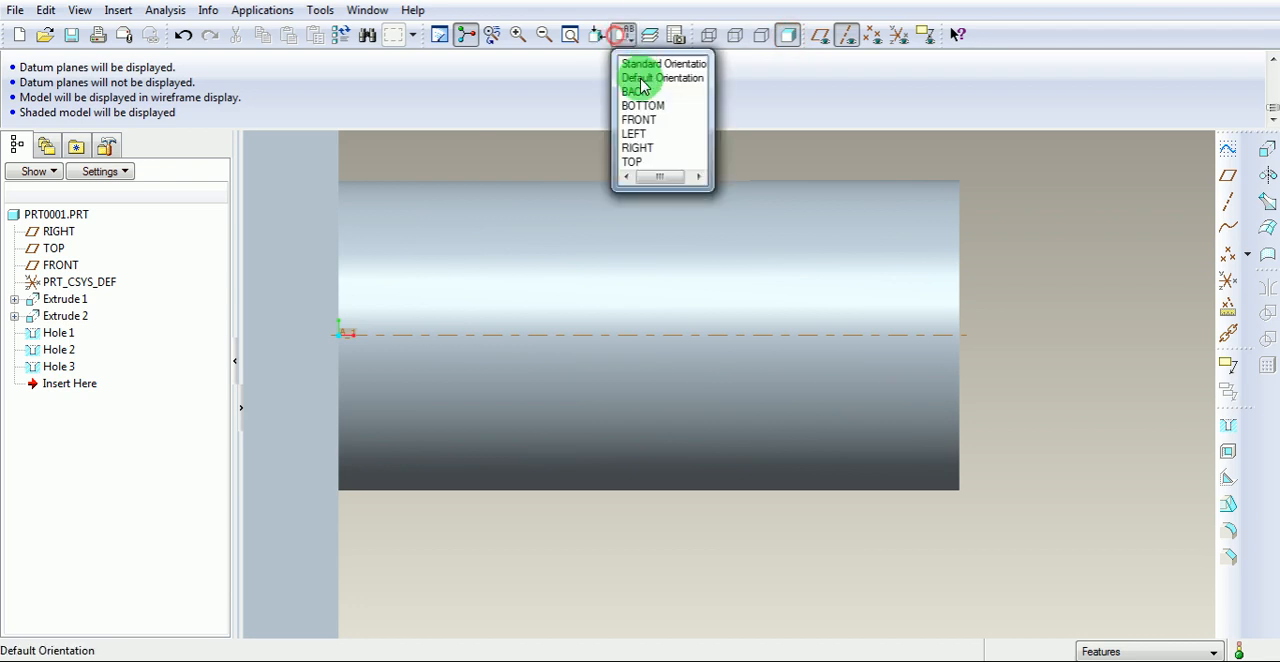
pyautogui.click(642, 76)
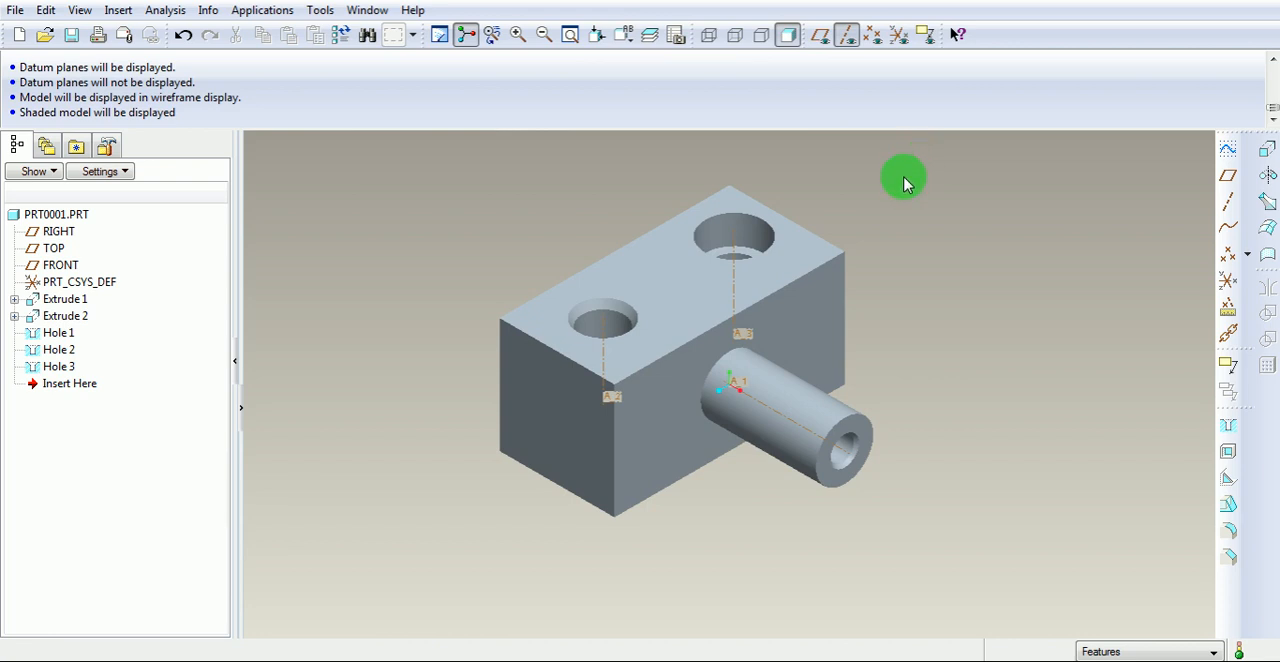
# Inspect the shape and placement of the three holes on the shaded block and cylinder.
pyautogui.click(748, 238)
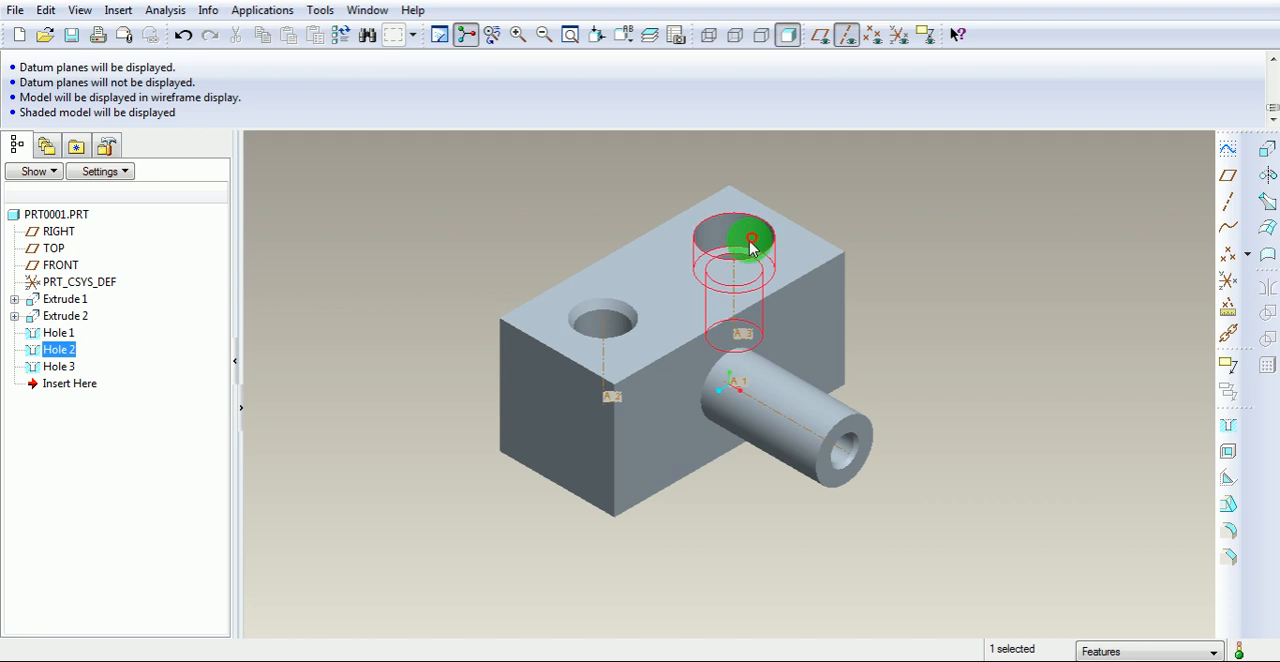
pyautogui.click(606, 334)
pyautogui.click(840, 450)
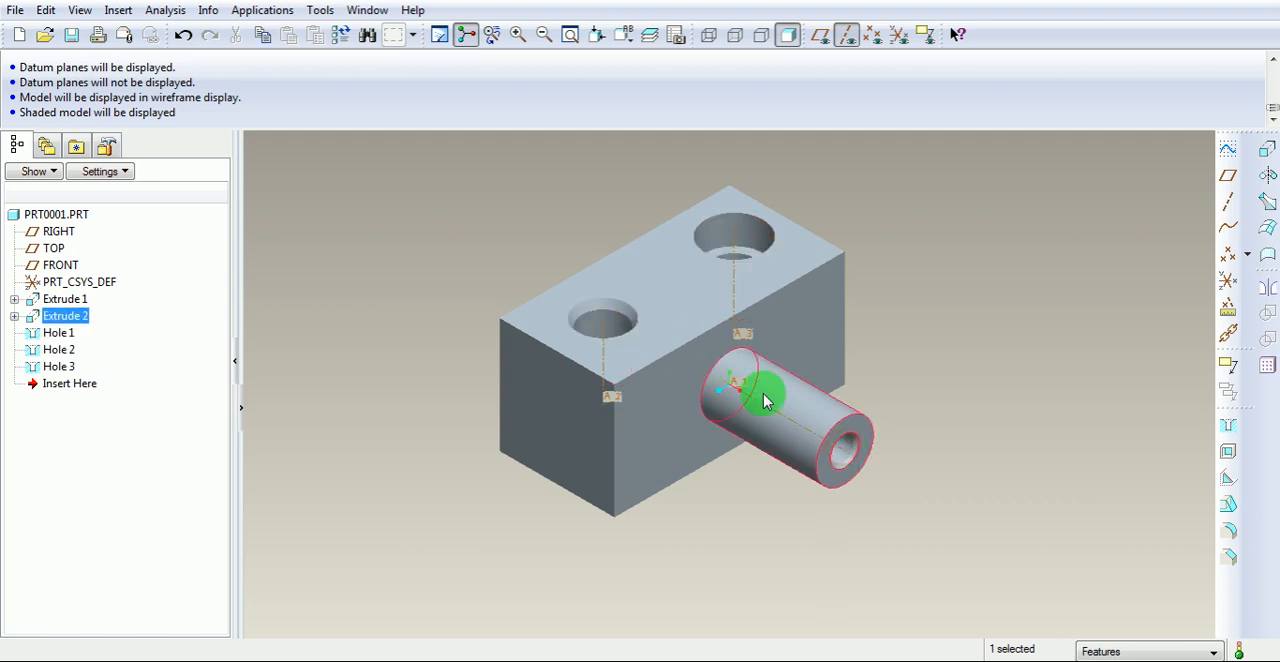
pyautogui.click(847, 449)
pyautogui.moveTo(666, 287); pyautogui.dragTo(663, 337, button='middle')
pyautogui.scroll(-5, 600, 371)
pyautogui.click(640, 402)
pyautogui.moveTo(640, 402); pyautogui.dragTo(642, 284, button='middle')
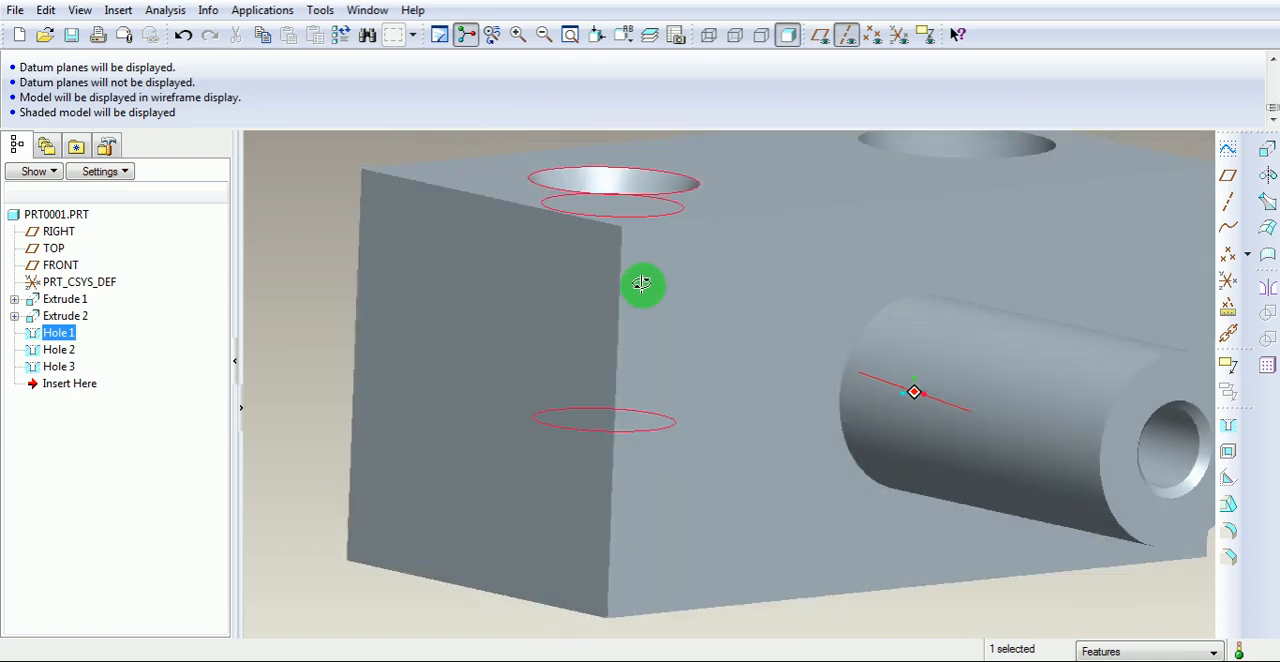
pyautogui.scroll(5, 642, 284)
pyautogui.click(642, 158)
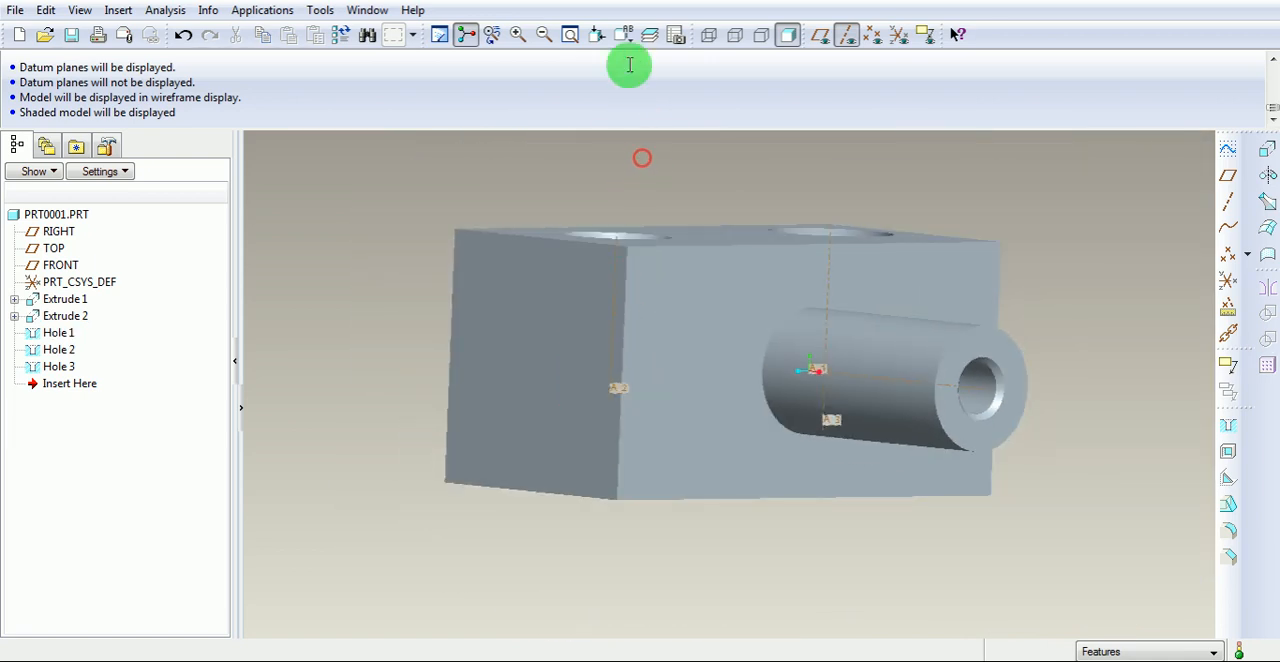
# Compare the holes' depths and drill tips using the FRONT and RIGHT orientations and wireframe display, returning to shaded display.
pyautogui.click(628, 35)
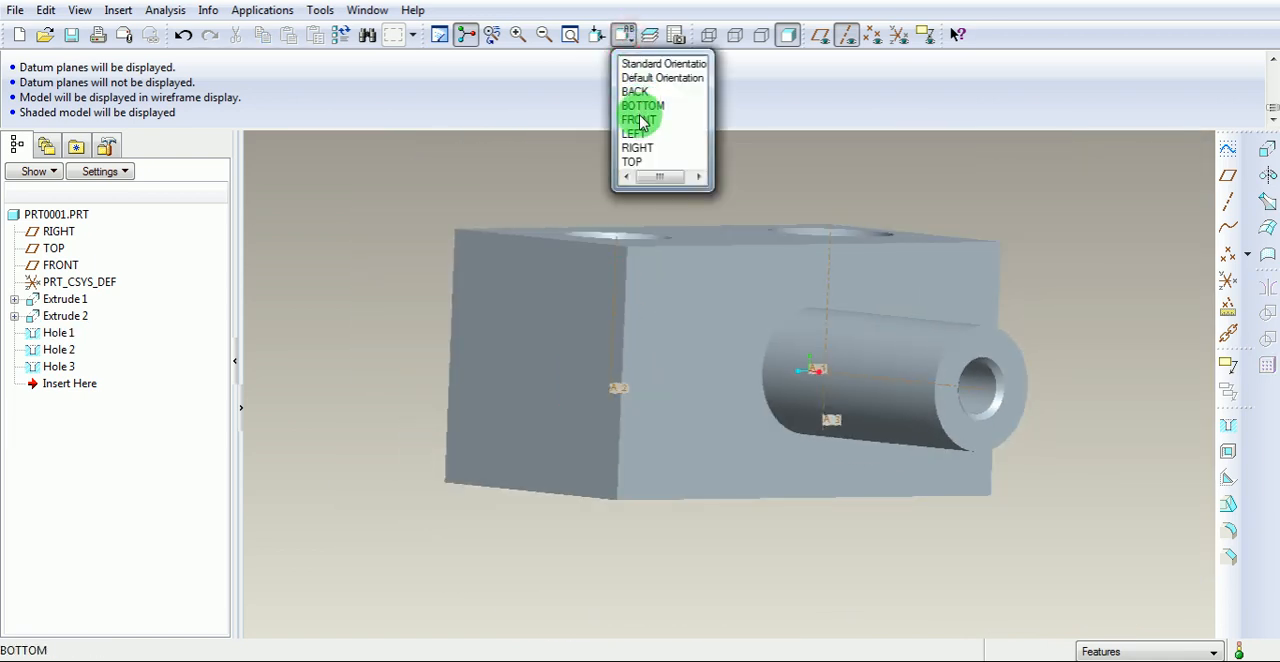
pyautogui.click(640, 116)
pyautogui.click(628, 40)
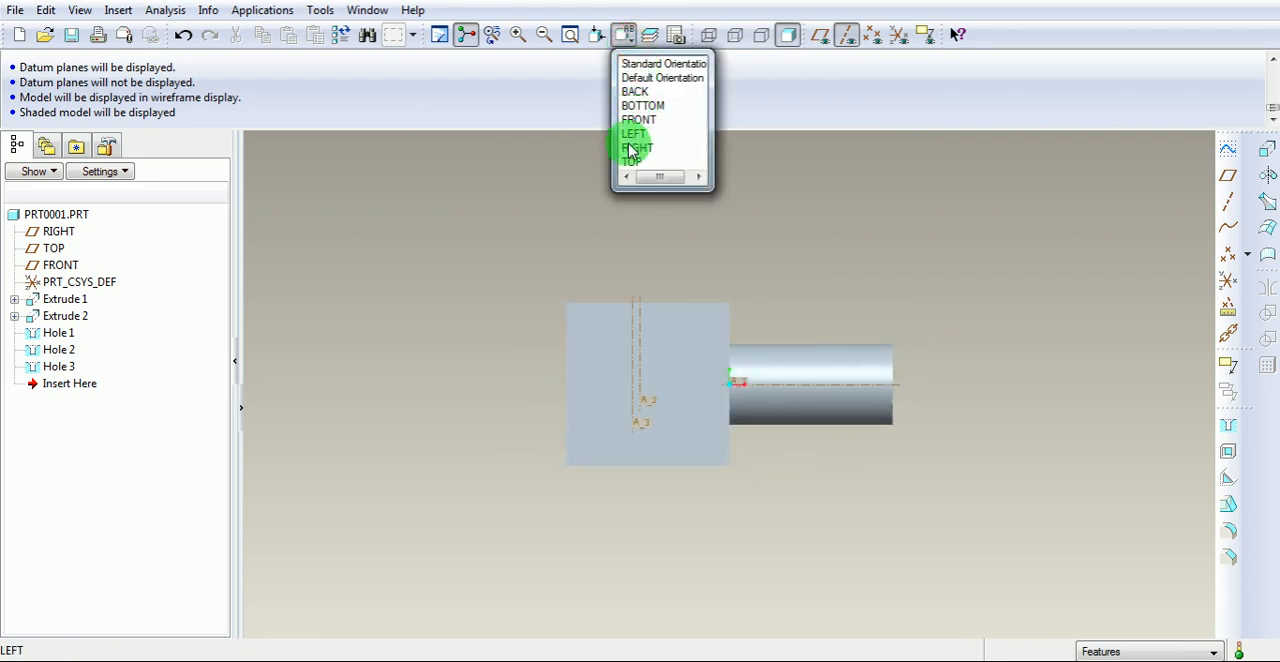
pyautogui.click(626, 146)
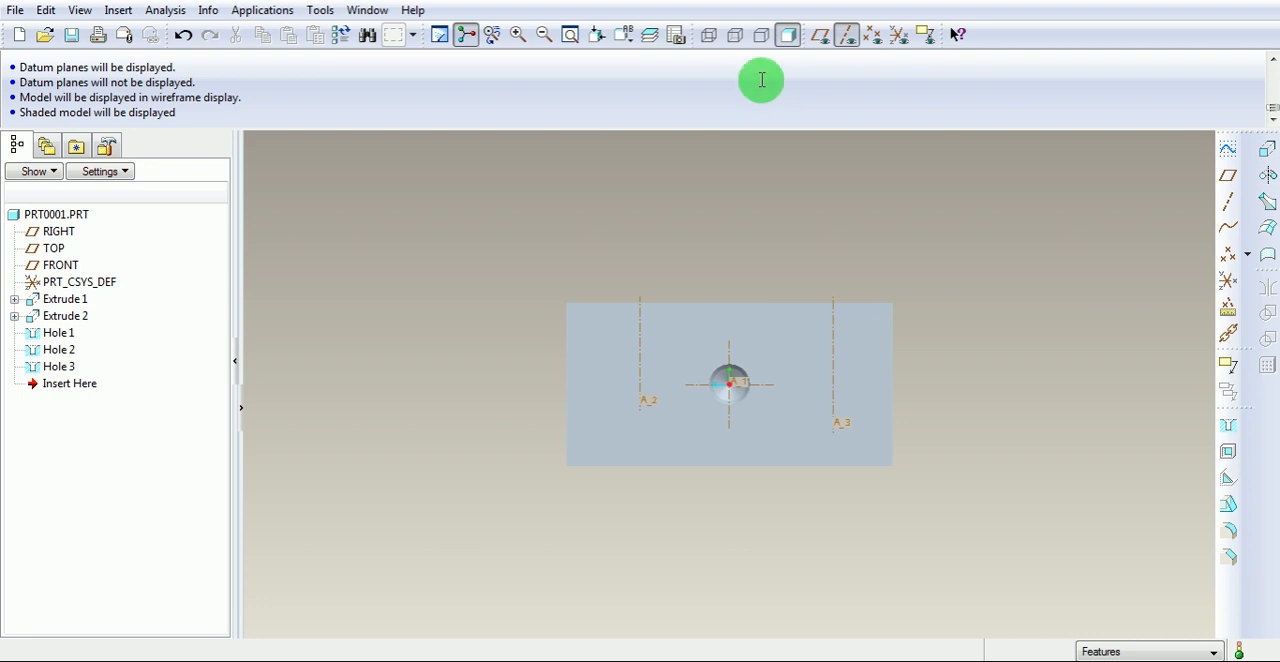
pyautogui.click(624, 35)
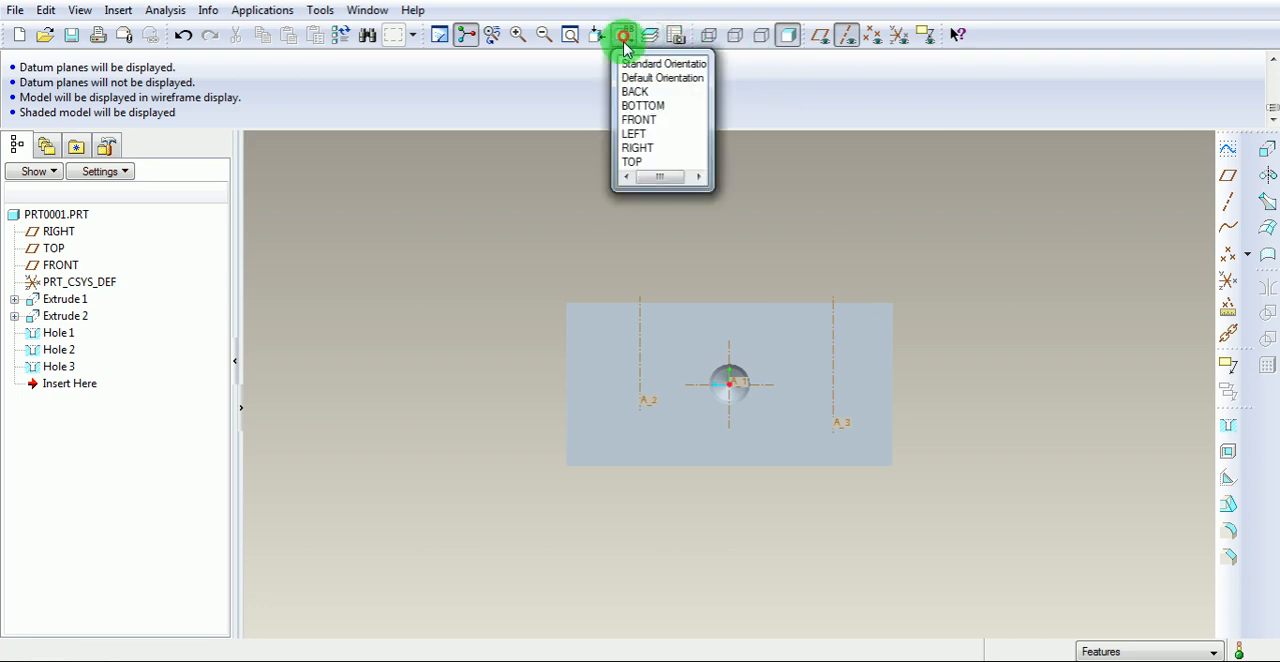
pyautogui.click(628, 120)
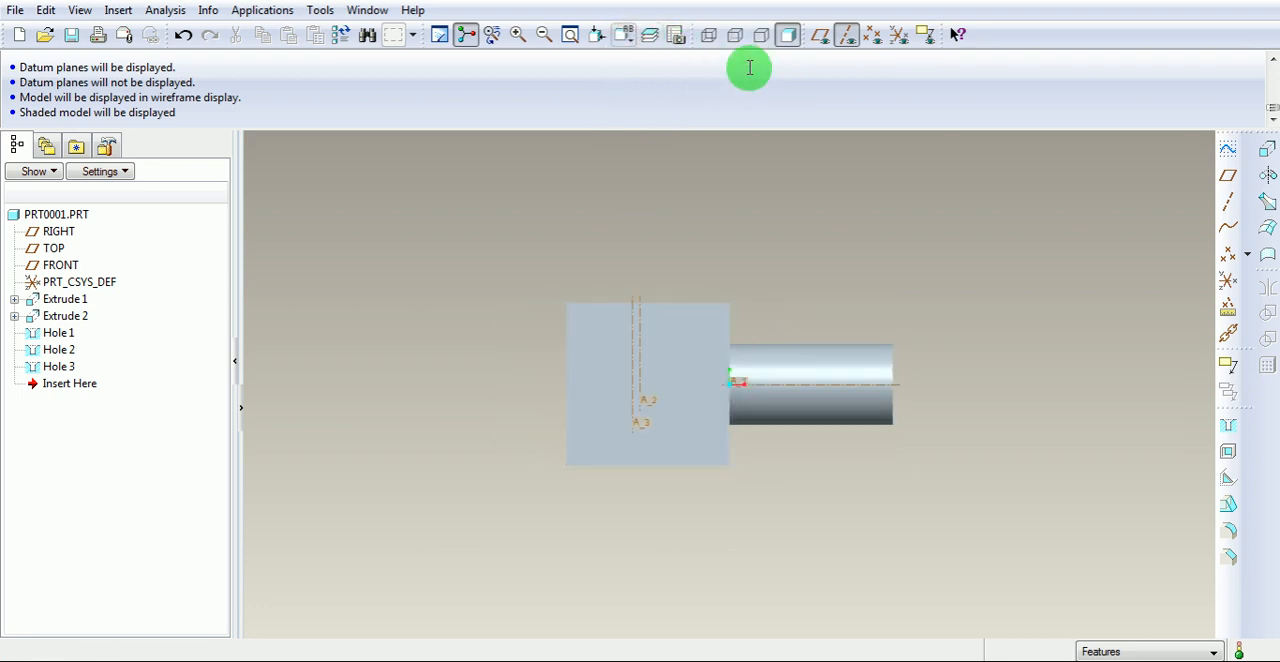
pyautogui.click(705, 36)
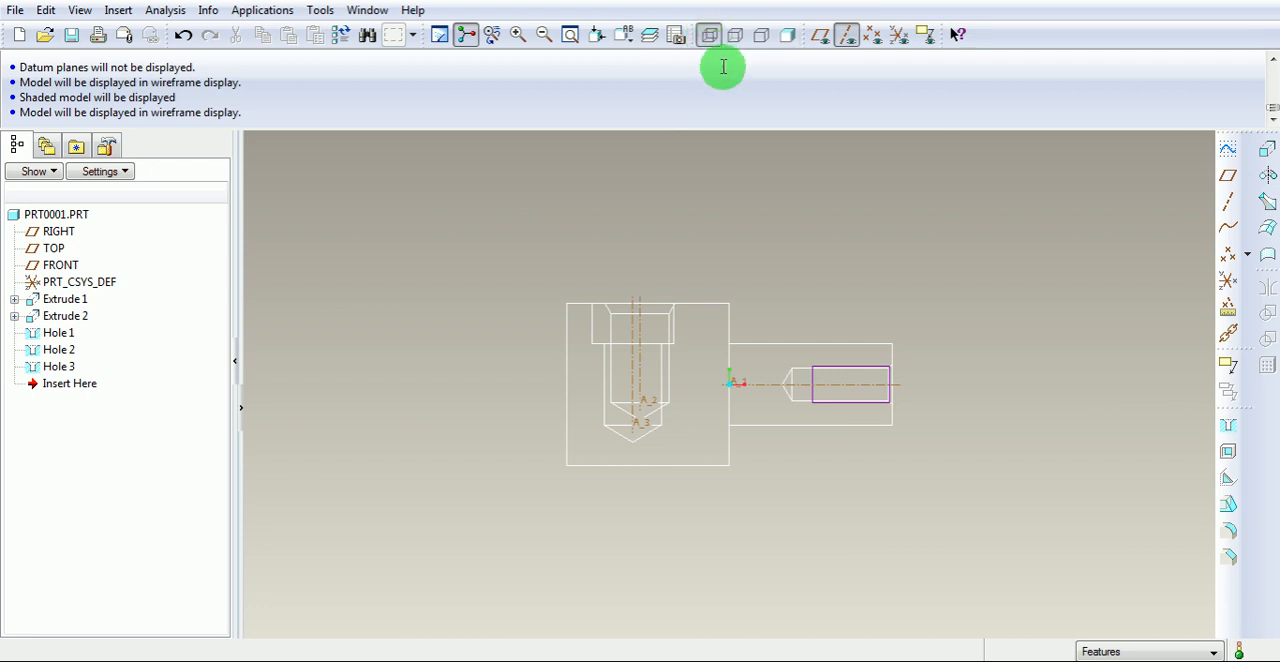
pyautogui.scroll(-3, 740, 390)
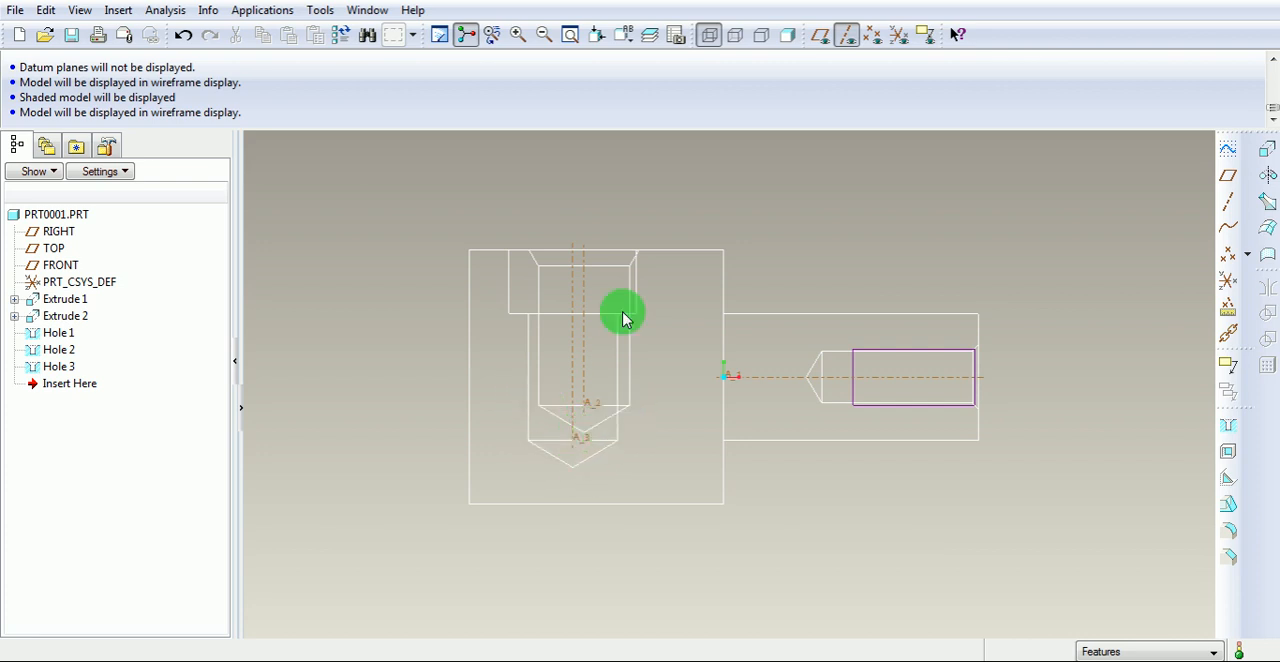
pyautogui.moveTo(674, 331); pyautogui.dragTo(635, 347, button='middle')
pyautogui.moveTo(767, 263); pyautogui.dragTo(717, 297, button='middle')
pyautogui.scroll(-2, 725, 293)
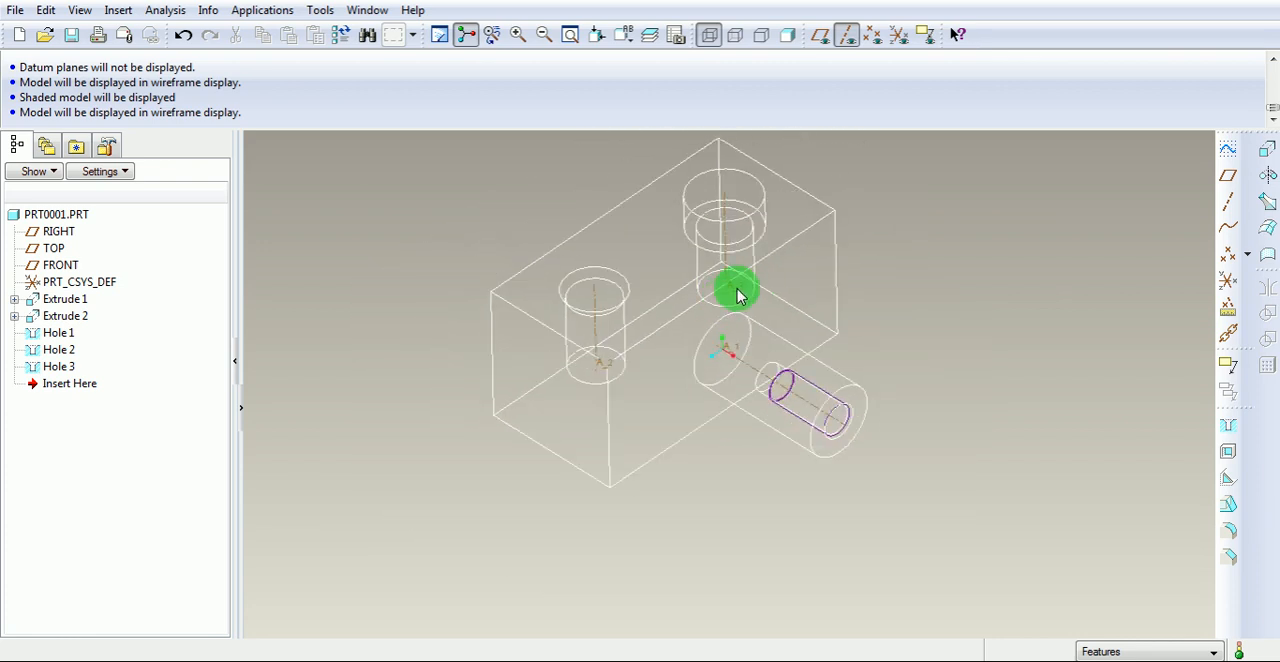
pyautogui.click(787, 35)
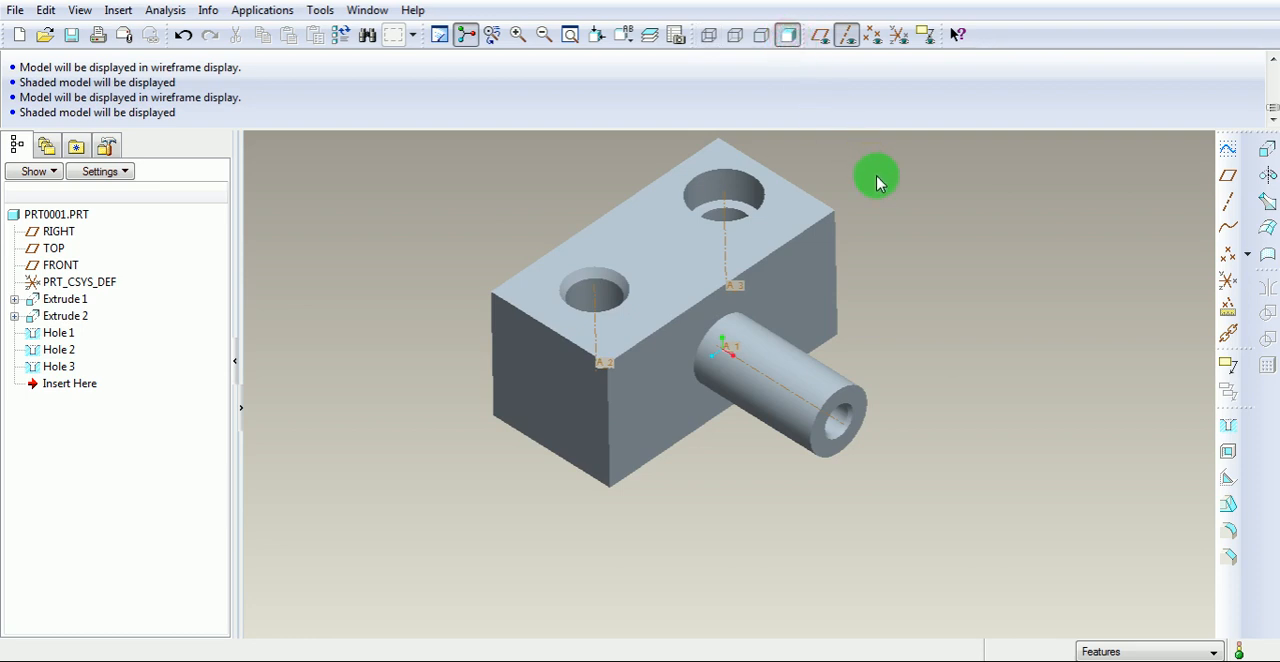
# Delete the features Hole 1, Hole 2 and Hole 3 from the part.
pyautogui.scroll(-2, 808, 360)
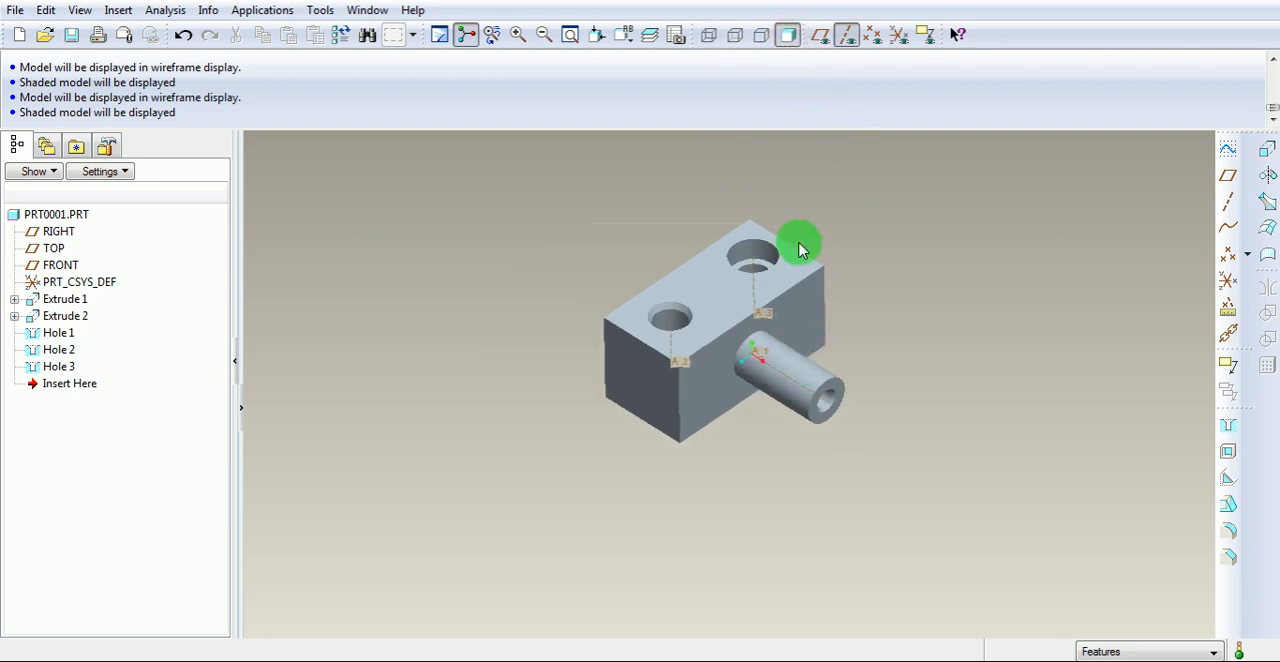
pyautogui.scroll(1, 800, 250)
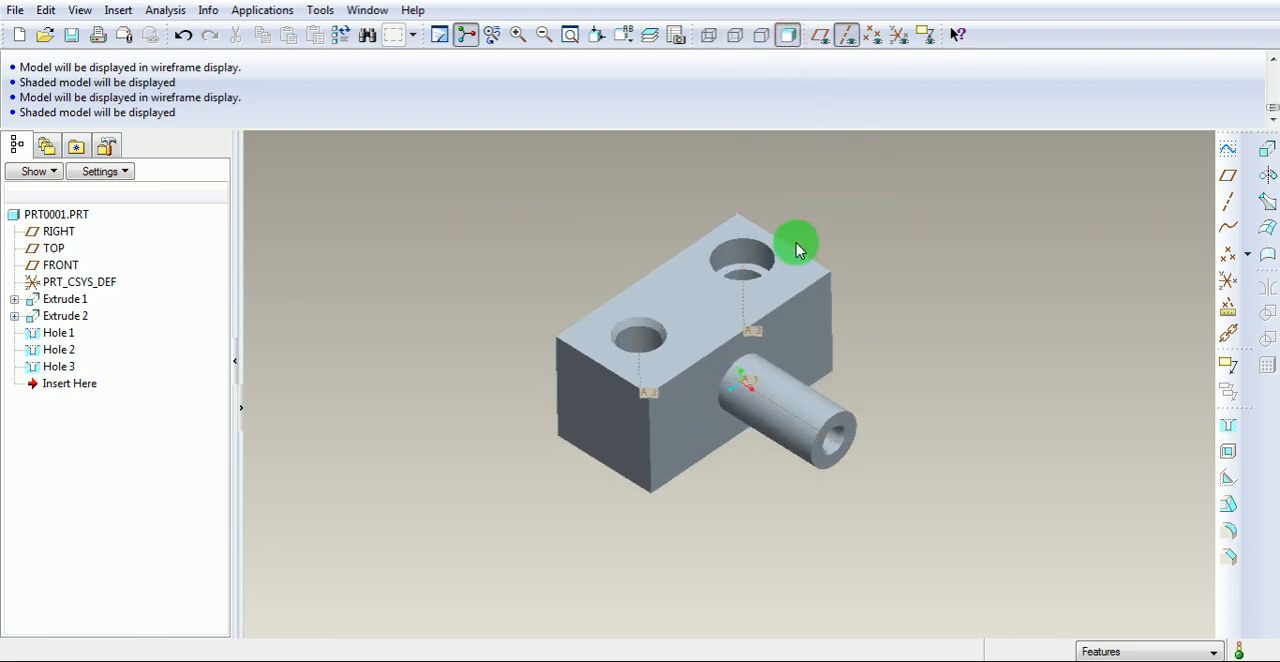
pyautogui.click(58, 366)
pyautogui.keyDown('ctrl'); pyautogui.click(62, 350); pyautogui.keyUp('ctrl')
pyautogui.keyDown('ctrl'); pyautogui.click(62, 334); pyautogui.keyUp('ctrl')
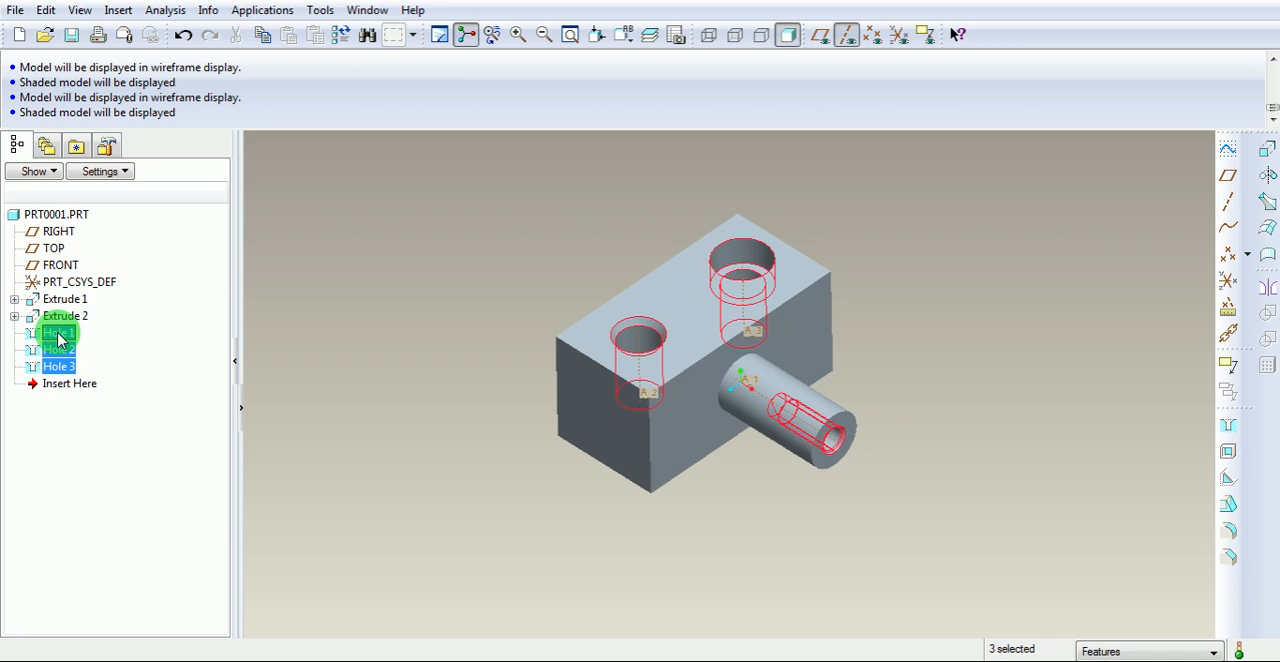
pyautogui.press('Delete')
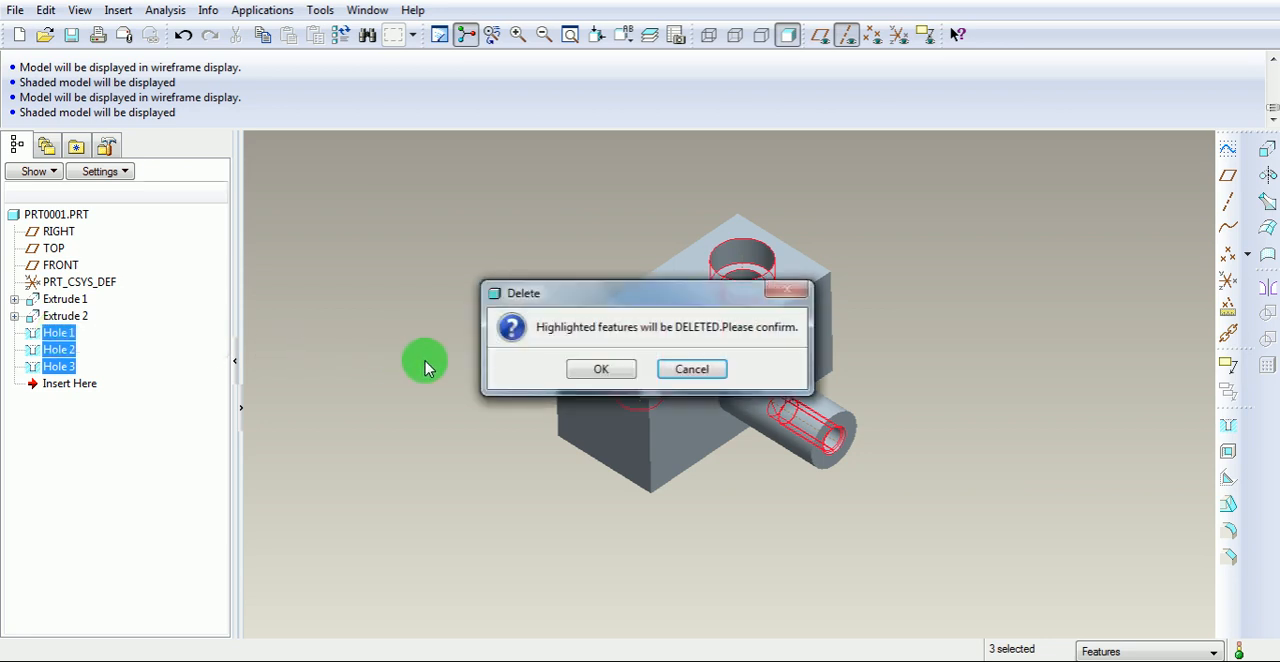
pyautogui.click(597, 370)
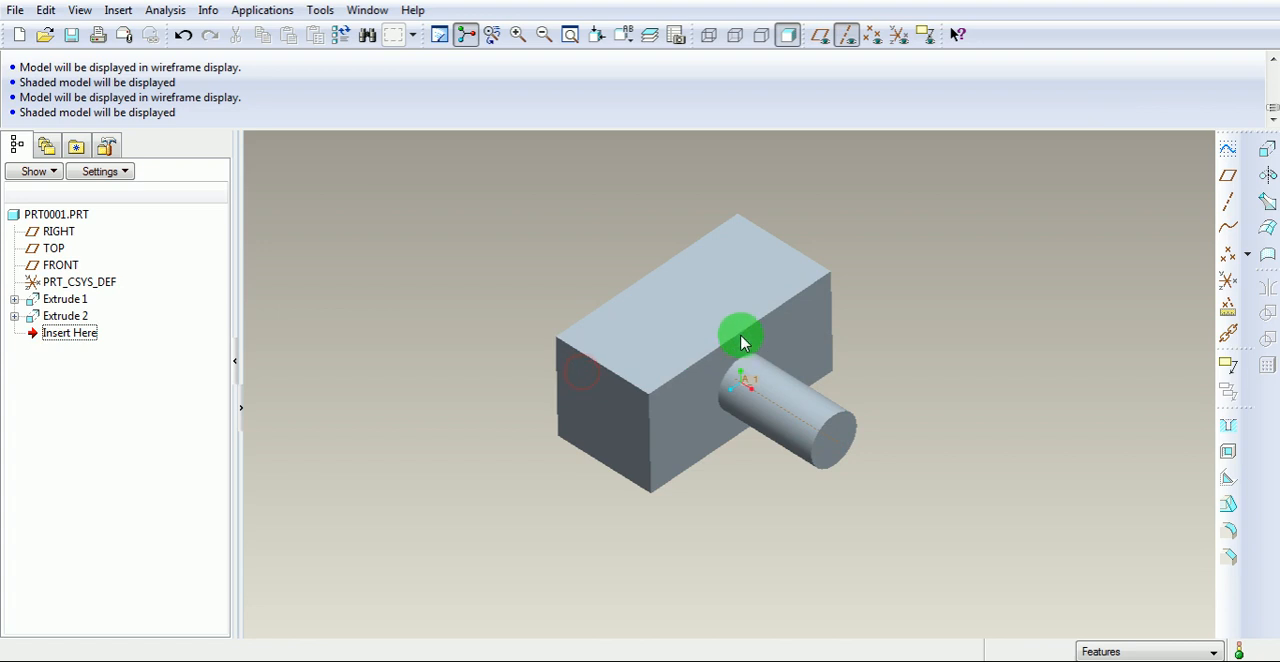
# Place a simple straight hole on the block's top face near its free end, away from the cylinder.
pyautogui.click(624, 34)
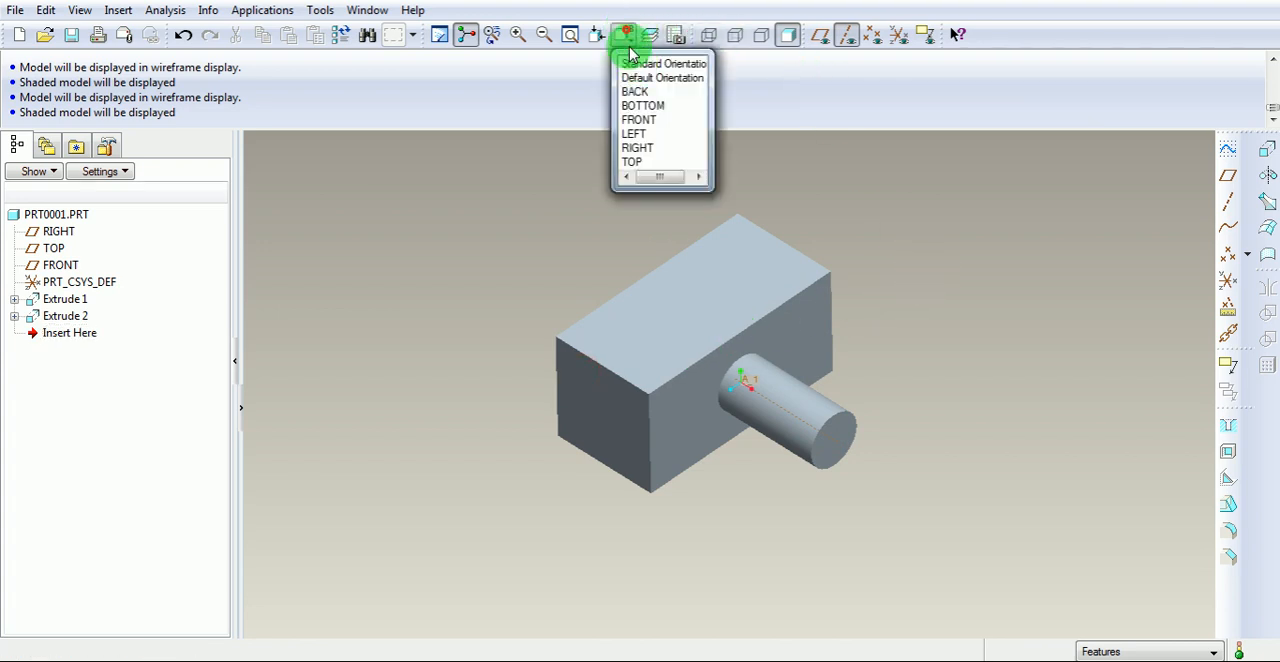
pyautogui.click(640, 72)
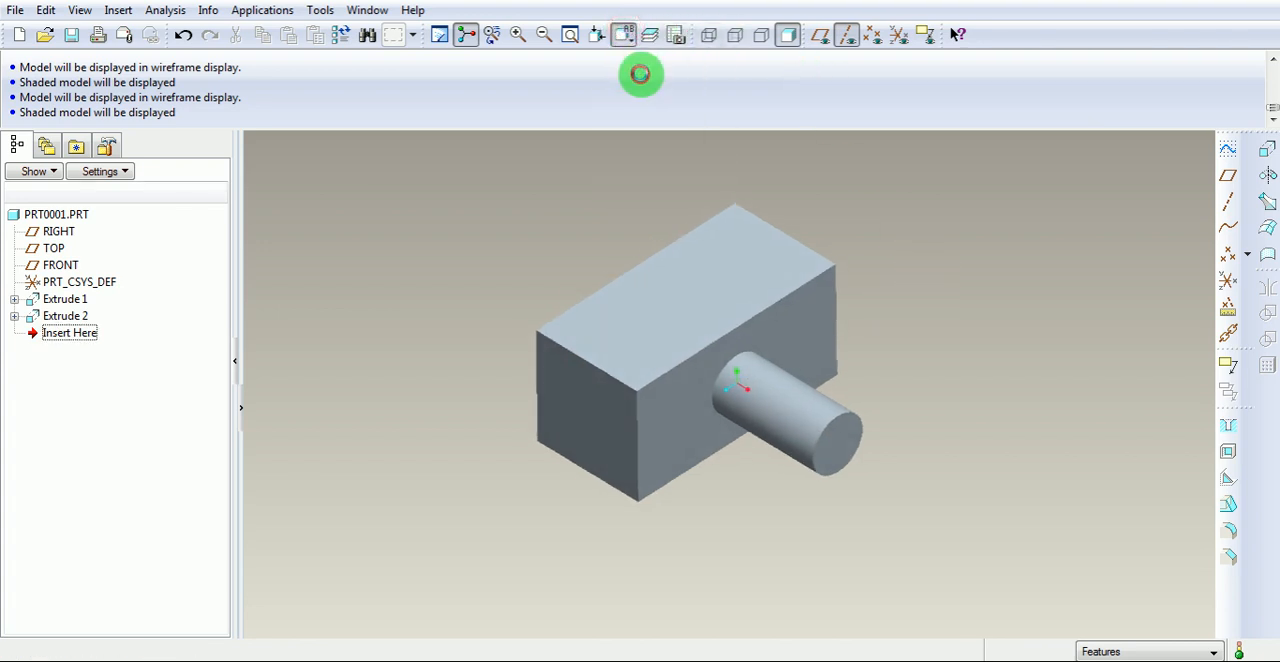
pyautogui.click(928, 214)
pyautogui.scroll(-1, 701, 236)
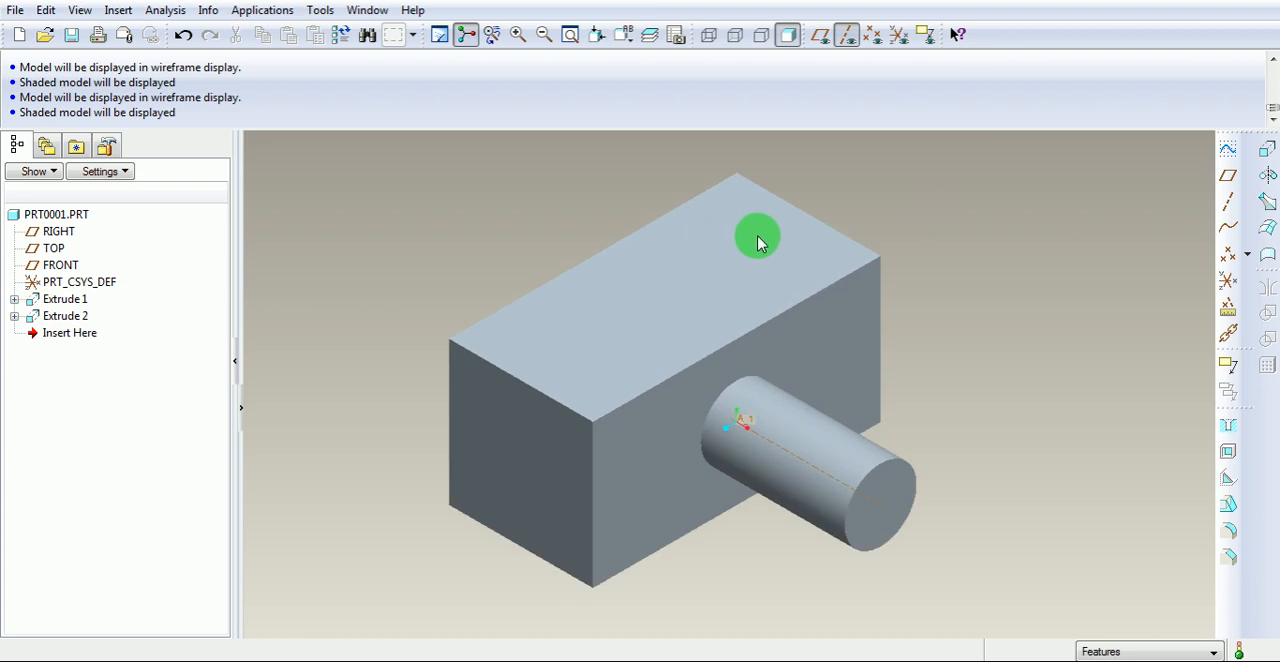
pyautogui.click(1228, 430)
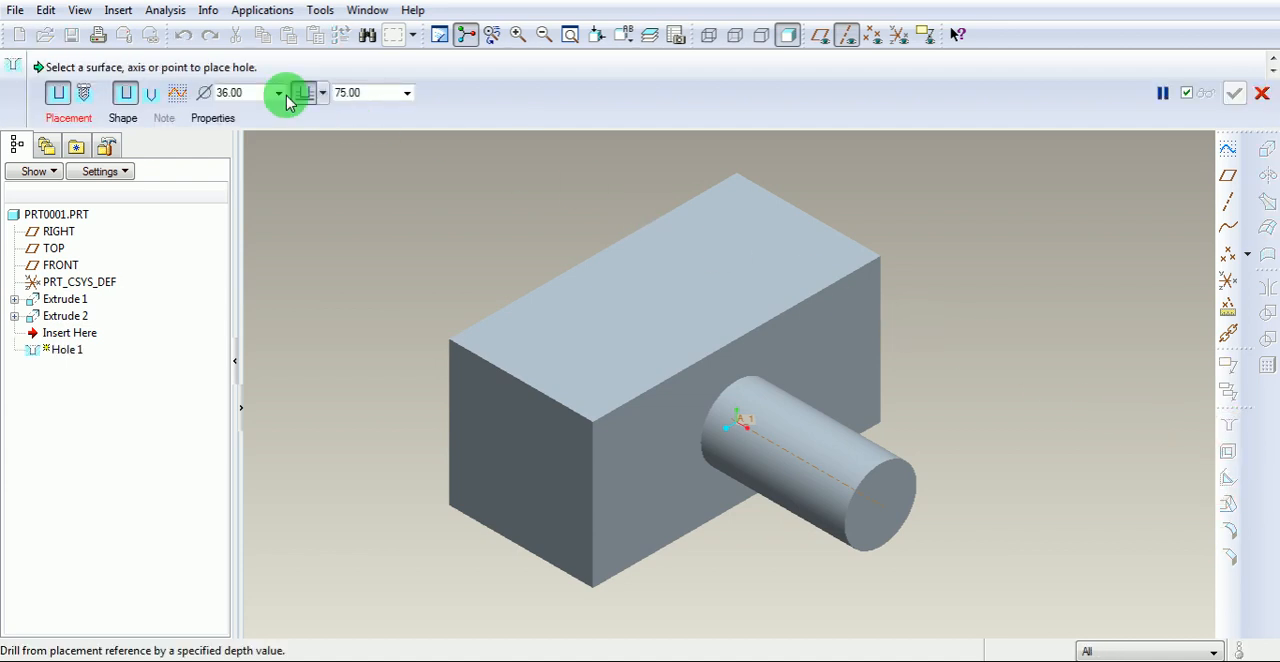
pyautogui.moveTo(38, 66); pyautogui.dragTo(259, 64)
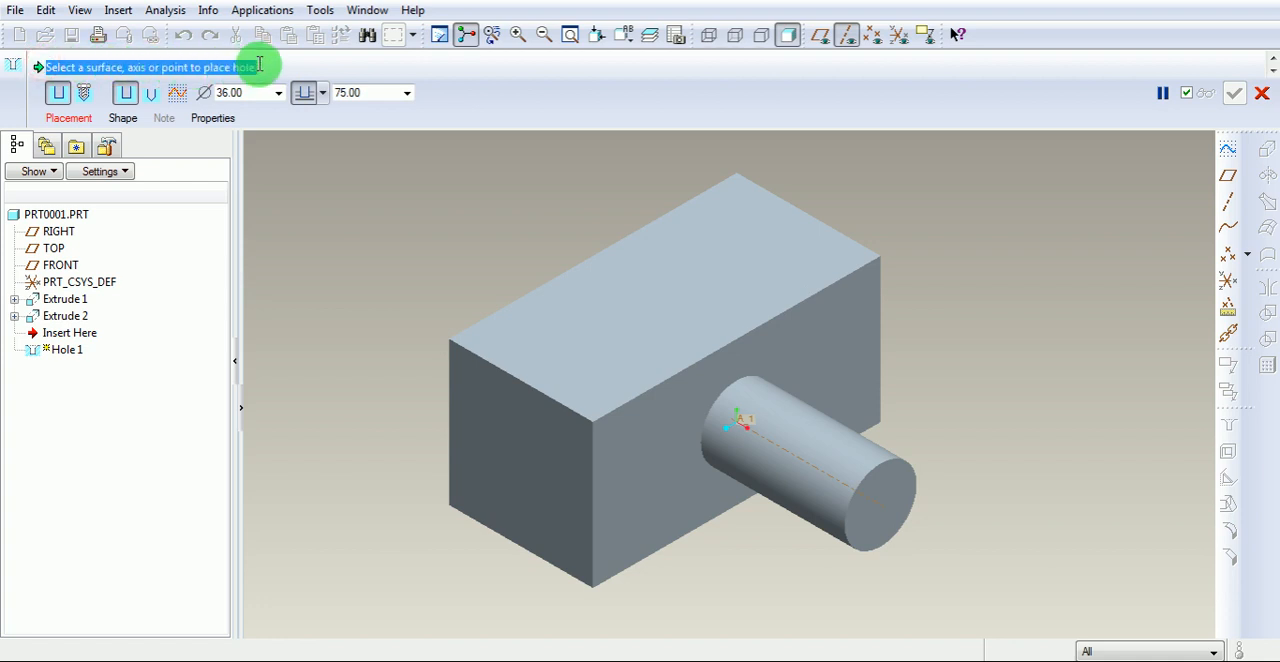
pyautogui.click(555, 343)
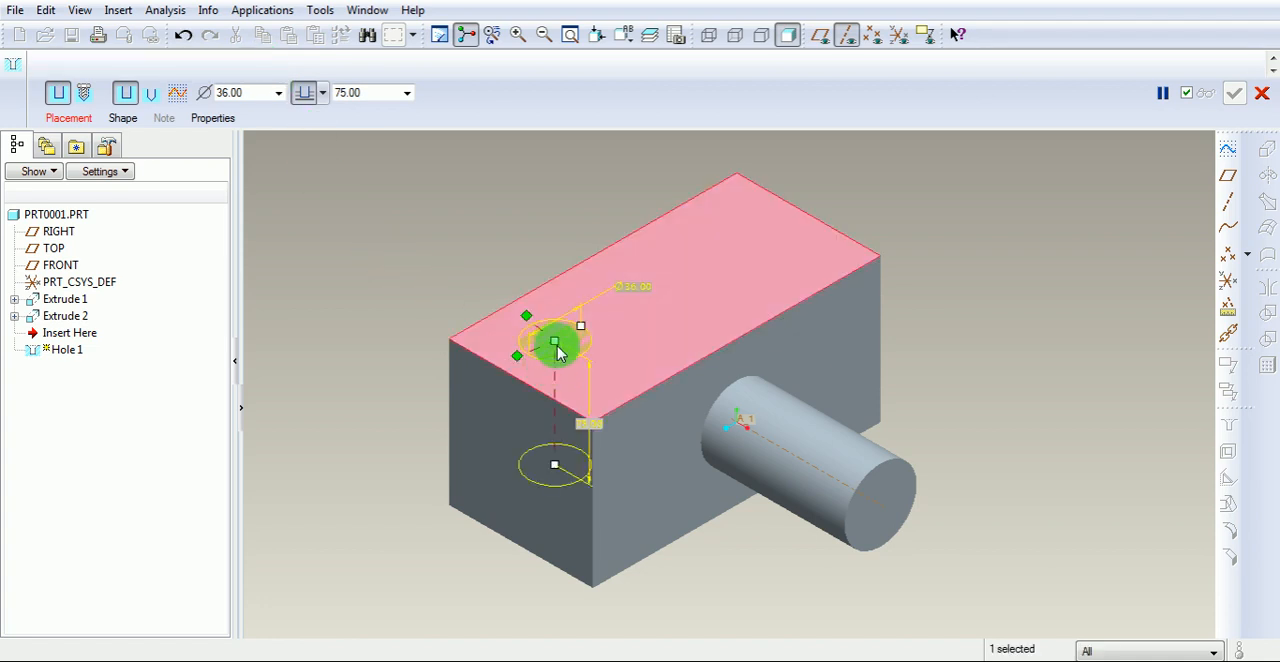
# Attach the hole's offset references to the block's rear long side and its nearest end face.
pyautogui.moveTo(557, 346); pyautogui.dragTo(600, 280)
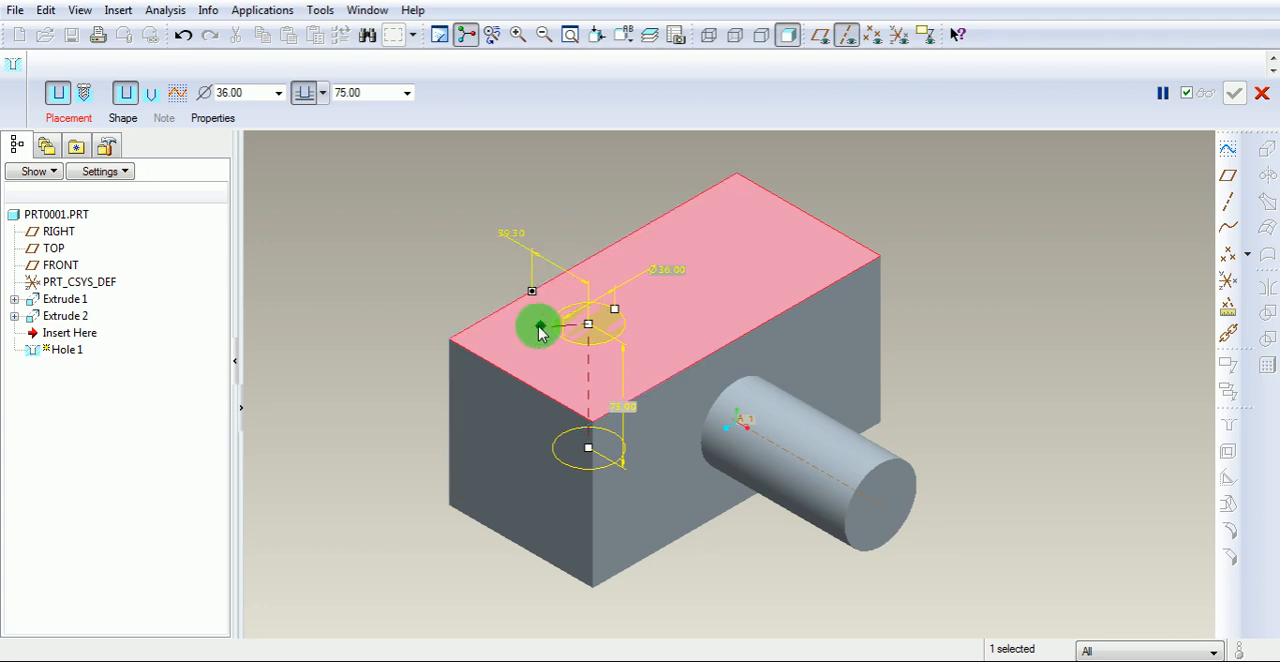
pyautogui.moveTo(507, 338); pyautogui.dragTo(518, 345)
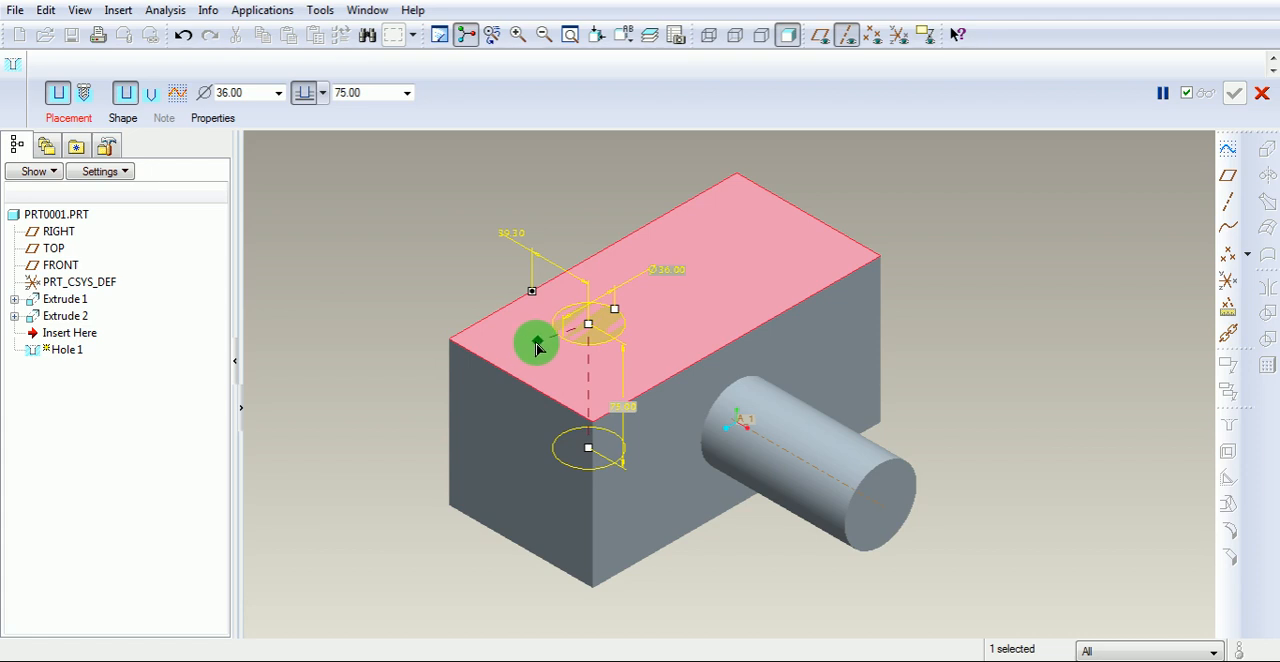
pyautogui.moveTo(531, 356); pyautogui.dragTo(497, 386)
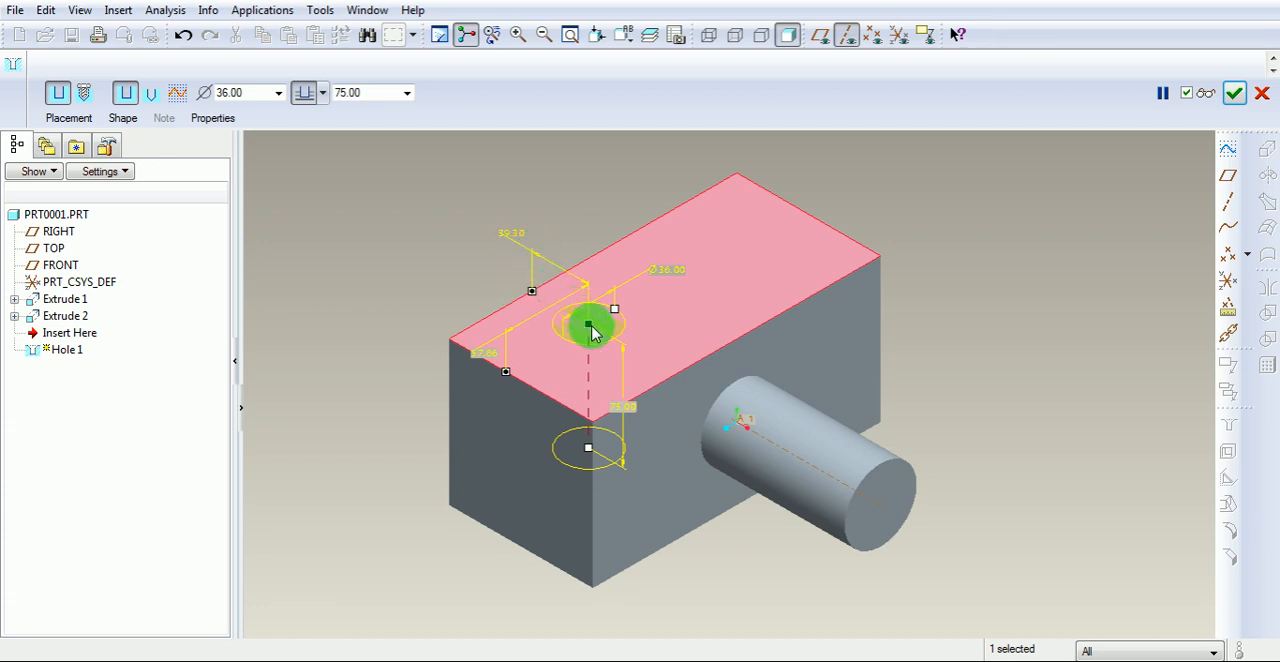
# Set the hole's offsets to 50 from the rear long side and 45 from the end face.
pyautogui.doubleClick(510, 236)
pyautogui.write('0')
pyautogui.press('Return')
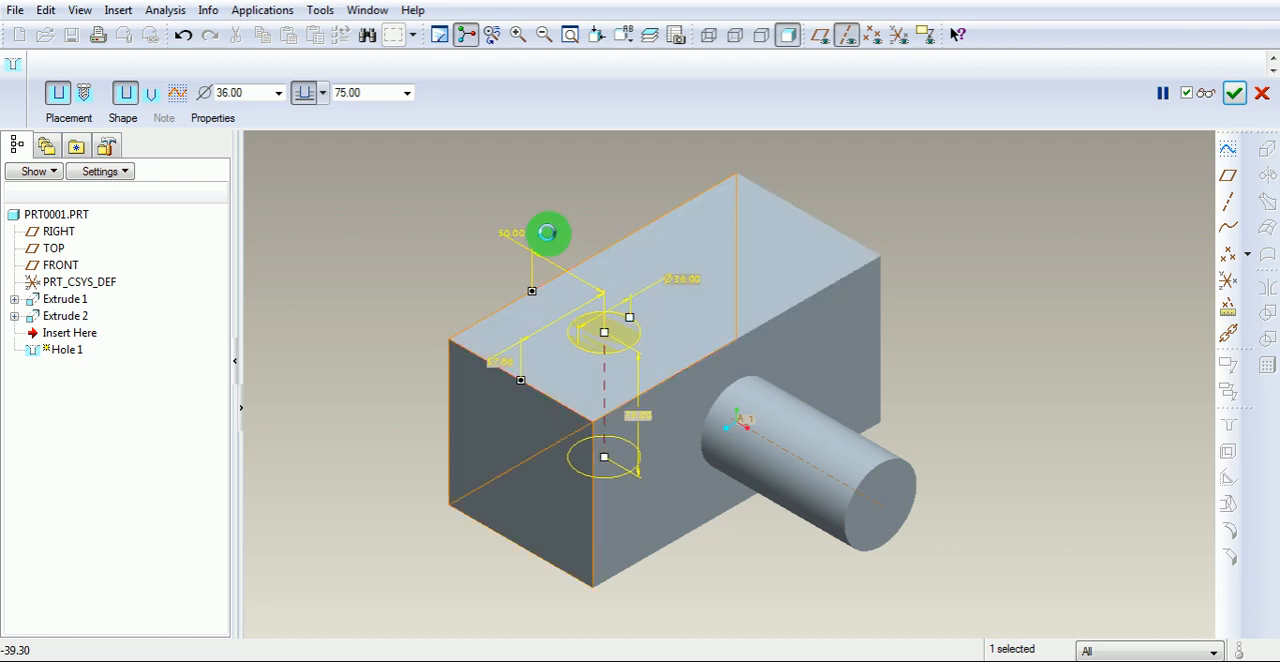
pyautogui.doubleClick(498, 366)
pyautogui.write('45')
pyautogui.press('Return')
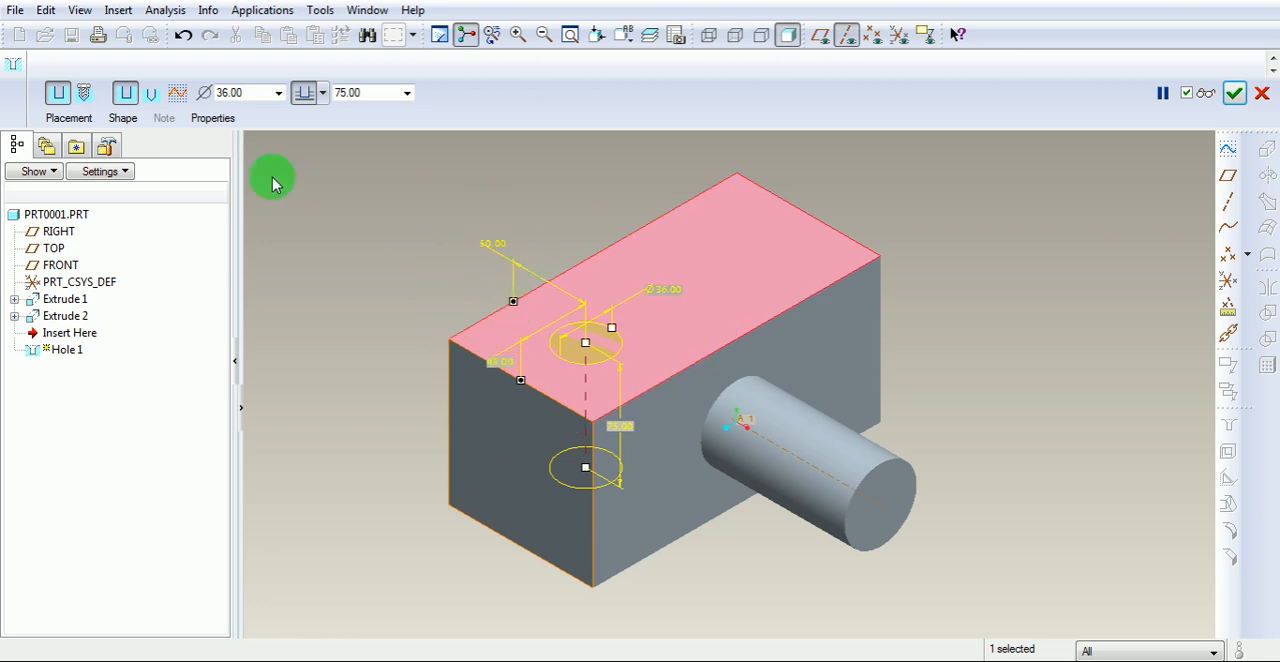
# Review the hole's placement, diameter and depth settings, preview it from several angles, and resume editing in the default orientation.
pyautogui.click(72, 118)
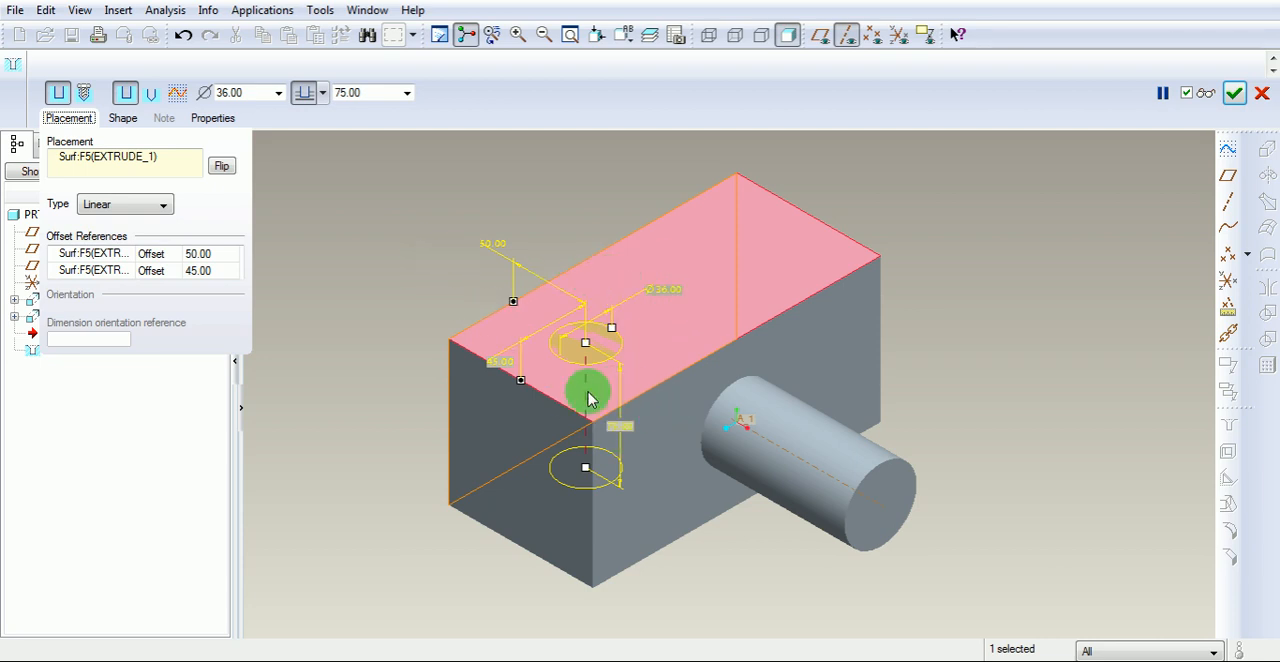
pyautogui.click(252, 95)
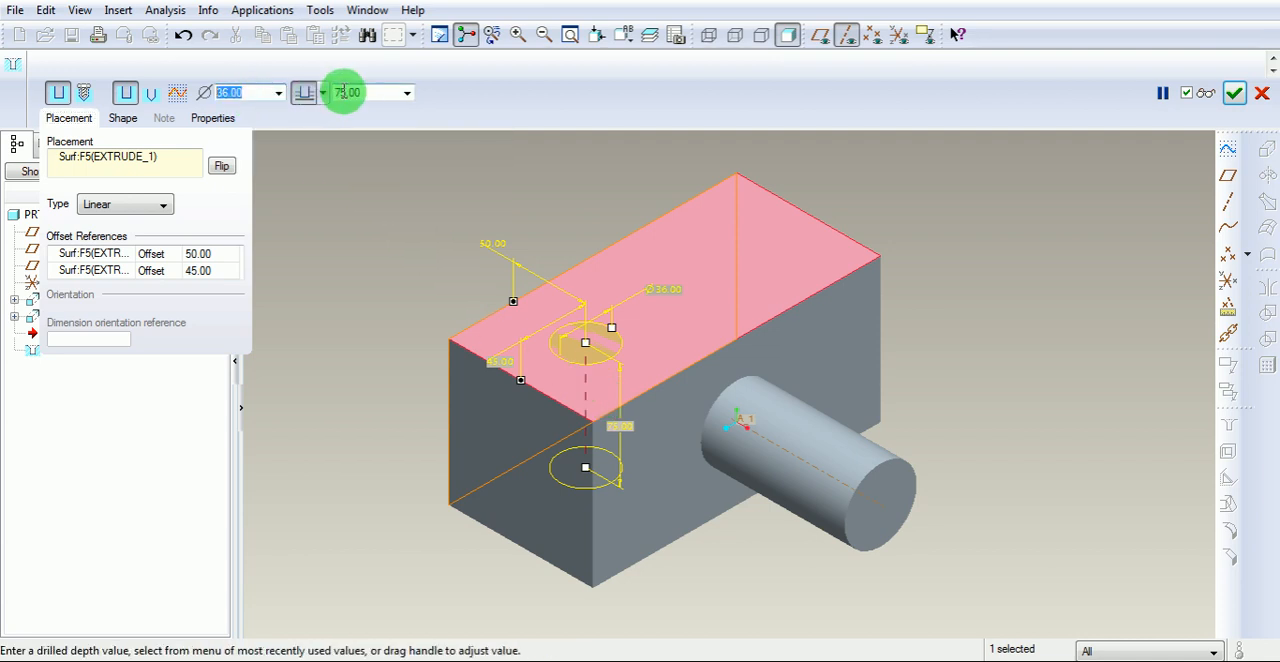
pyautogui.click(374, 92)
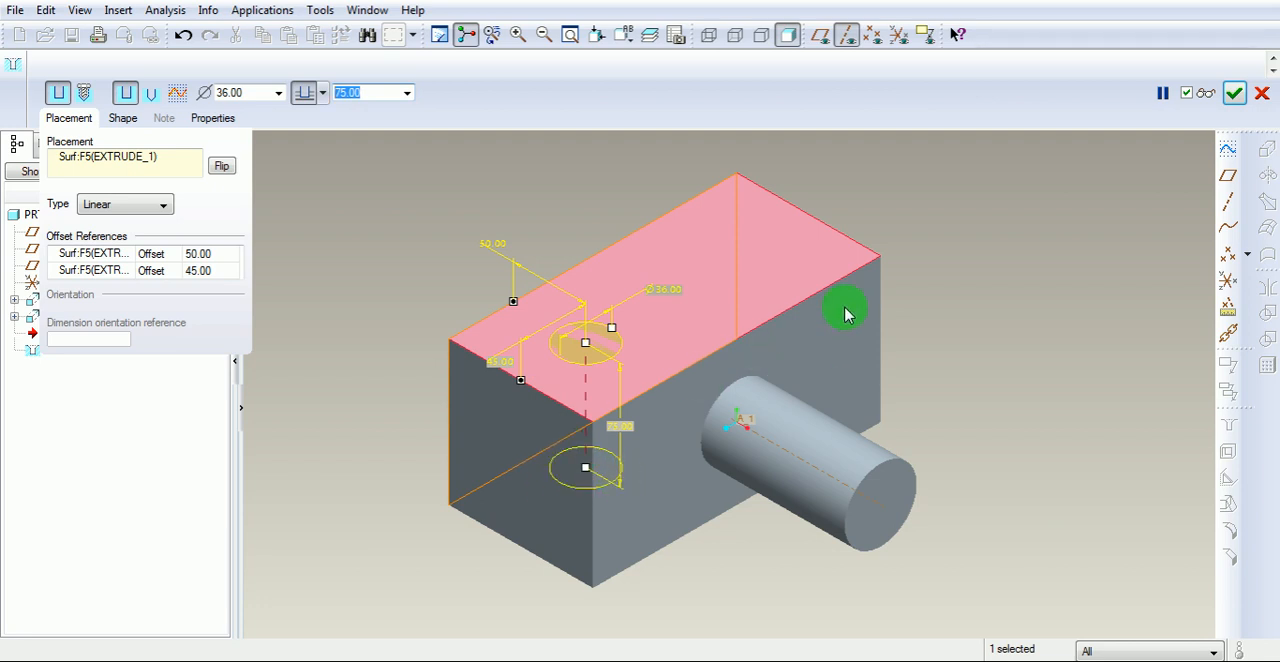
pyautogui.click(1202, 104)
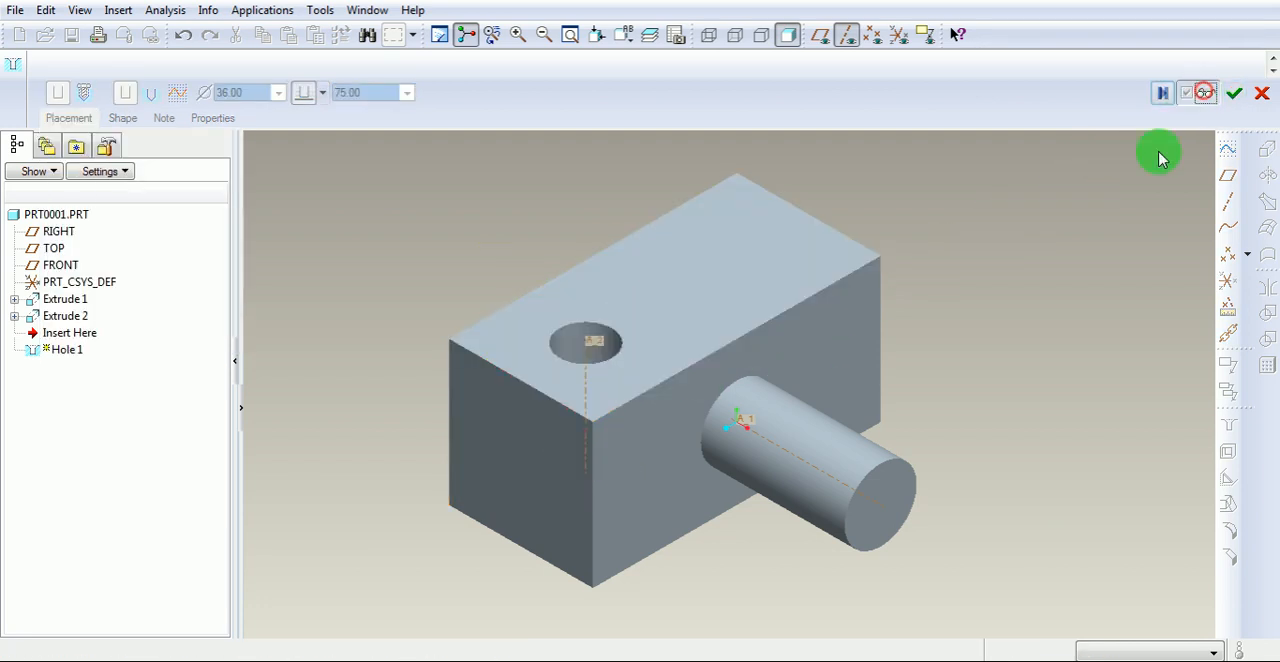
pyautogui.moveTo(706, 209); pyautogui.dragTo(657, 354, button='middle')
pyautogui.scroll(5, 580, 391)
pyautogui.scroll(-5, 611, 343)
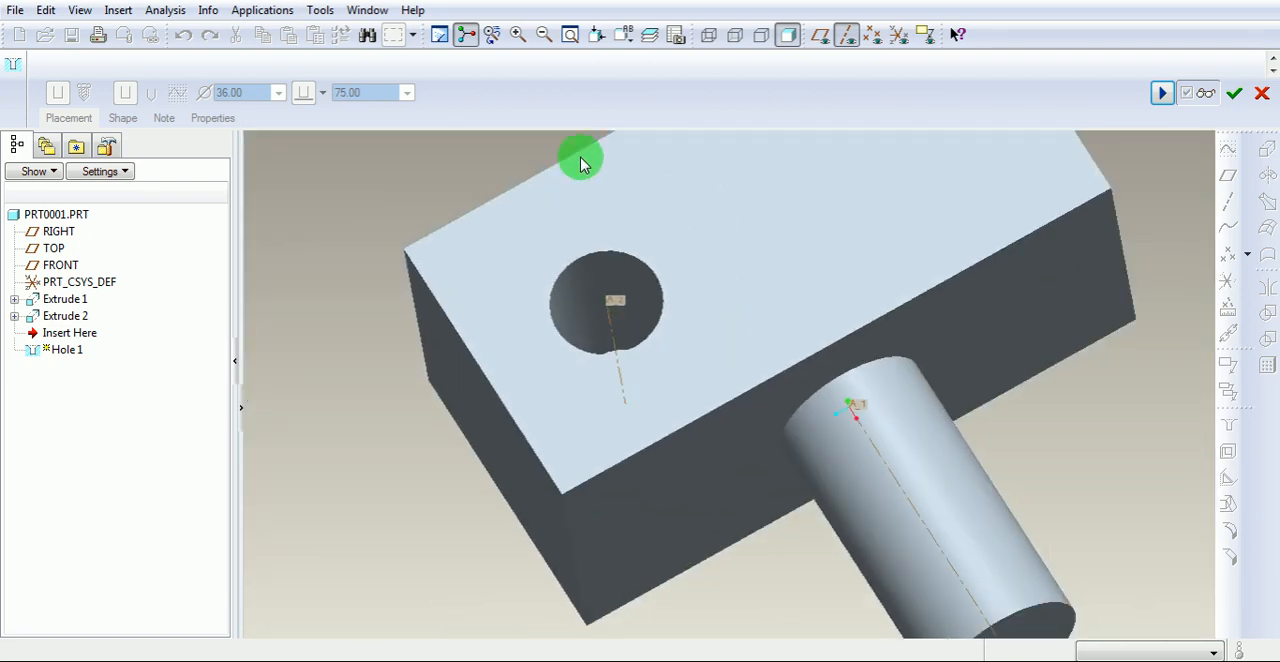
pyautogui.click(623, 35)
pyautogui.click(637, 75)
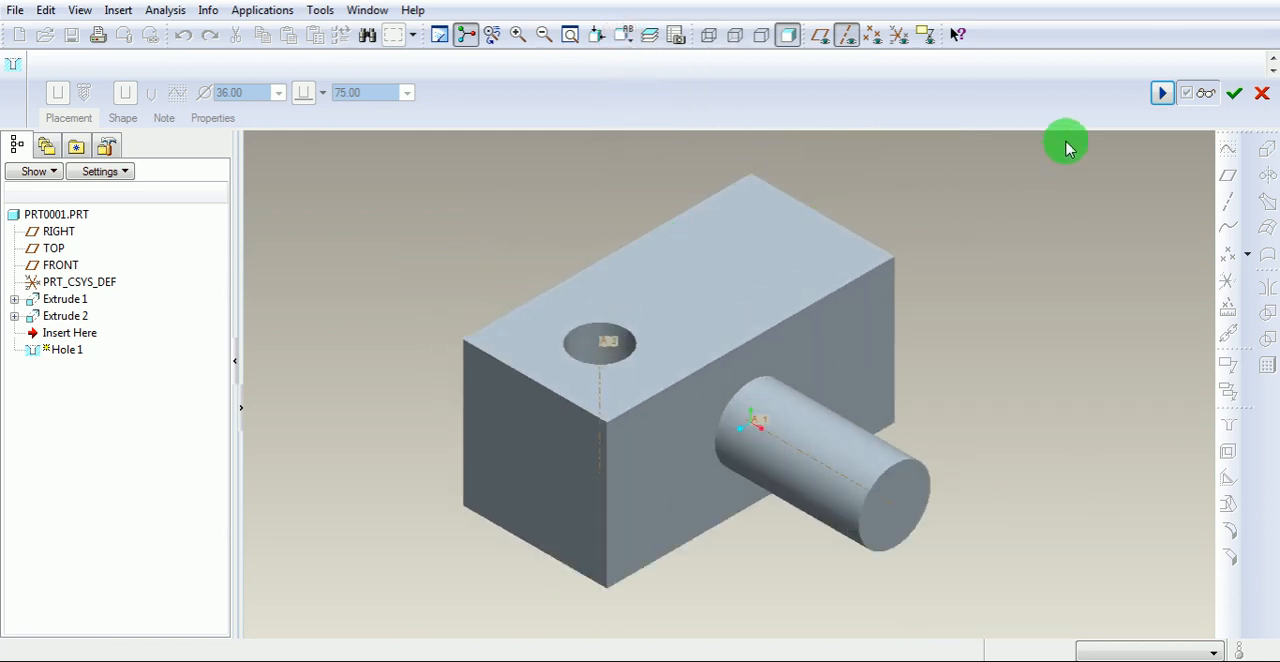
pyautogui.click(1160, 95)
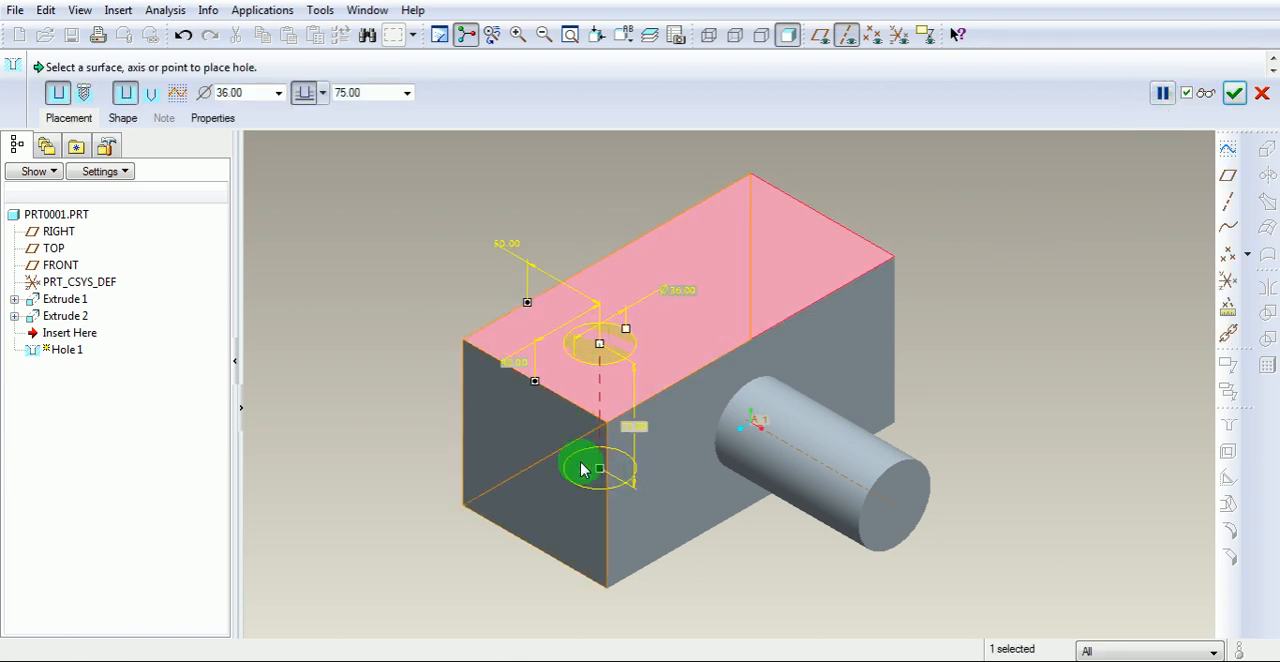
# Switch the hole to the standard drilled profile, add a countersink, and set the countersink angle to 60.
pyautogui.click(151, 94)
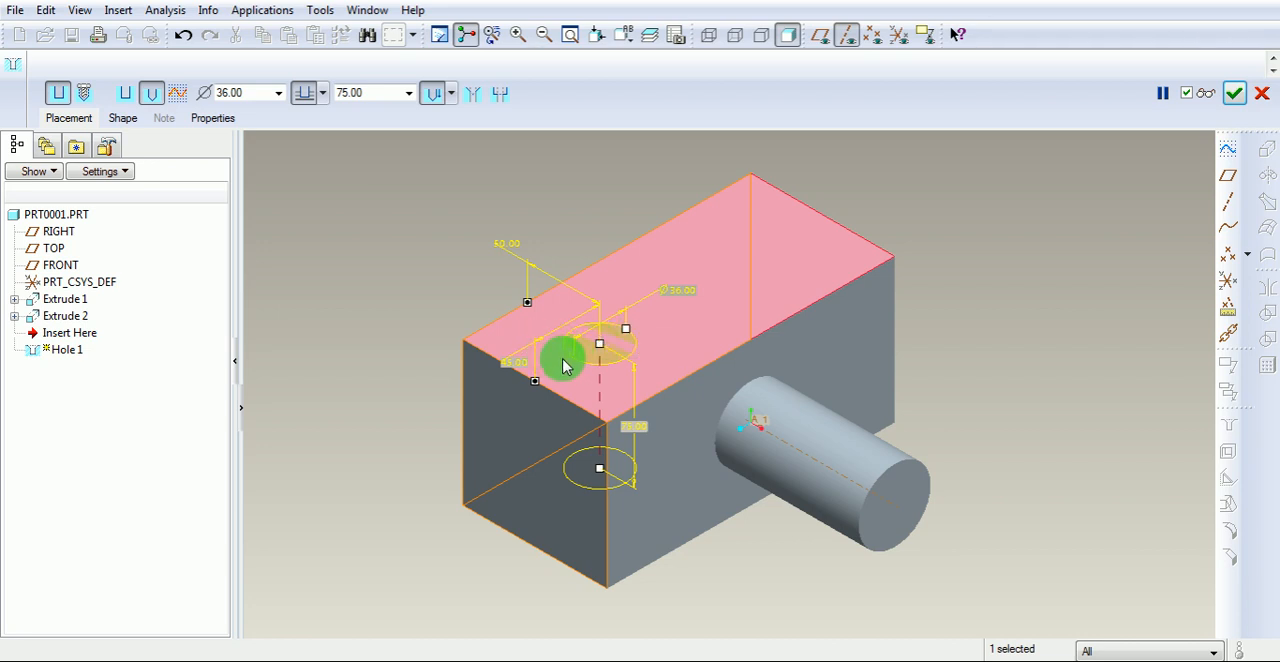
pyautogui.click(470, 96)
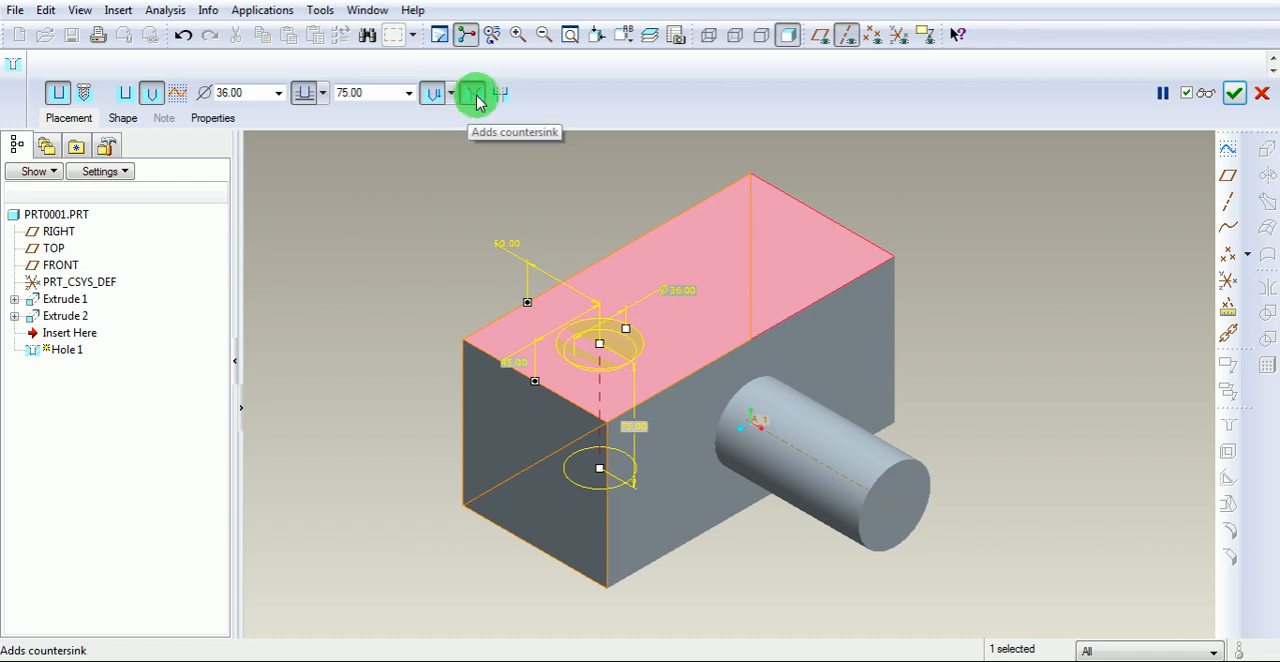
pyautogui.click(121, 121)
pyautogui.click(276, 185)
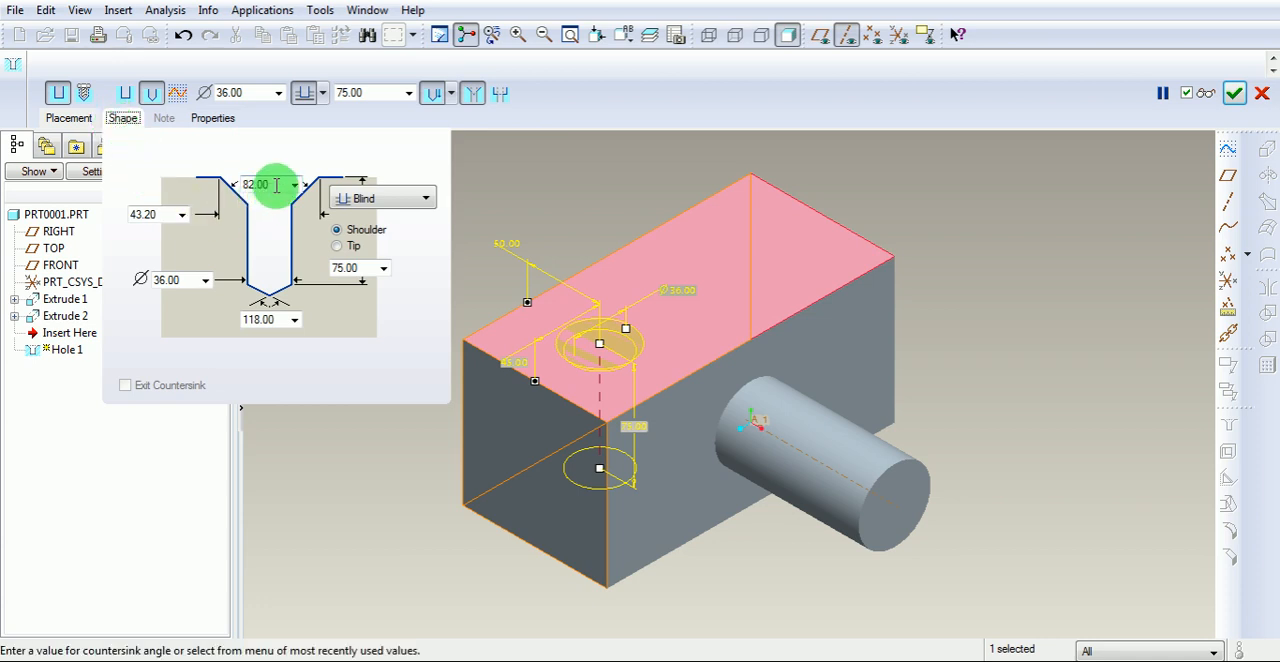
pyautogui.moveTo(275, 185); pyautogui.dragTo(238, 185)
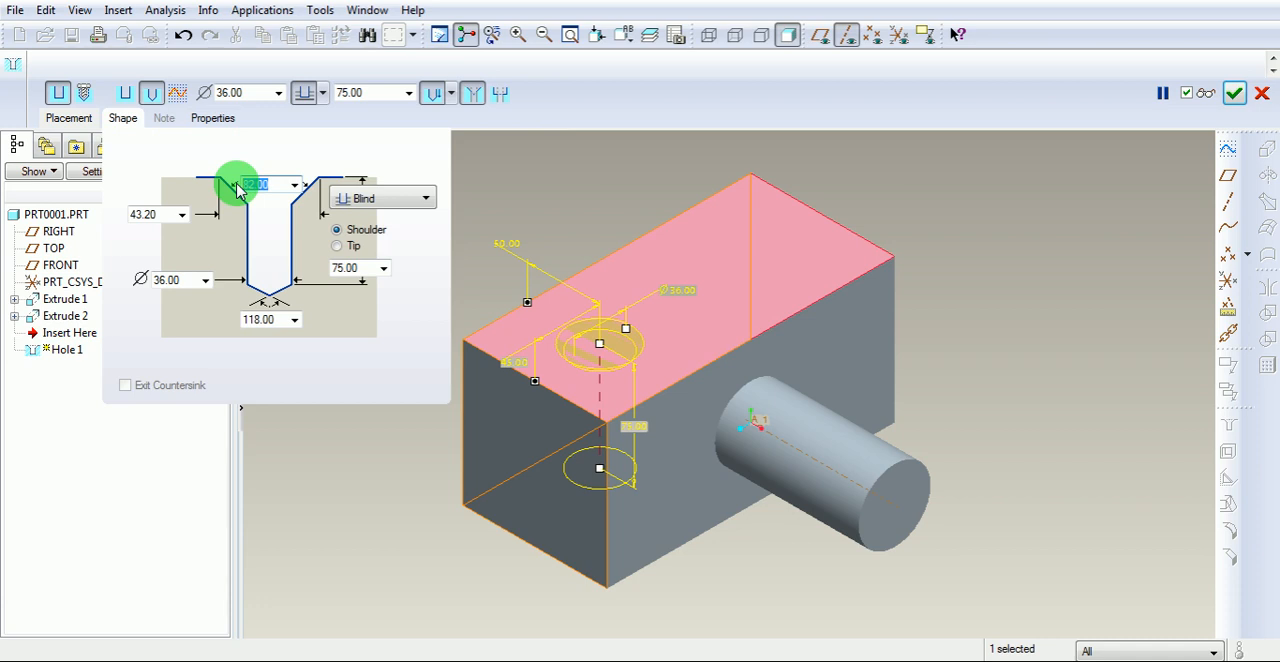
pyautogui.write('60')
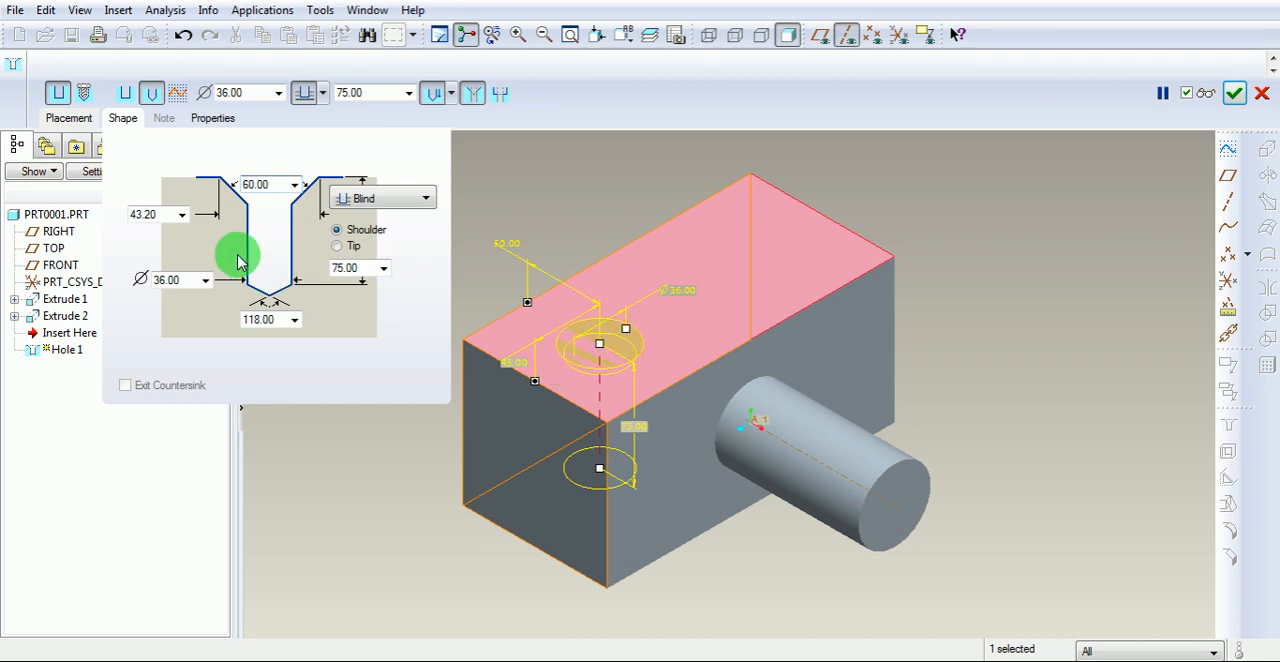
# Set the countersink diameter to 50.
pyautogui.doubleClick(163, 214)
pyautogui.write('5')
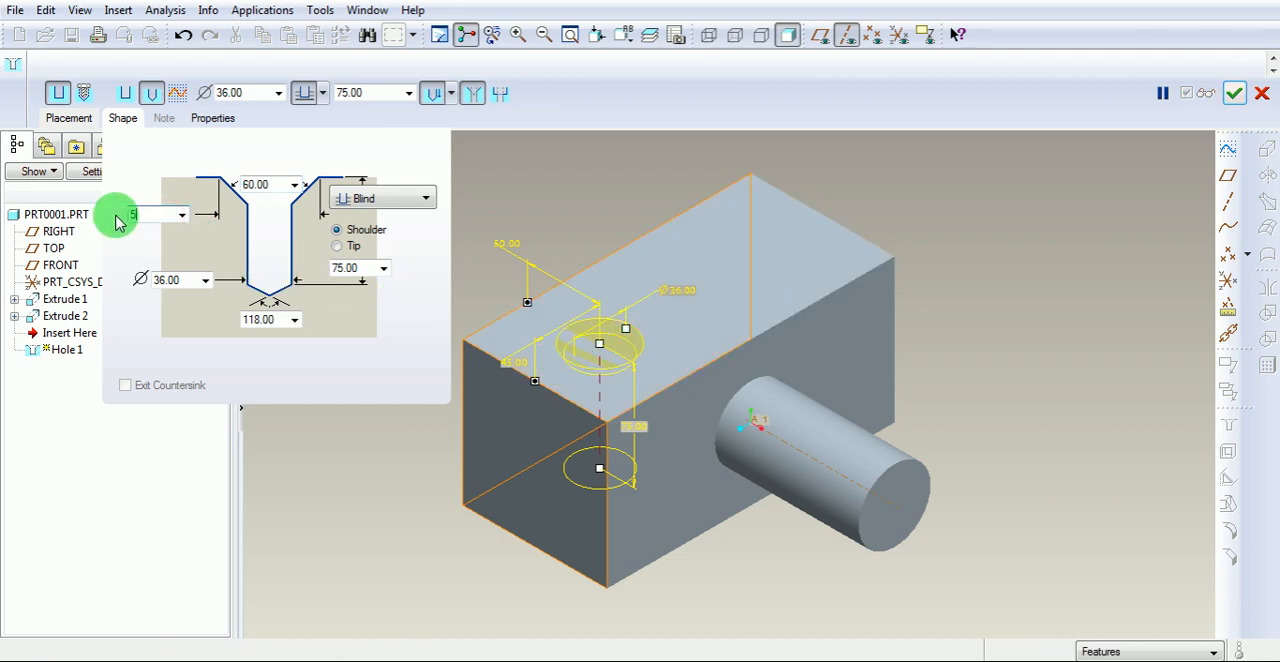
pyautogui.write('0')
pyautogui.press('Return')
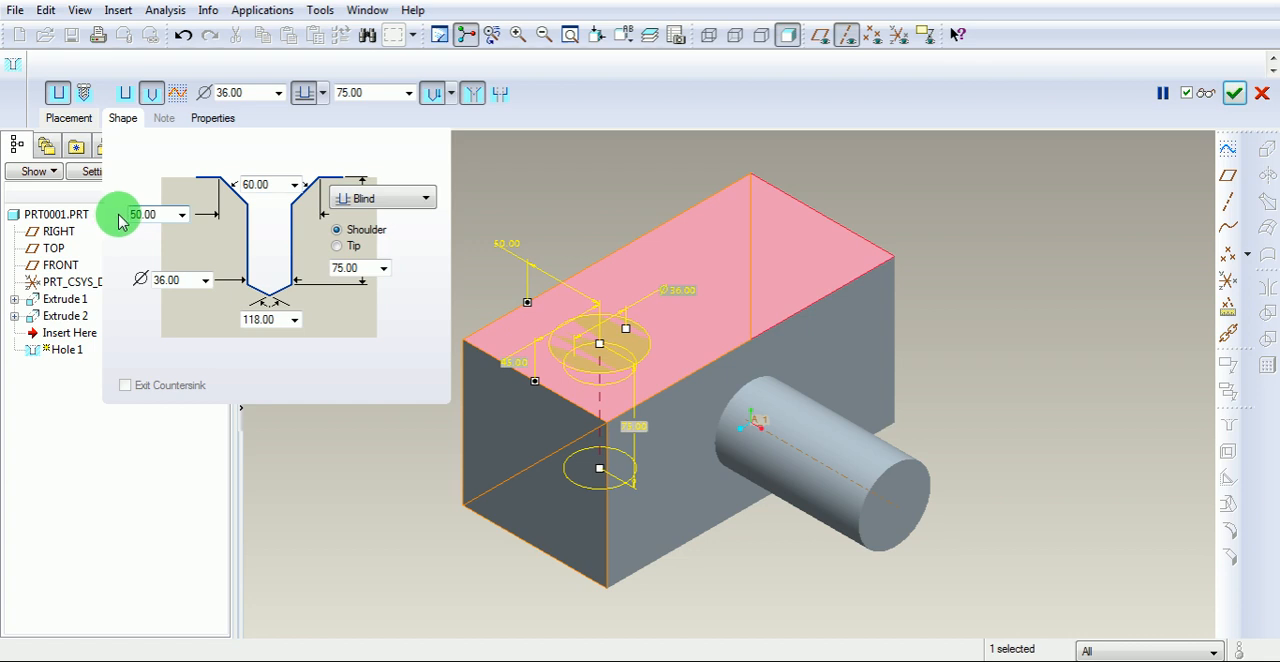
# Preview the countersunk hole on the block, return to the default orientation, and complete the feature.
pyautogui.click(1208, 94)
pyautogui.moveTo(794, 203)
pyautogui.mouseDown(button='middle')
pyautogui.moveTo(788, 275)
pyautogui.moveTo(820, 271)
pyautogui.moveTo(789, 251)
pyautogui.moveTo(613, 346)
pyautogui.moveTo(631, 334)
pyautogui.moveTo(589, 423)
pyautogui.moveTo(660, 403)
pyautogui.moveTo(651, 370)
pyautogui.moveTo(606, 322)
pyautogui.mouseUp(button='middle')
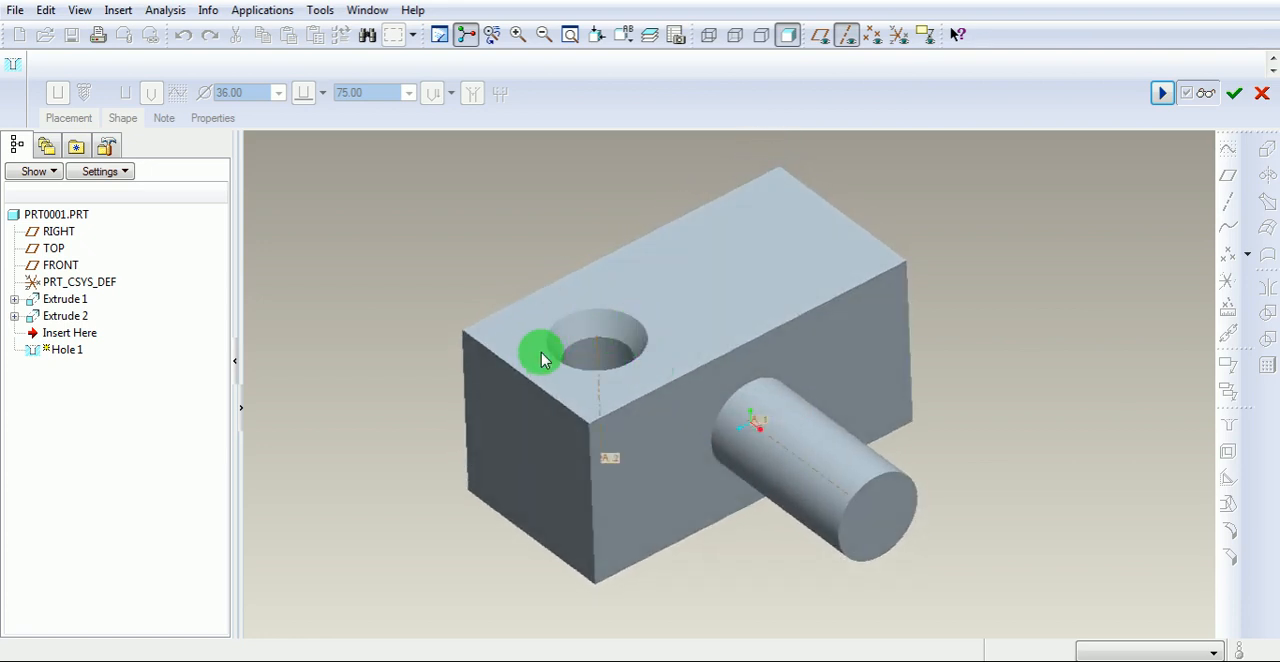
pyautogui.click(1165, 94)
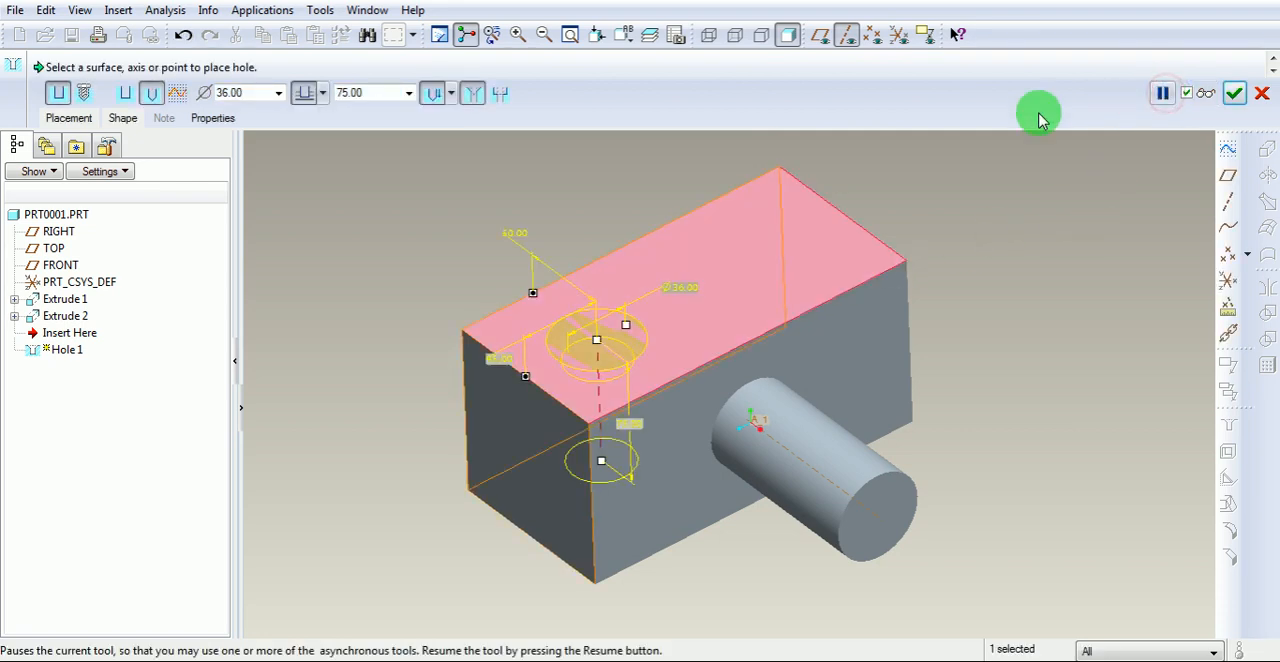
pyautogui.click(624, 36)
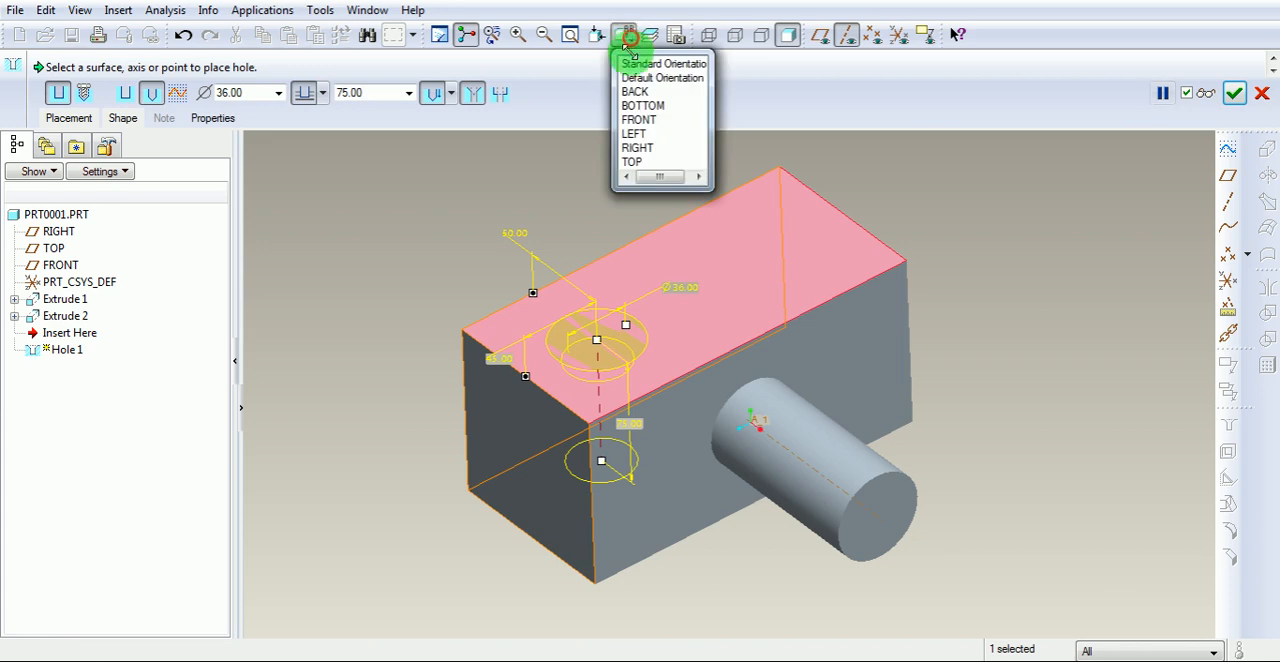
pyautogui.click(634, 78)
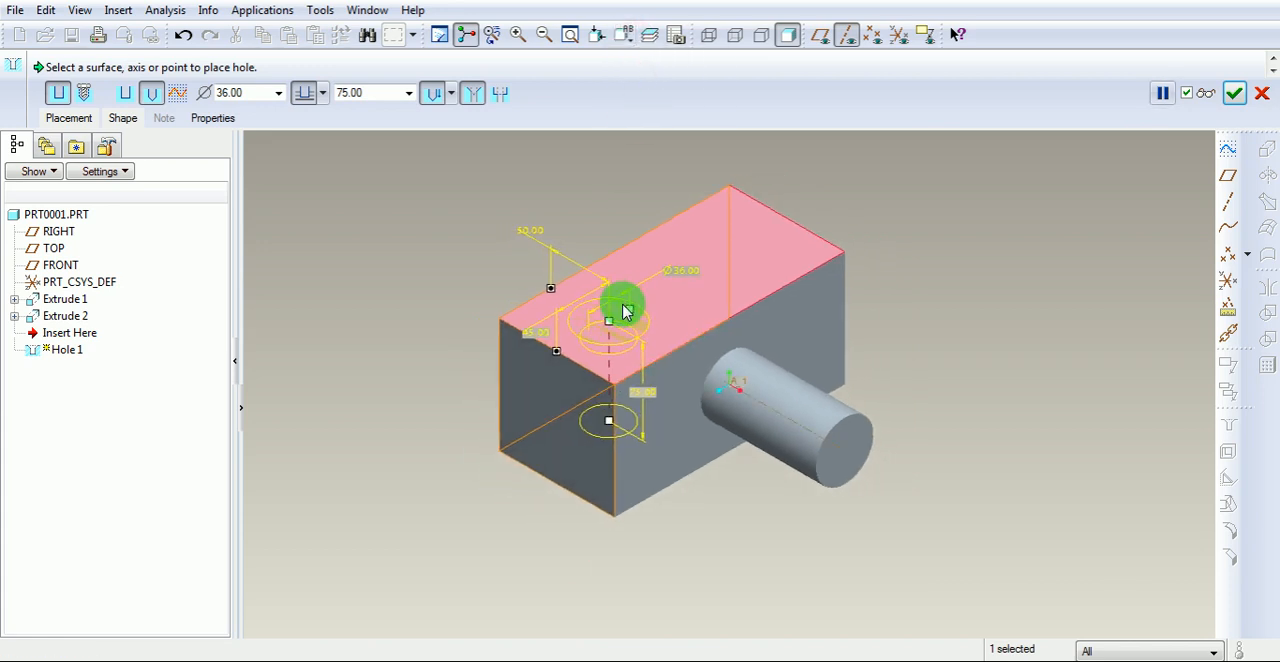
pyautogui.scroll(3, 623, 305)
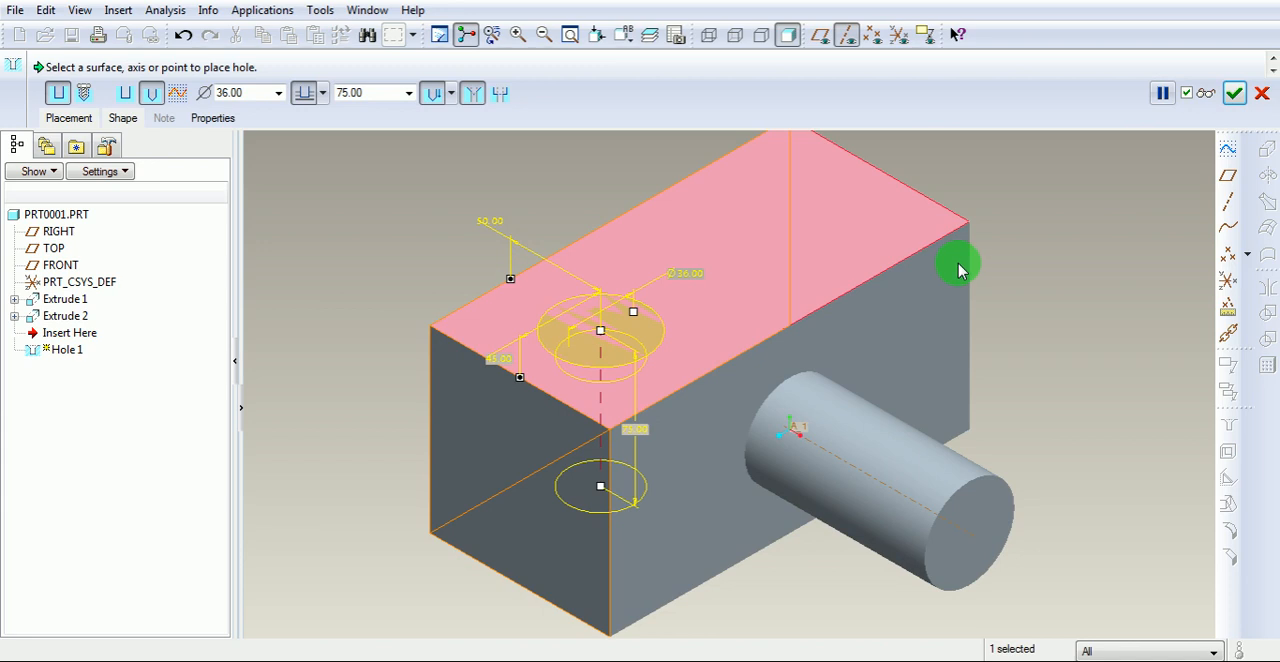
pyautogui.click(1234, 93)
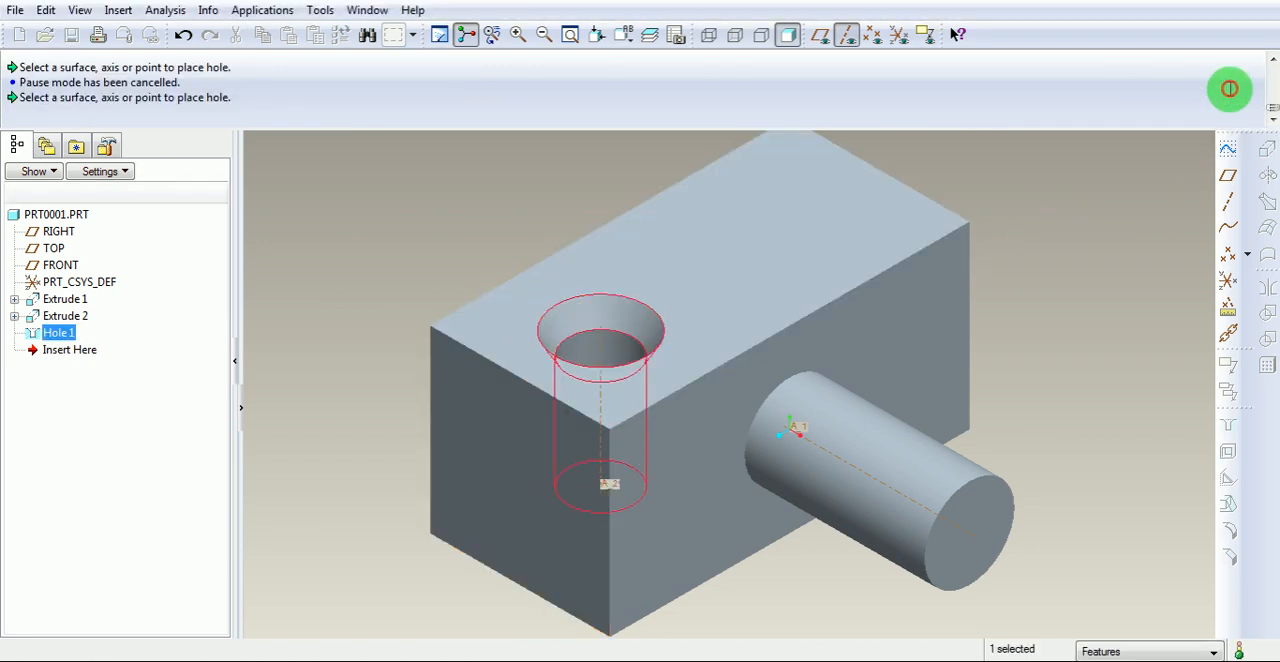
pyautogui.click(1098, 224)
pyautogui.scroll(-1, 1020, 260)
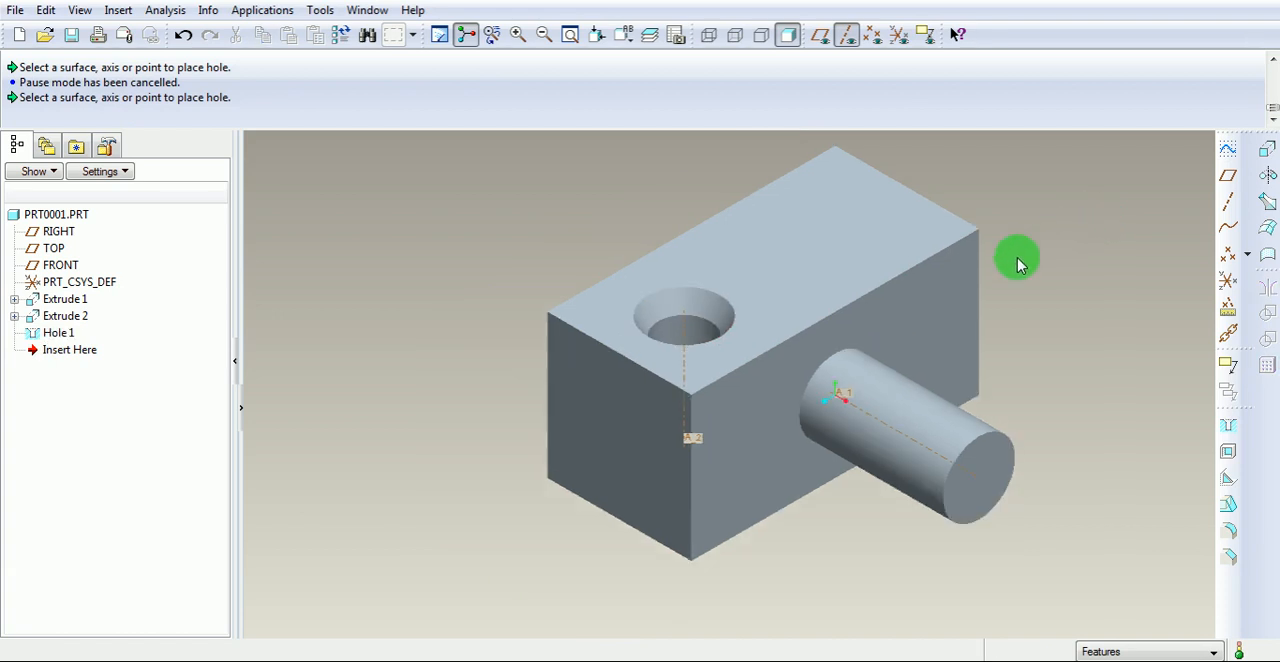
# Start a second hole on the block's top face, offset about 53 from the long back edge and about 38 from the adjacent short edge.
pyautogui.click(1228, 426)
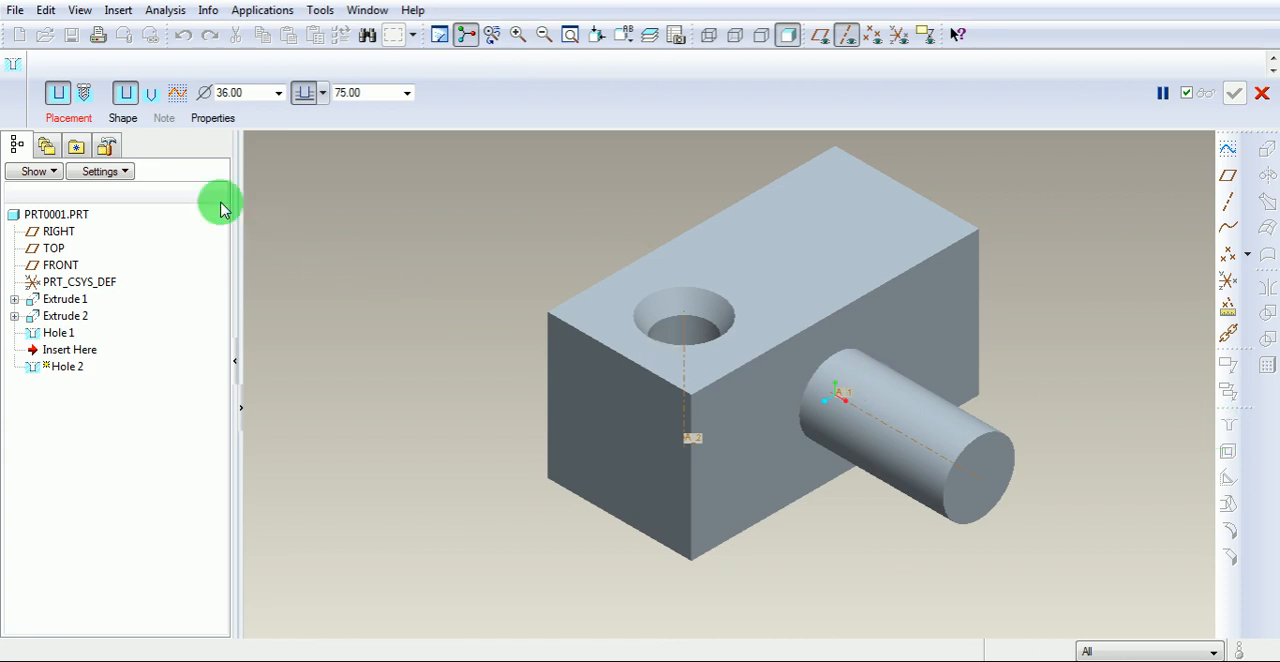
pyautogui.click(68, 118)
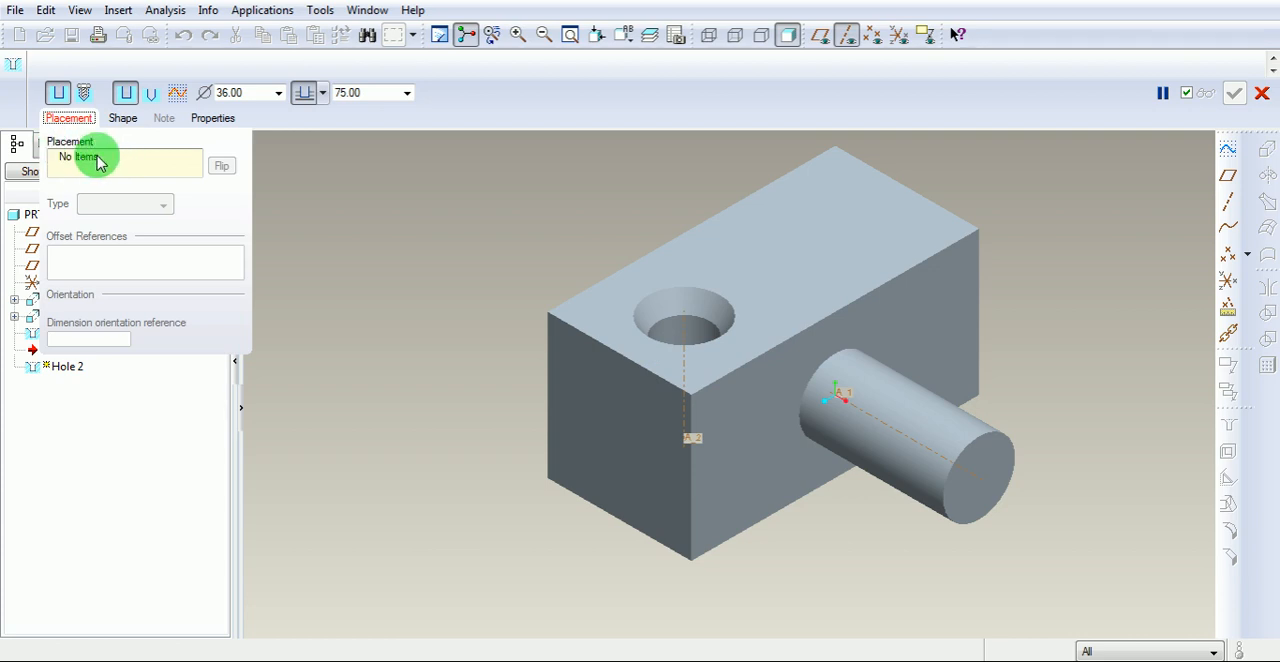
pyautogui.click(858, 221)
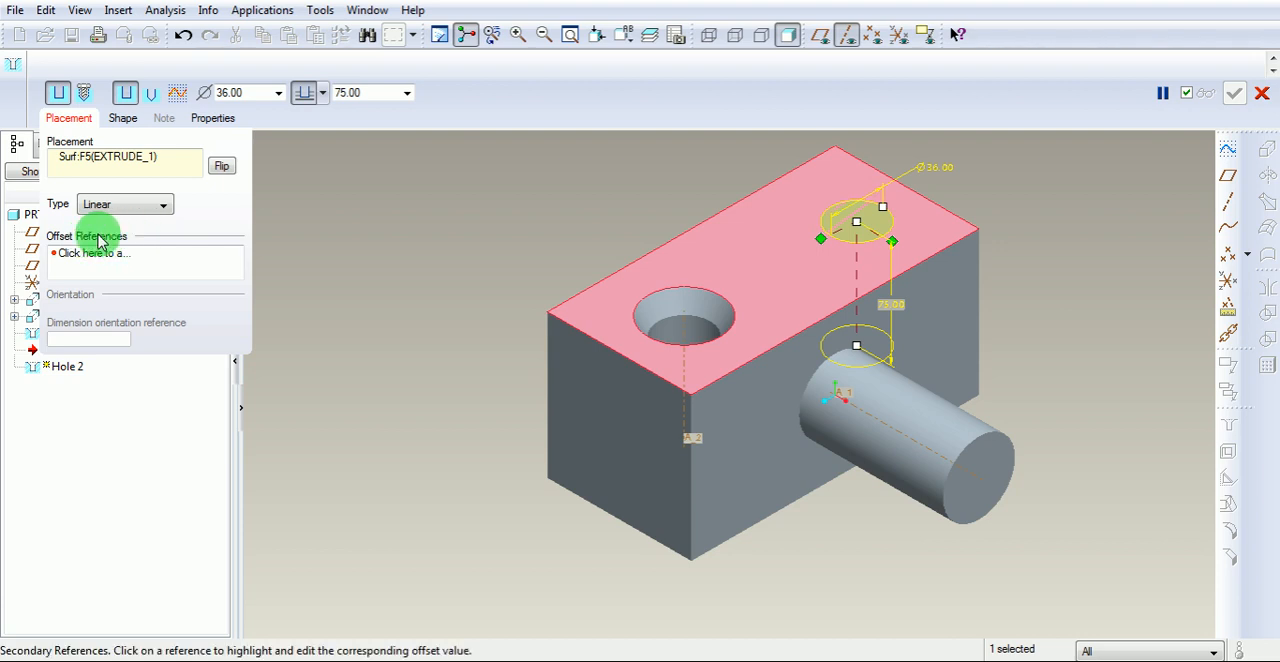
pyautogui.moveTo(824, 247); pyautogui.dragTo(751, 205)
pyautogui.moveTo(896, 248); pyautogui.dragTo(938, 207)
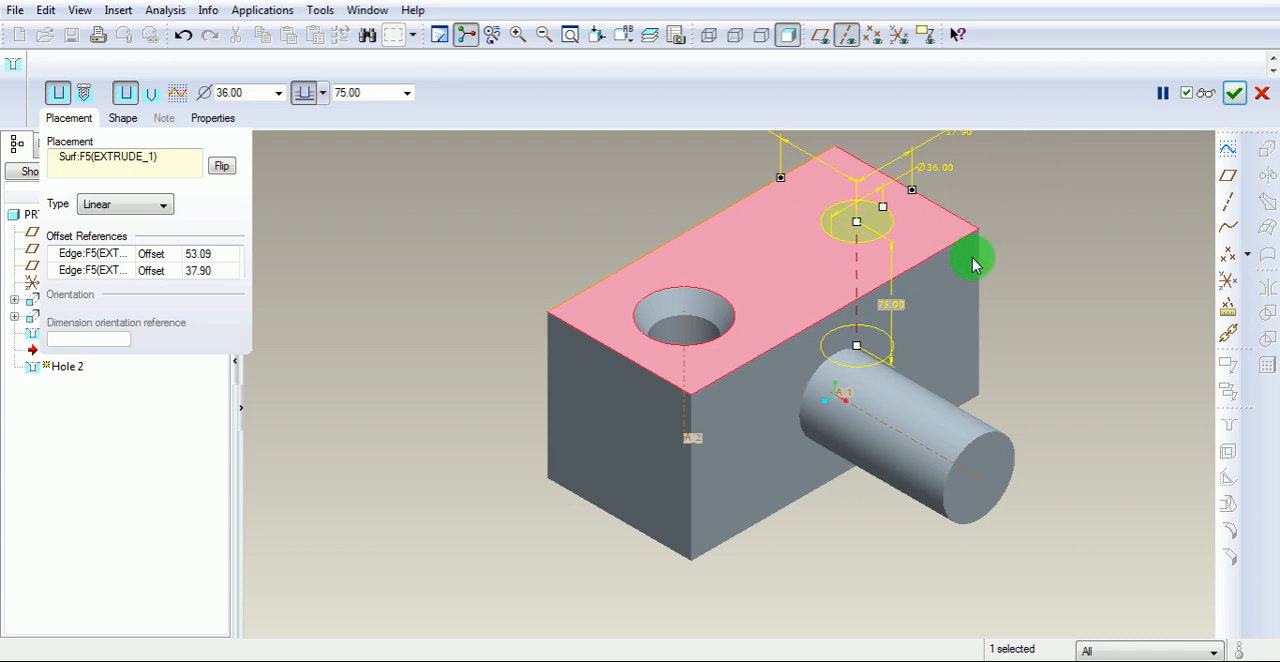
pyautogui.scroll(2, 973, 264)
pyautogui.scroll(-2, 1037, 158)
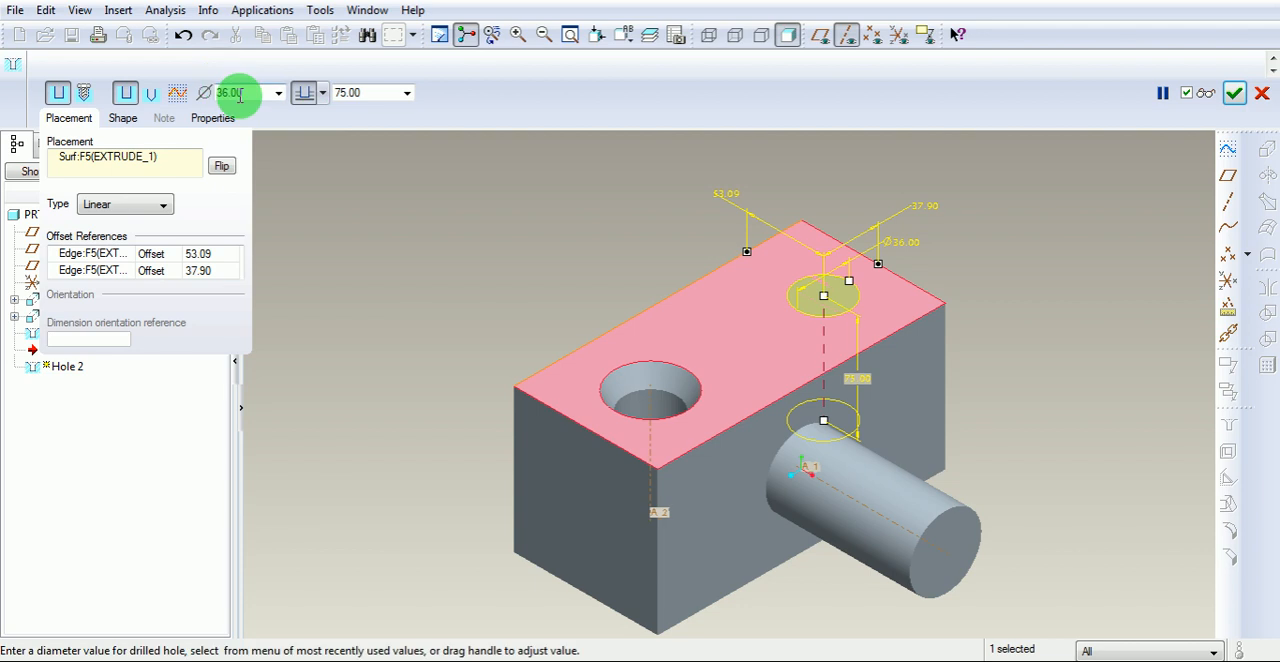
# Switch the second hole to the standard drilled profile and set its depth to 50 and its diameter to 30.
pyautogui.click(152, 97)
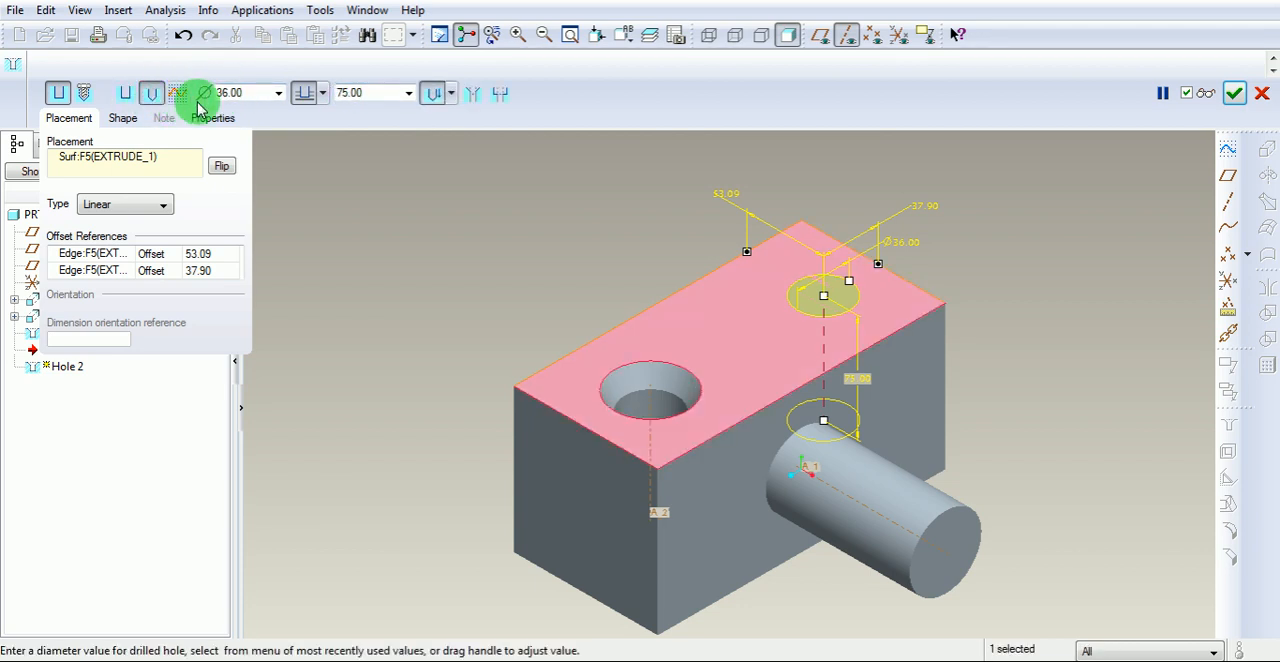
pyautogui.click(367, 94)
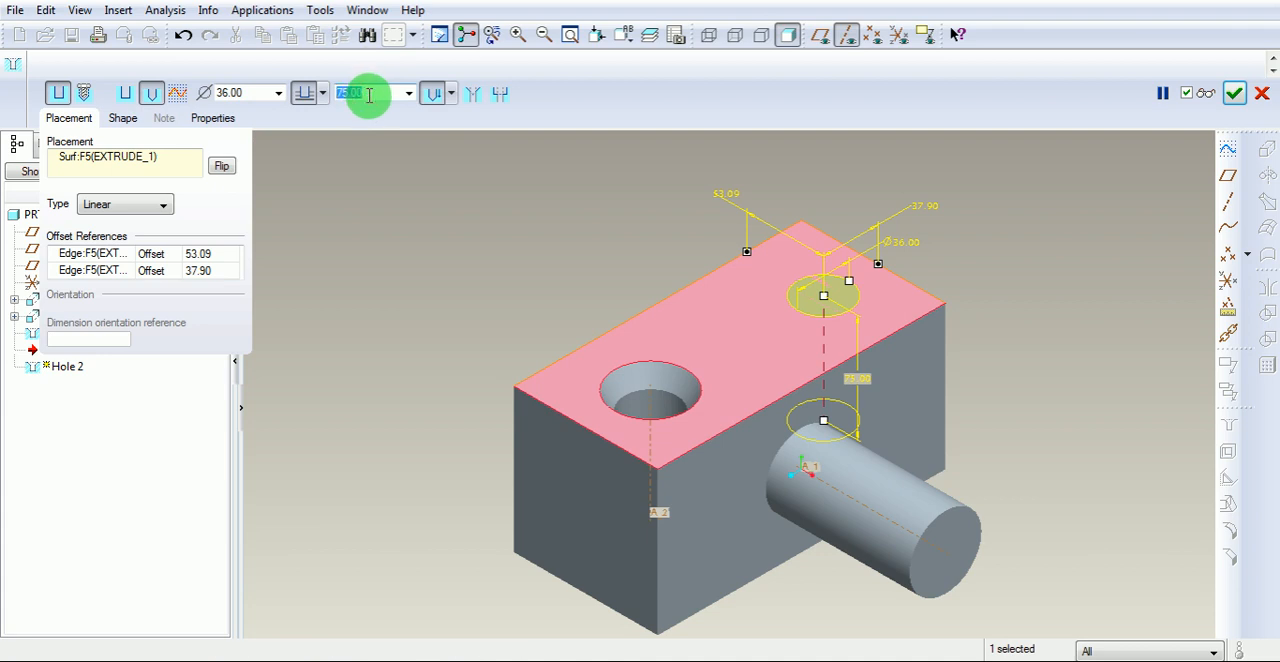
pyautogui.write('50')
pyautogui.press('Return')
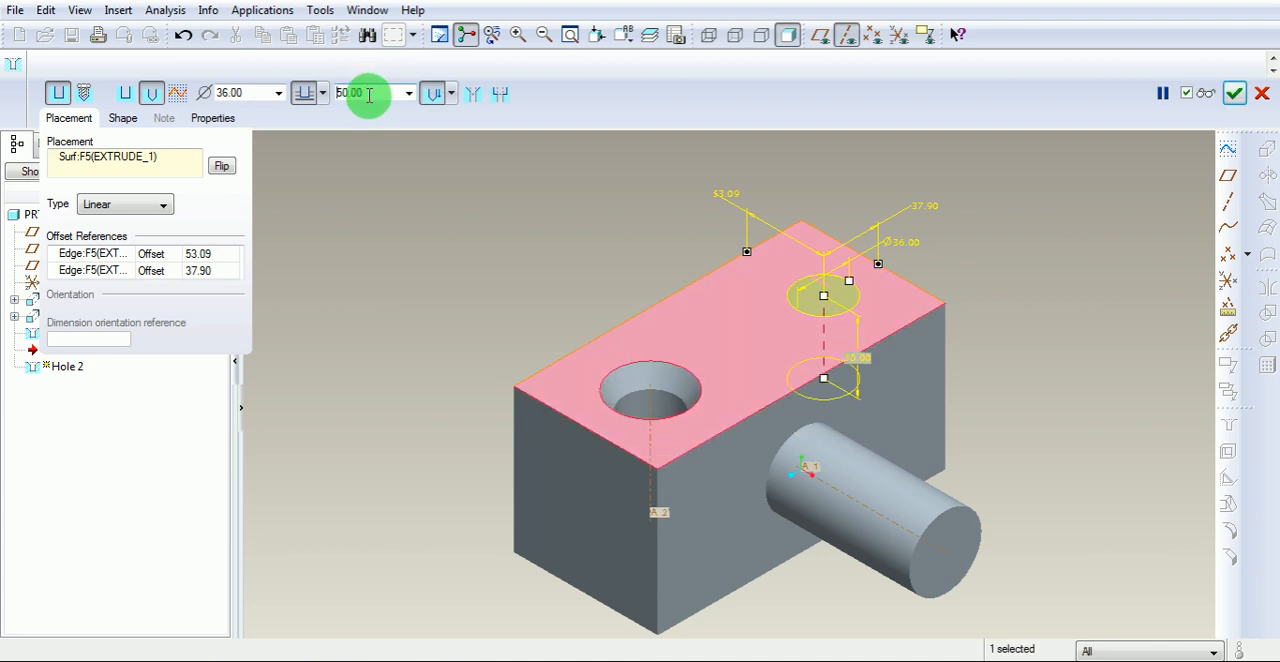
pyautogui.click(255, 90)
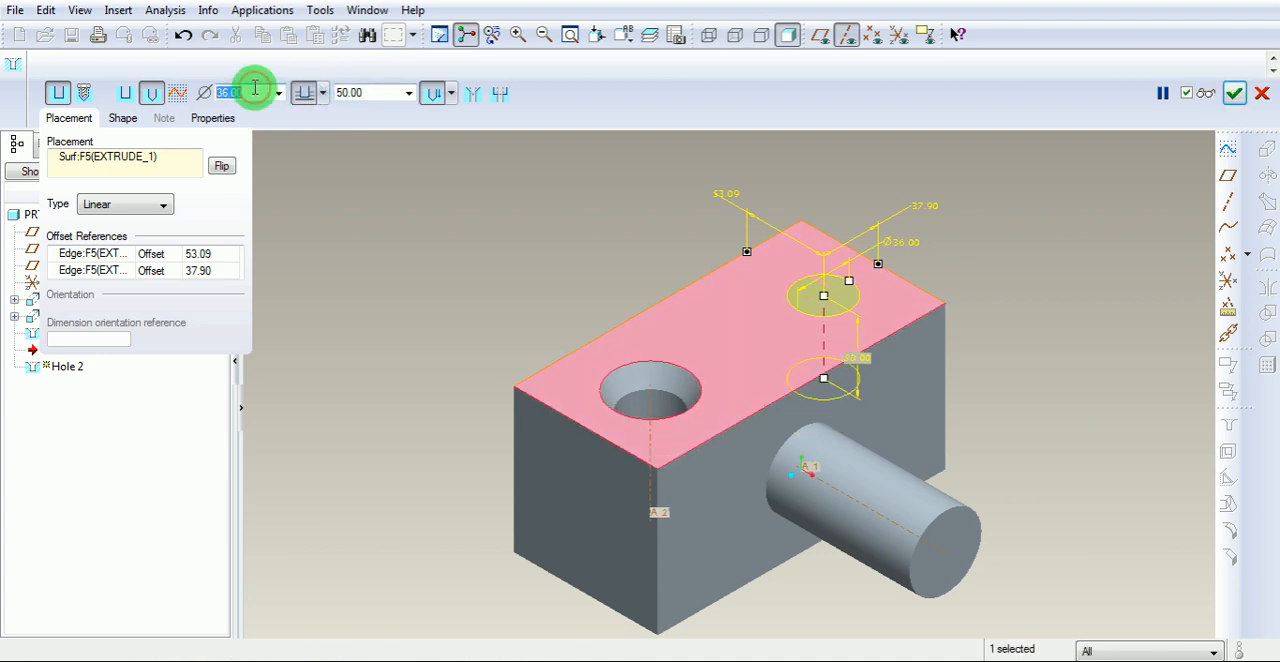
pyautogui.write('30')
pyautogui.press('Return')
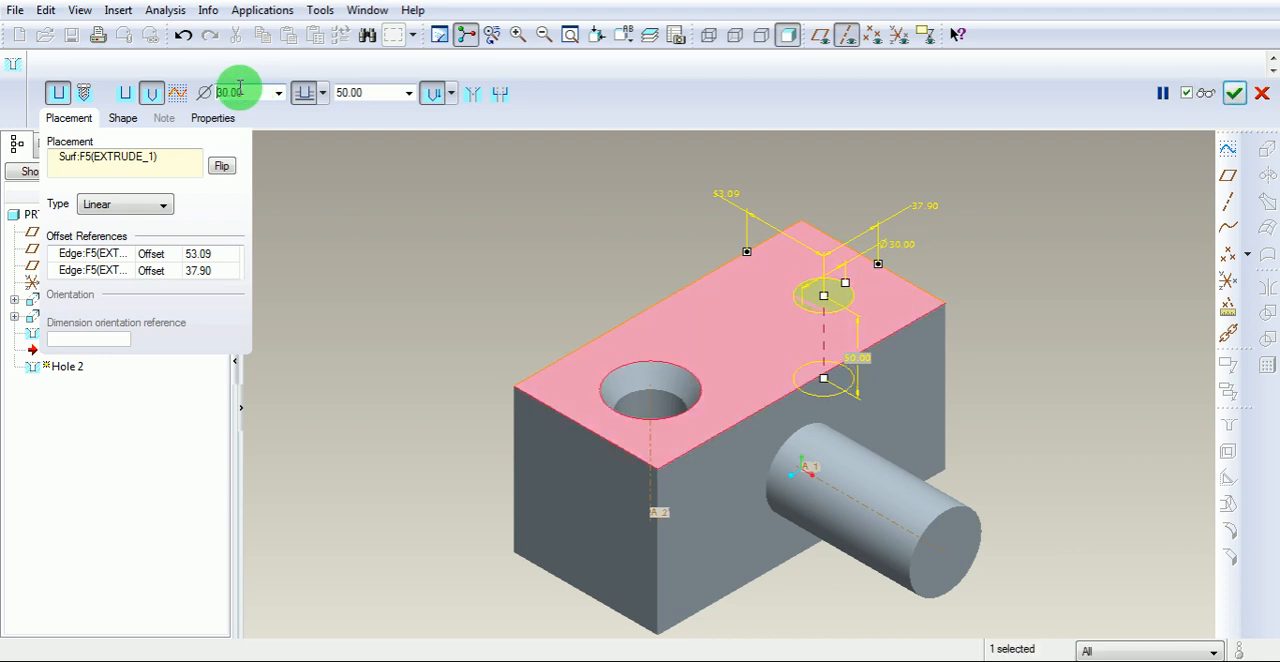
# Add a counterbore to the second hole with a diameter of 40 and a depth of 20.
pyautogui.click(453, 94)
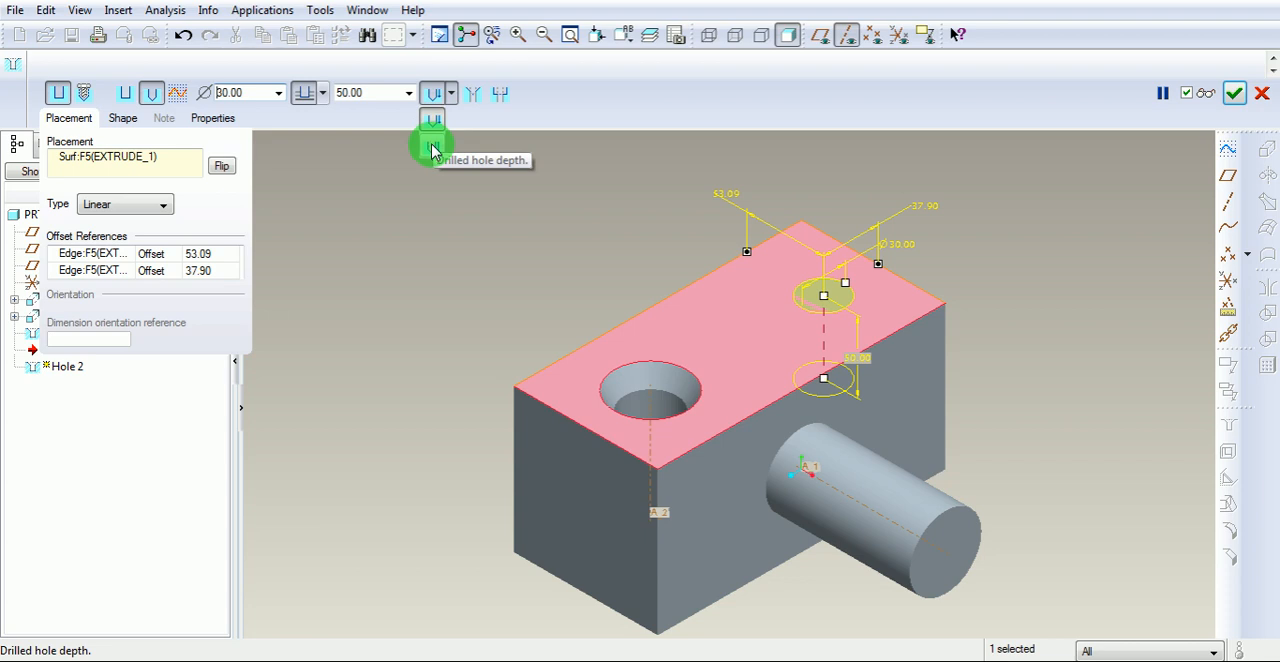
pyautogui.click(501, 95)
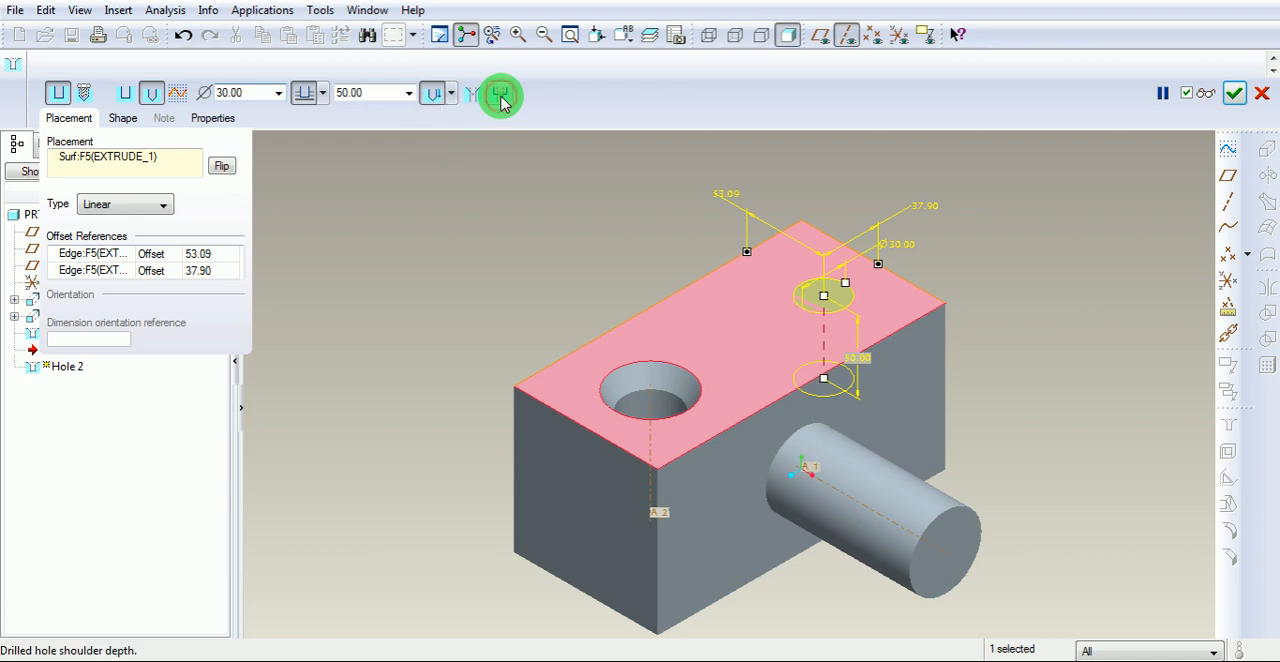
pyautogui.click(500, 96)
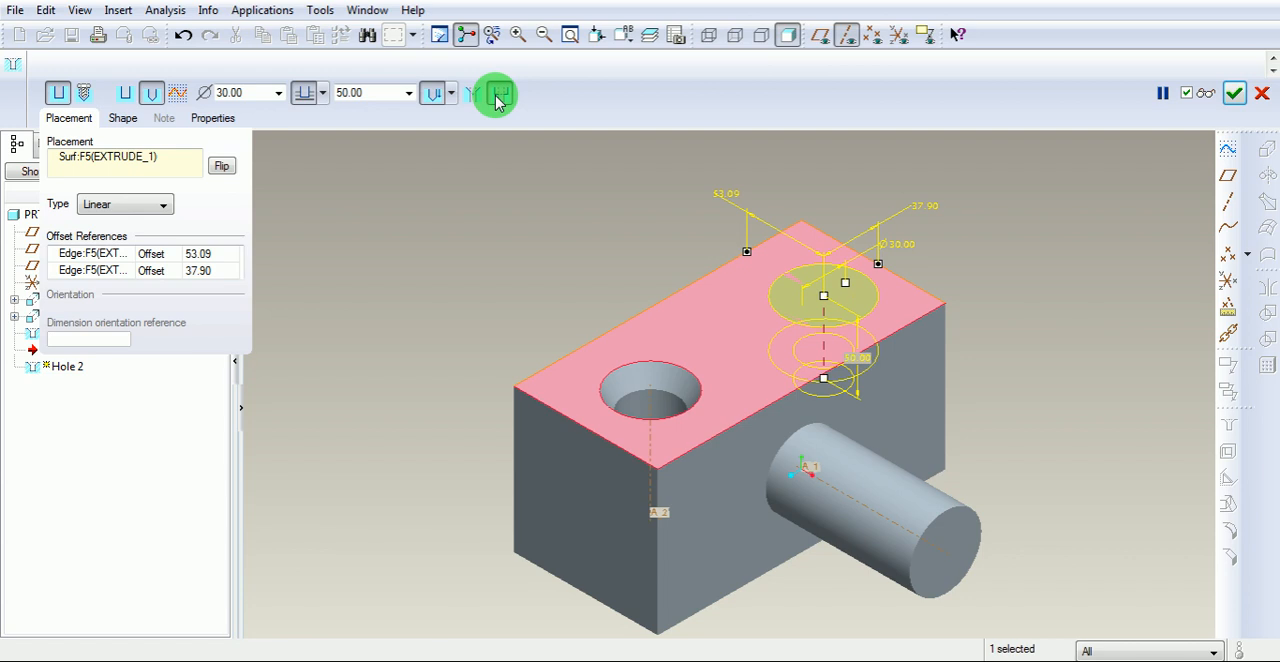
pyautogui.click(124, 118)
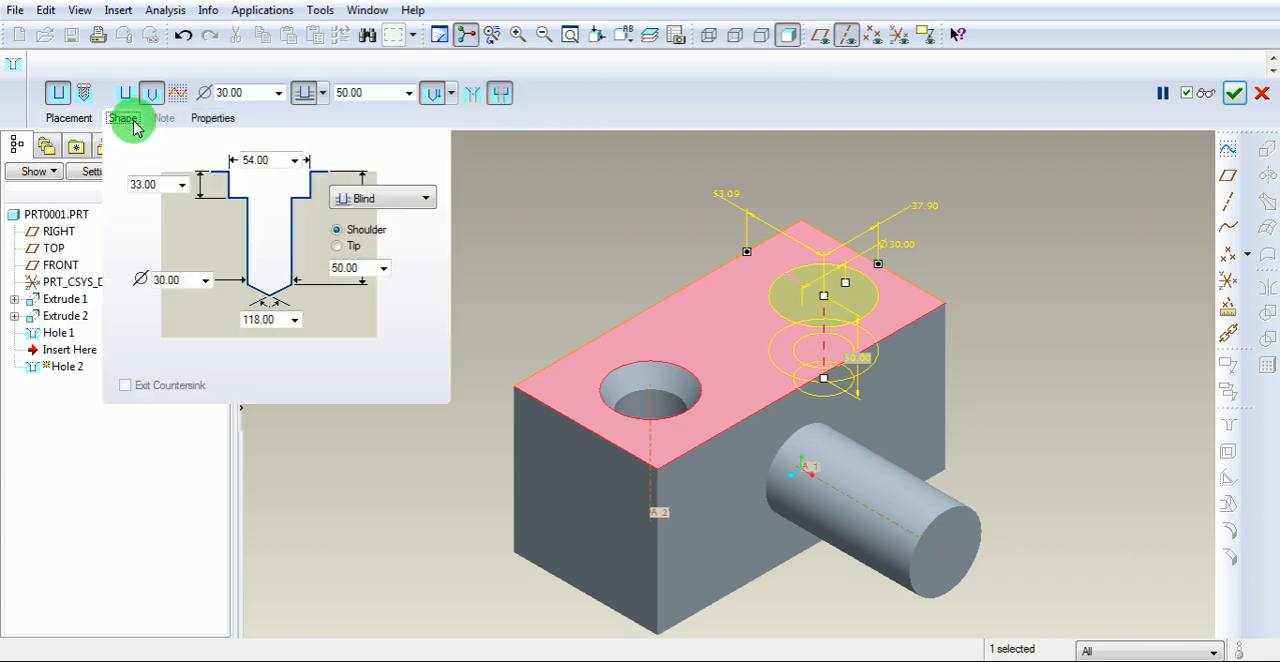
pyautogui.click(272, 159)
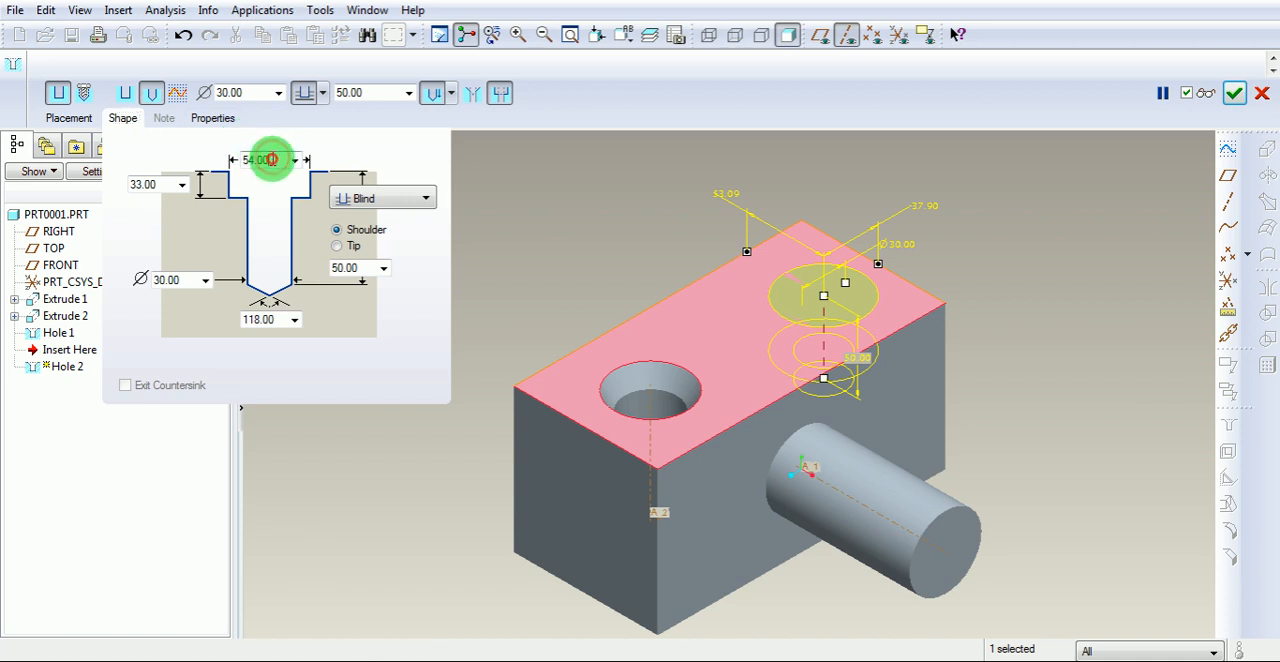
pyautogui.moveTo(272, 159); pyautogui.dragTo(222, 155)
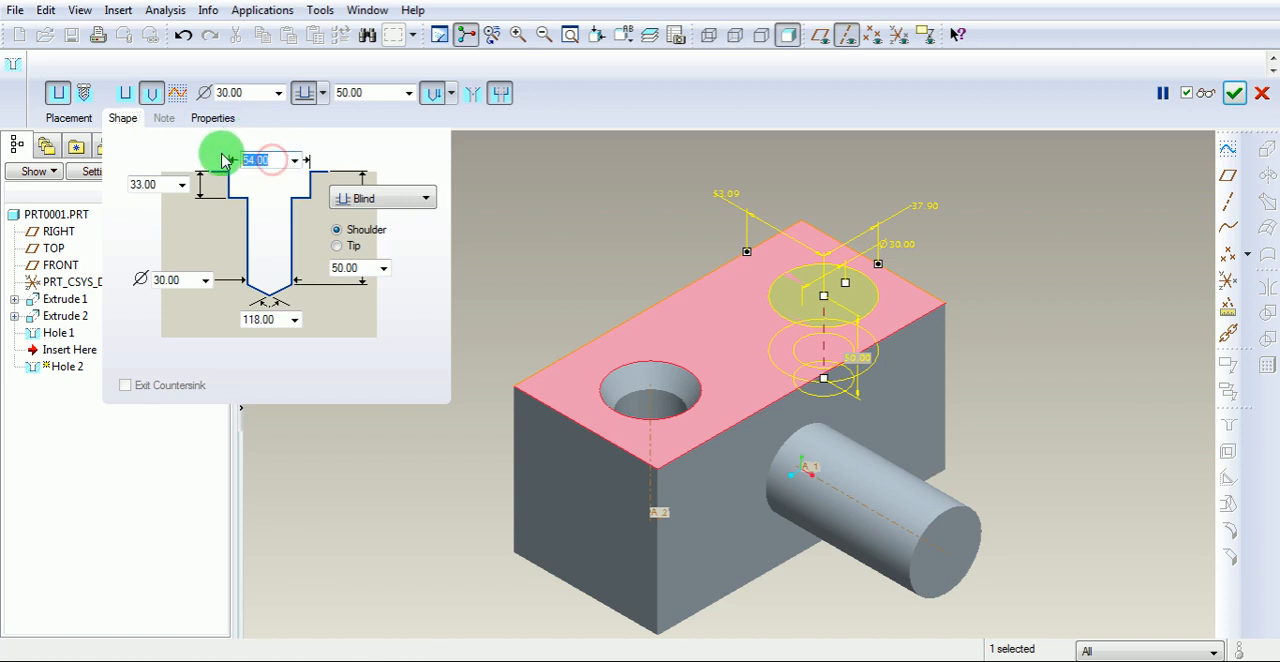
pyautogui.write('40')
pyautogui.press('Return')
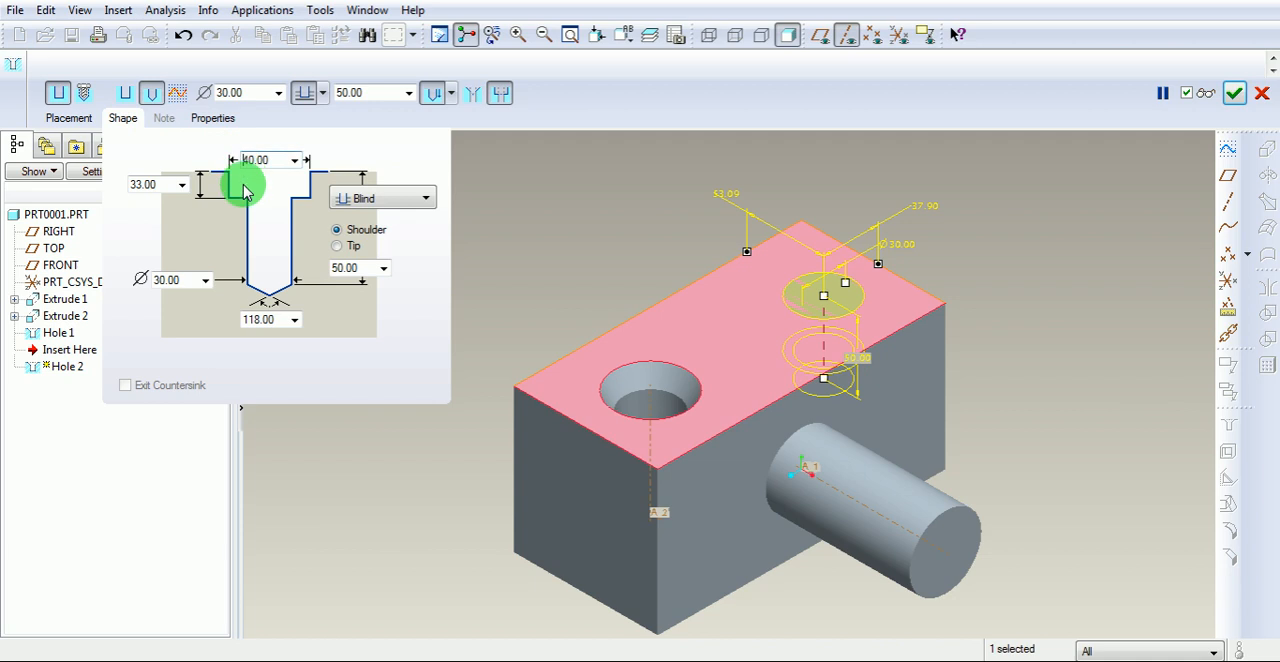
pyautogui.moveTo(168, 184); pyautogui.dragTo(130, 184)
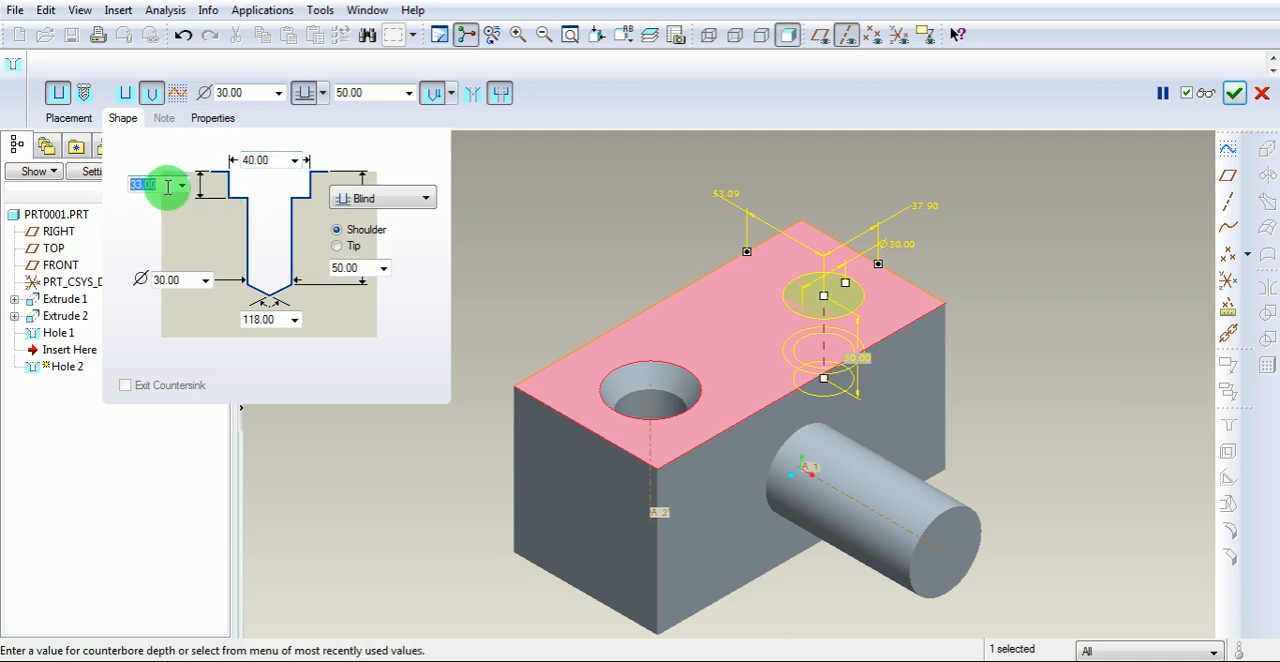
pyautogui.write('20')
pyautogui.press('Return')
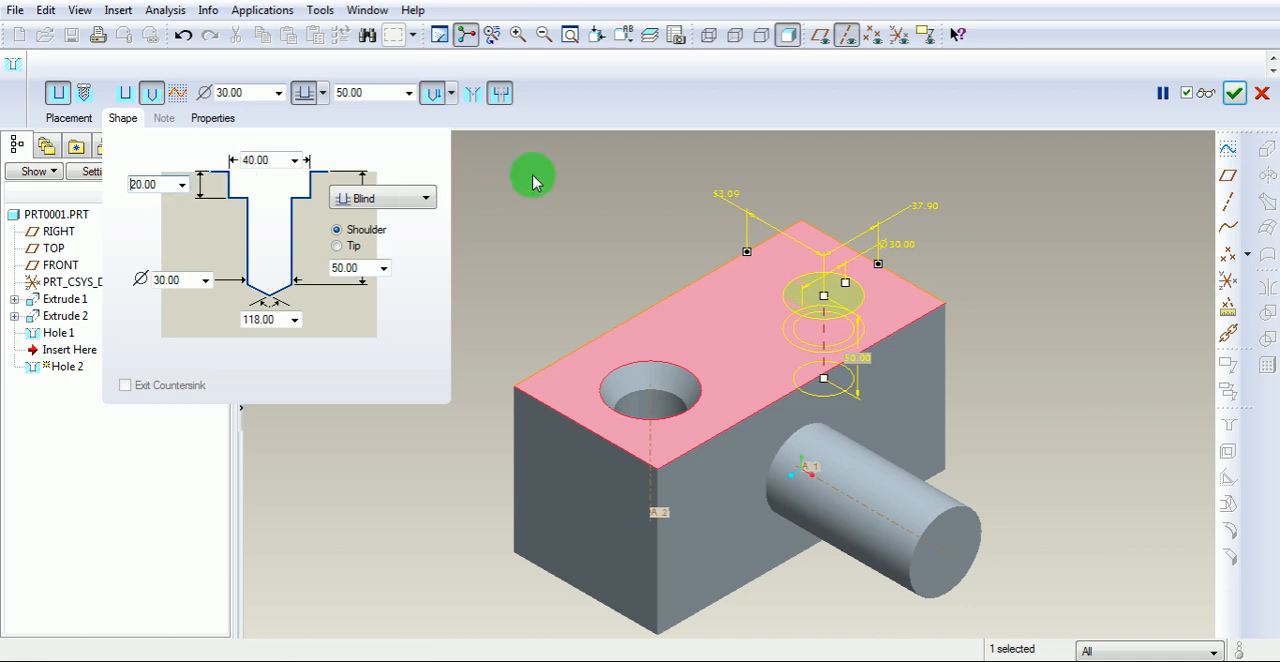
# Preview the counterbored hole on the block, resume editing, and complete the feature.
pyautogui.click(1206, 93)
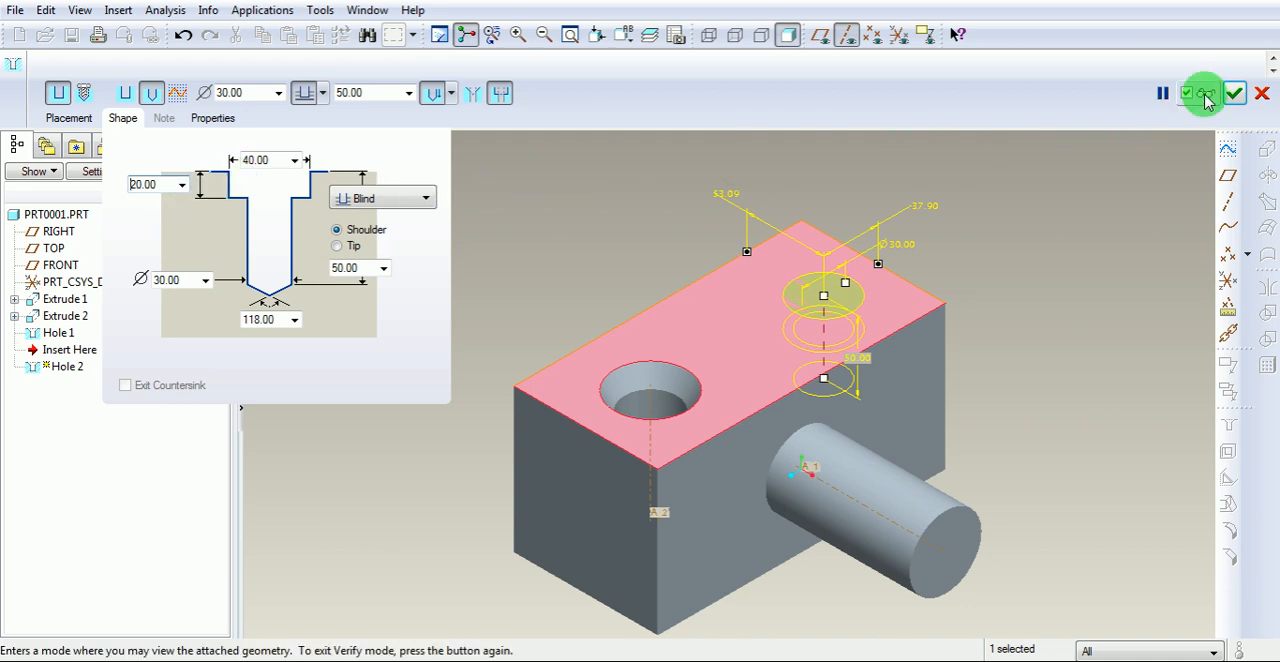
pyautogui.moveTo(897, 241); pyautogui.dragTo(720, 395, button='middle')
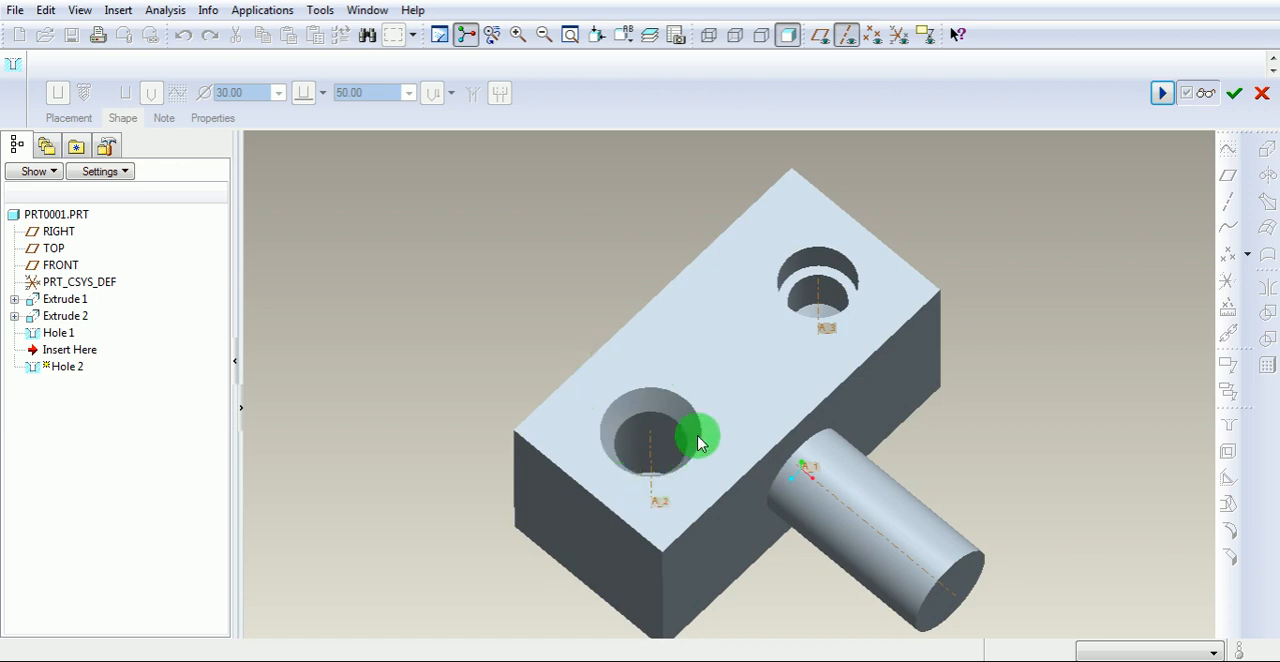
pyautogui.click(1163, 95)
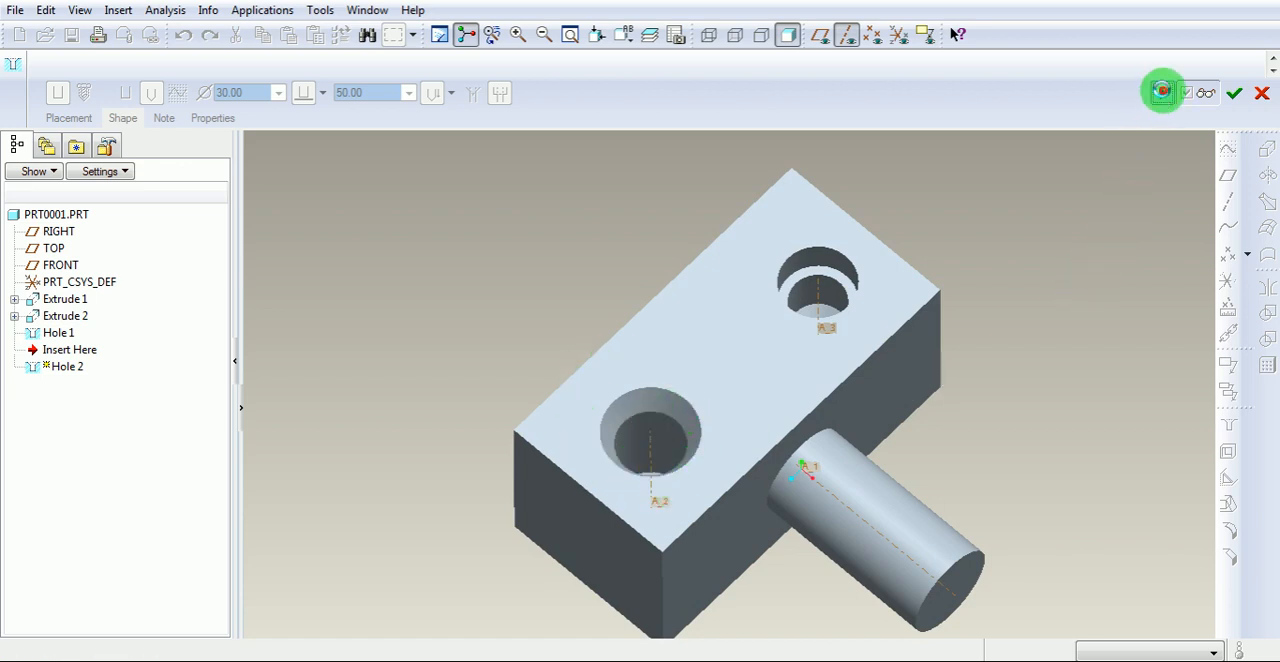
pyautogui.click(1237, 93)
pyautogui.moveTo(911, 295); pyautogui.dragTo(911, 265, button='middle')
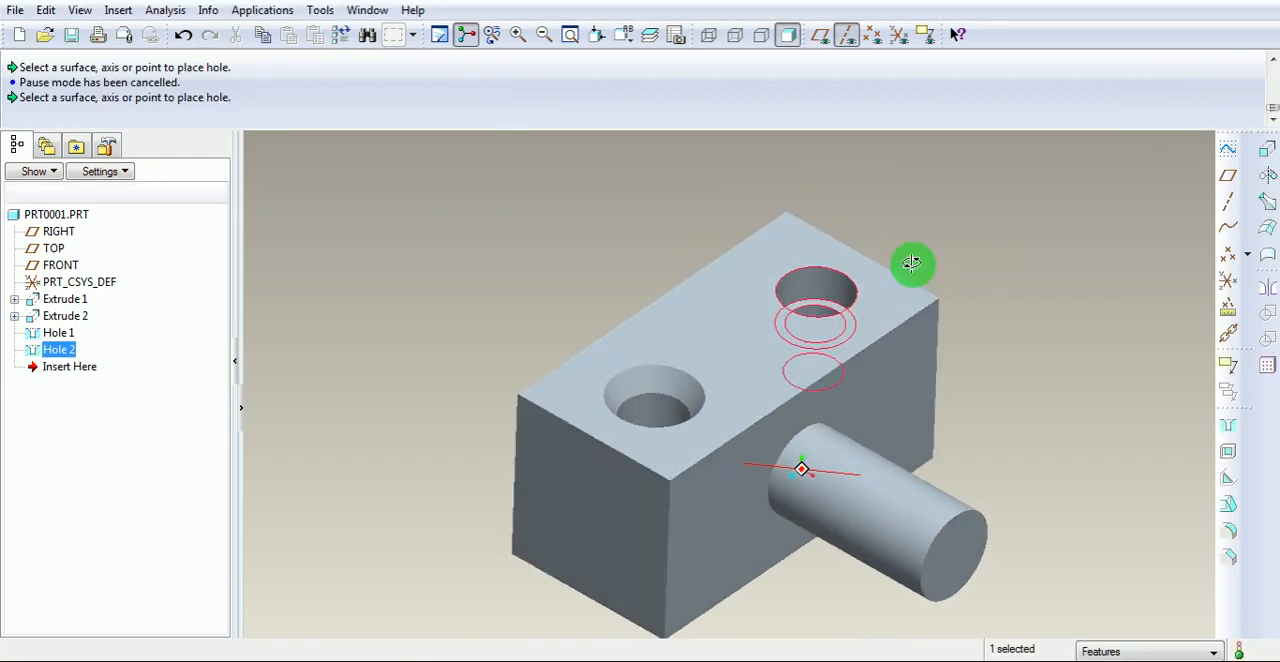
pyautogui.scroll(2, 928, 253)
pyautogui.click(975, 255)
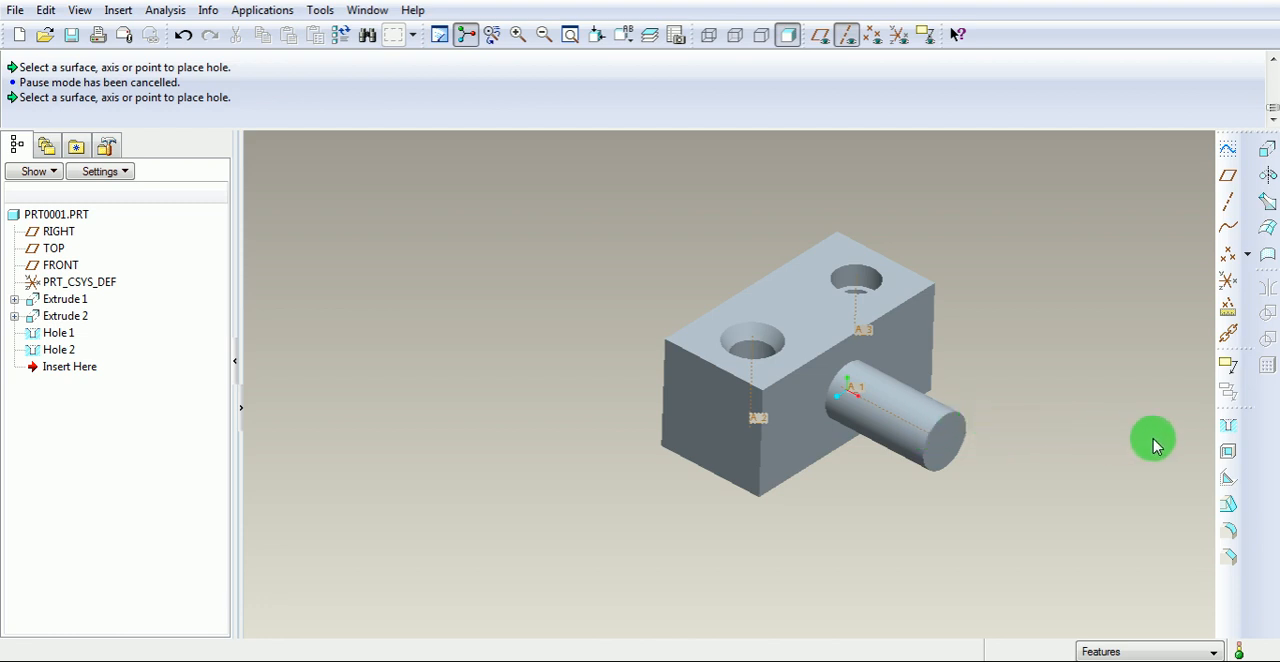
# Start a third hole on the cylinder's end face and place it coaxially with the cylinder's axis.
pyautogui.click(1233, 428)
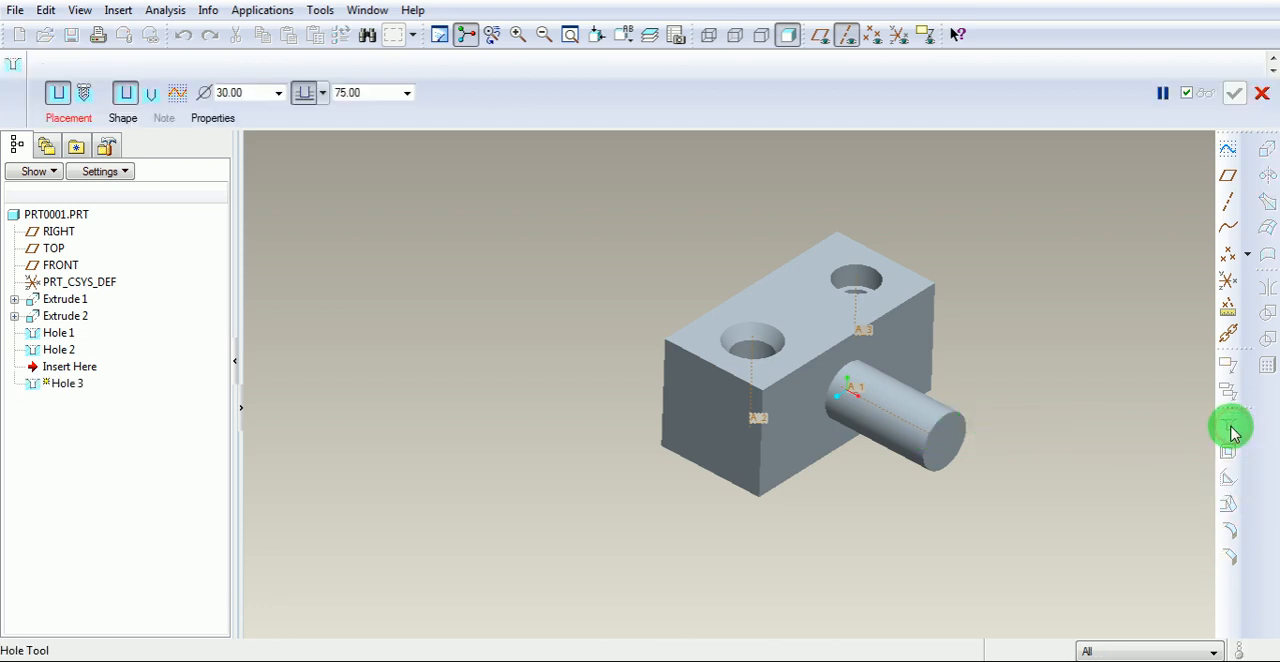
pyautogui.click(78, 119)
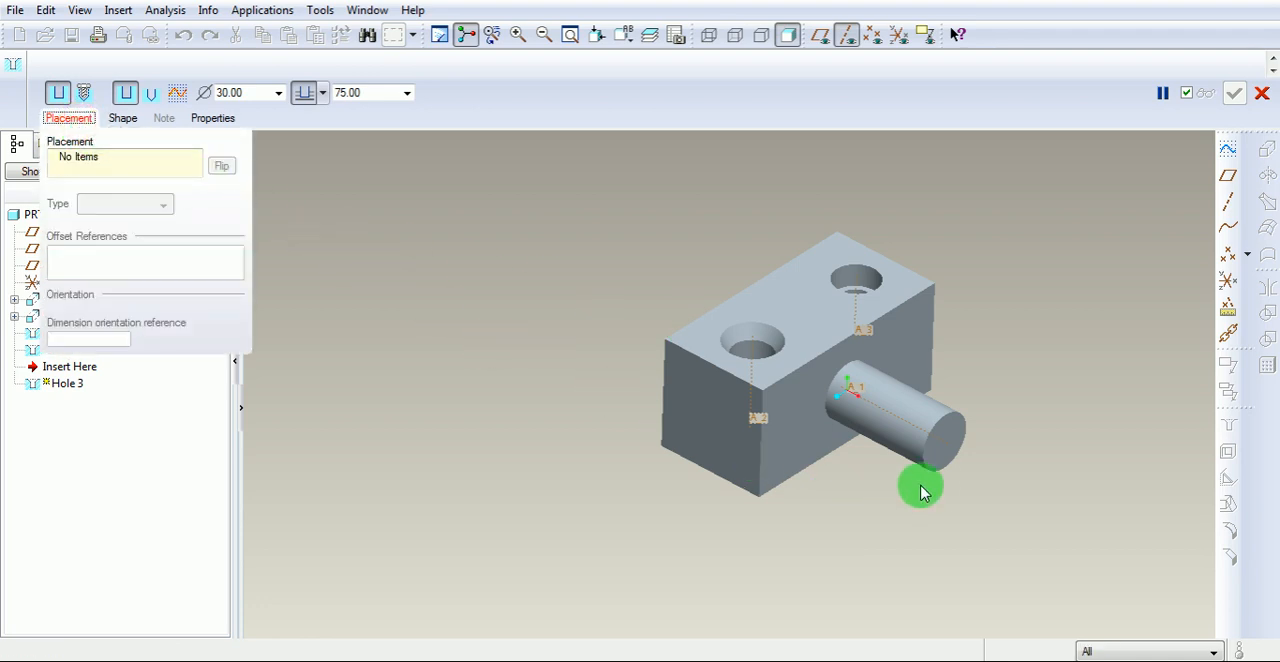
pyautogui.click(945, 465)
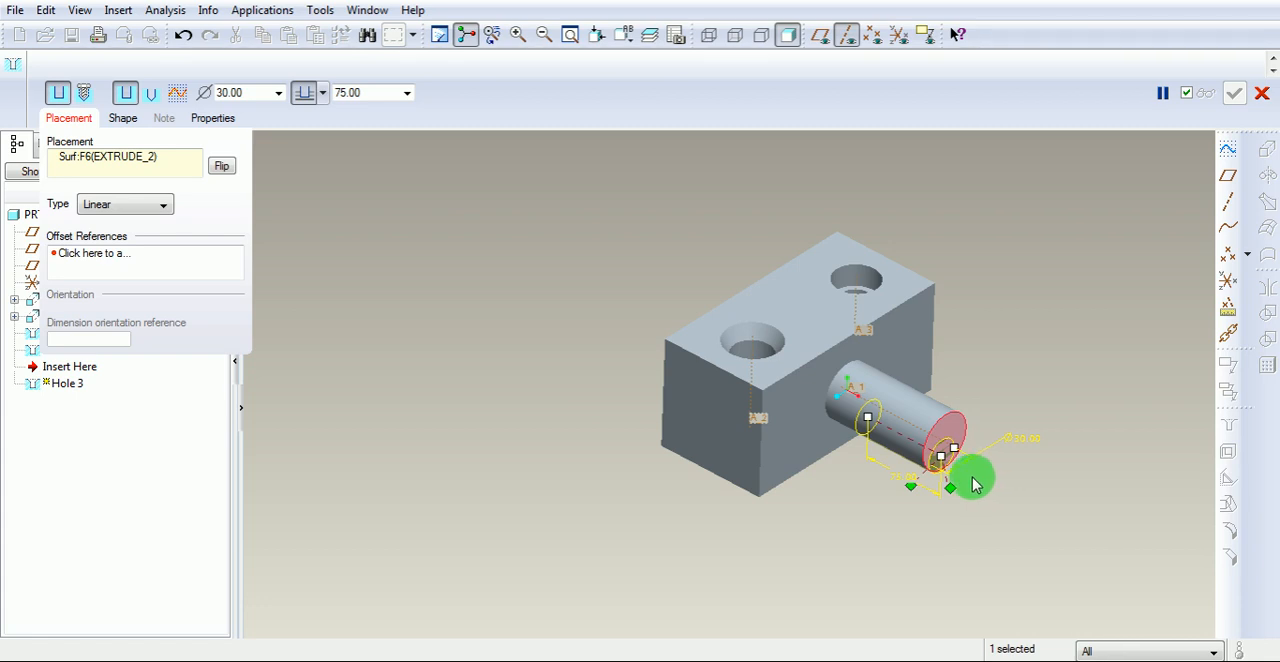
pyautogui.keyDown('ctrl'); pyautogui.click(911, 430); pyautogui.keyUp('ctrl')
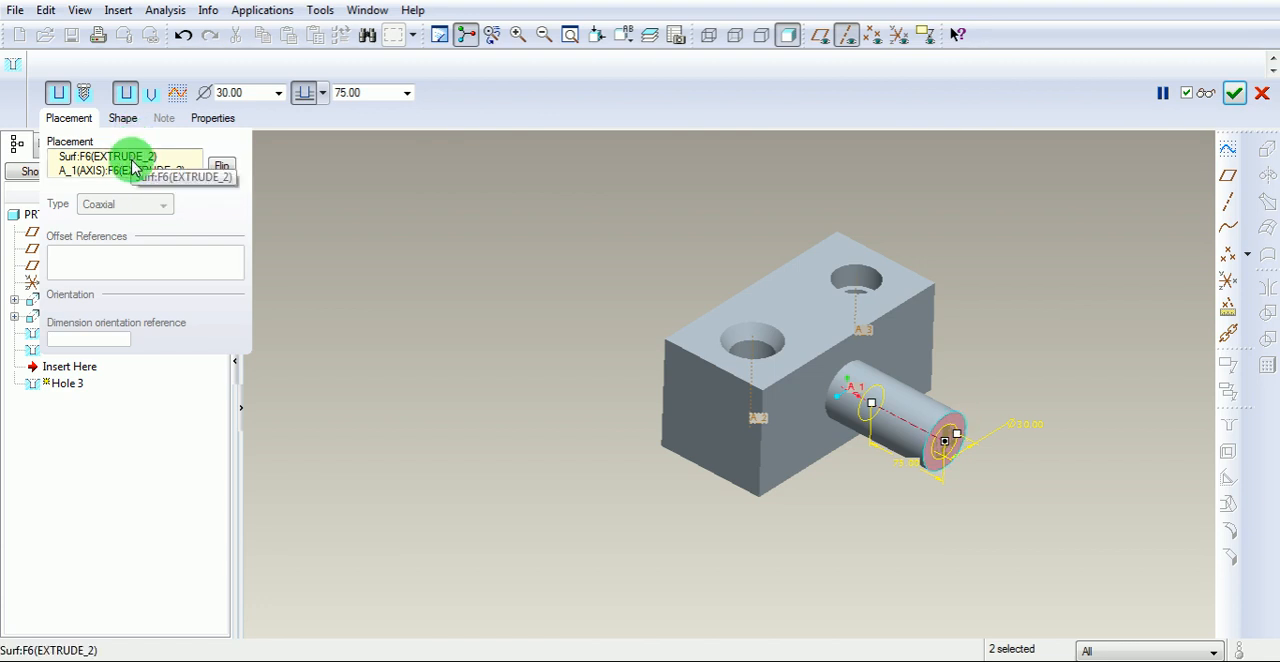
# Change the cylinder's hole to a standard hole using the ISO thread series.
pyautogui.click(86, 94)
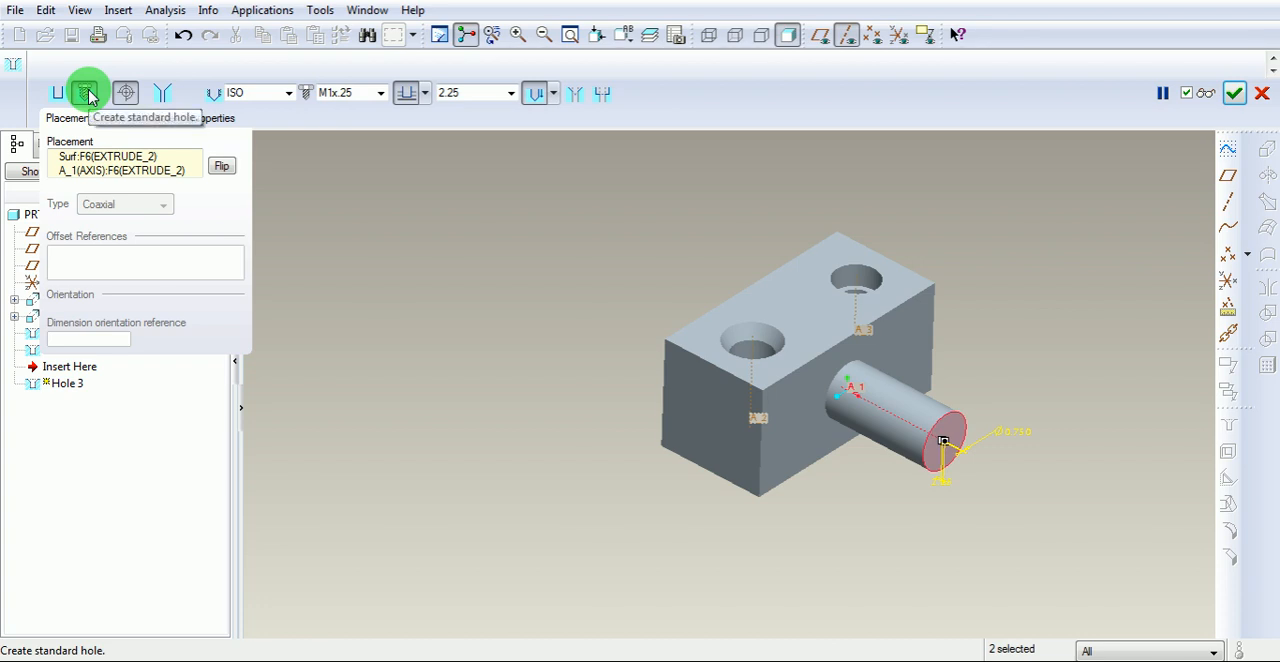
pyautogui.click(289, 94)
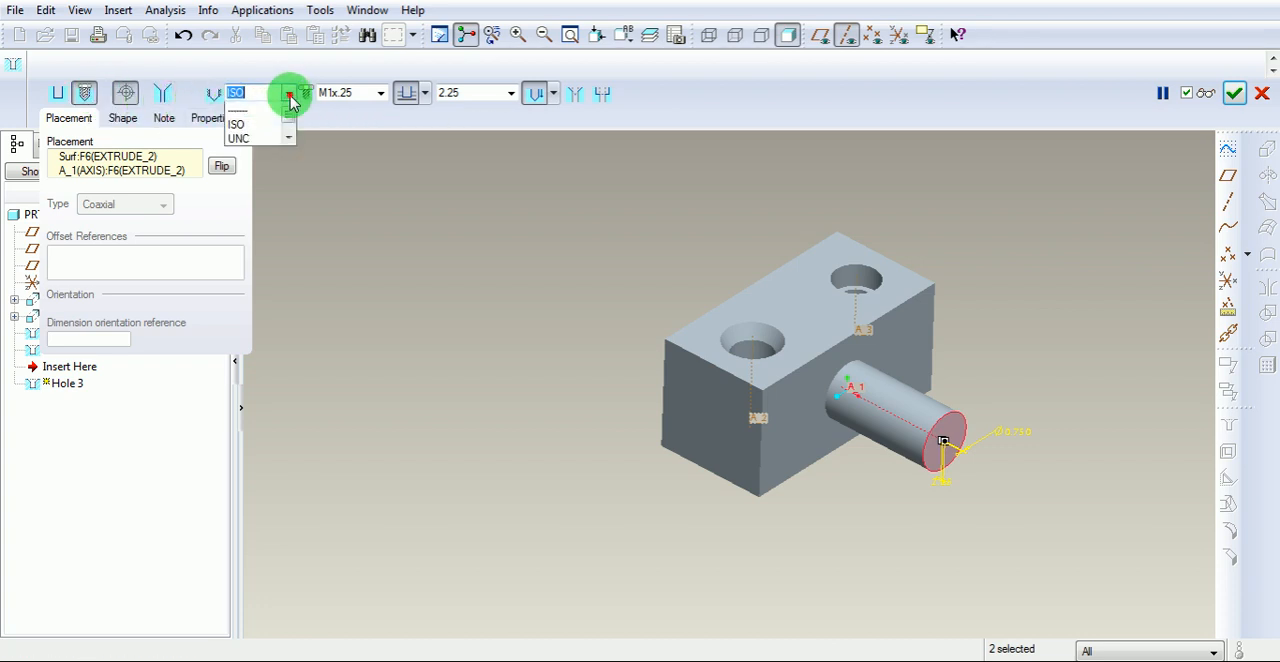
pyautogui.moveTo(287, 127); pyautogui.dragTo(291, 124)
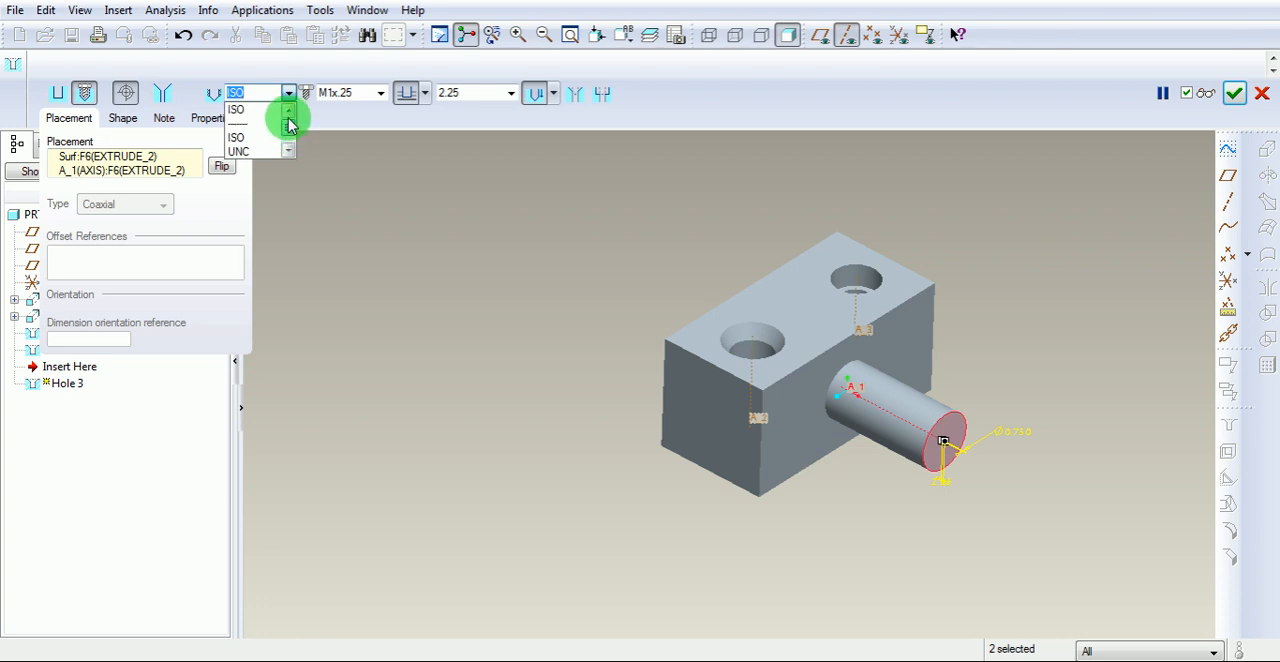
pyautogui.click(245, 133)
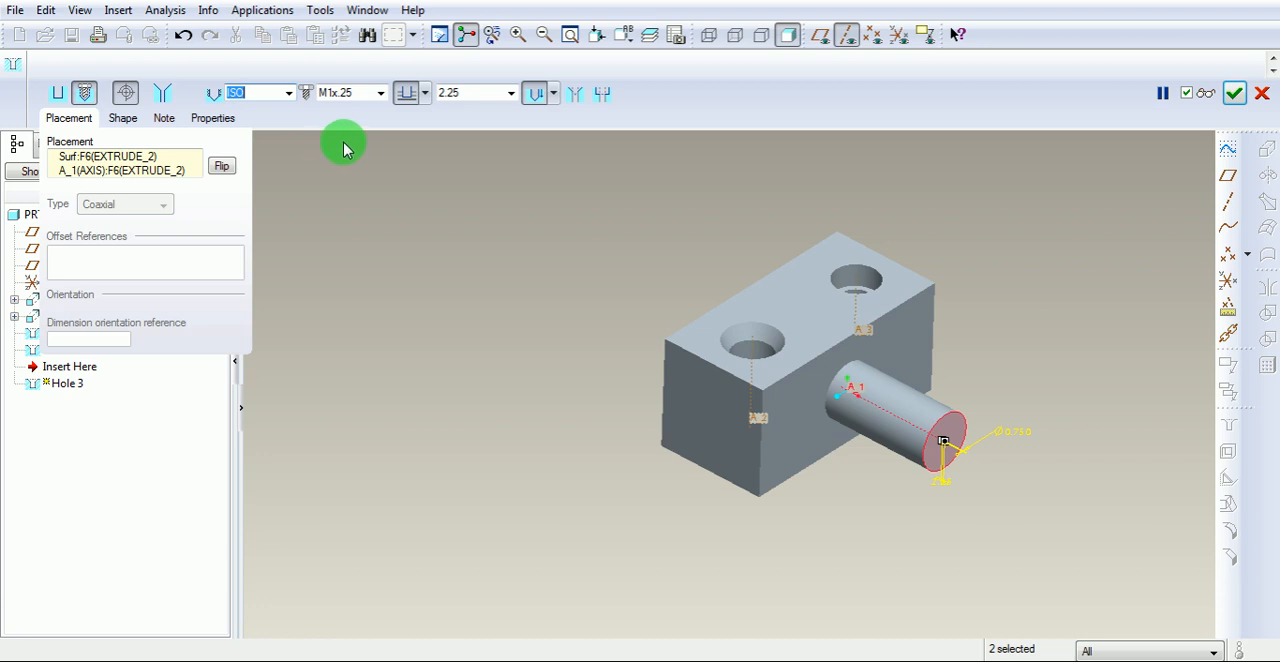
# Set the screw size of the cylinder's standard hole to M22x1.
pyautogui.click(381, 93)
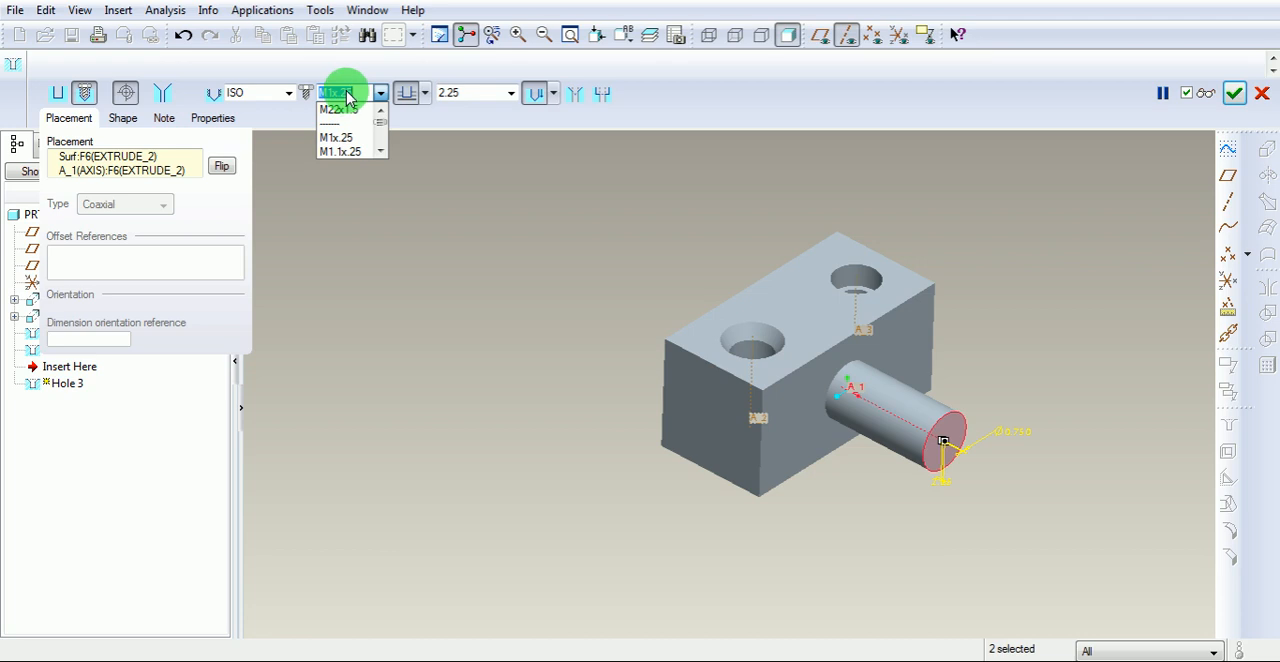
pyautogui.click(381, 151)
pyautogui.click(381, 151)
pyautogui.click(381, 151)
pyautogui.click(381, 151)
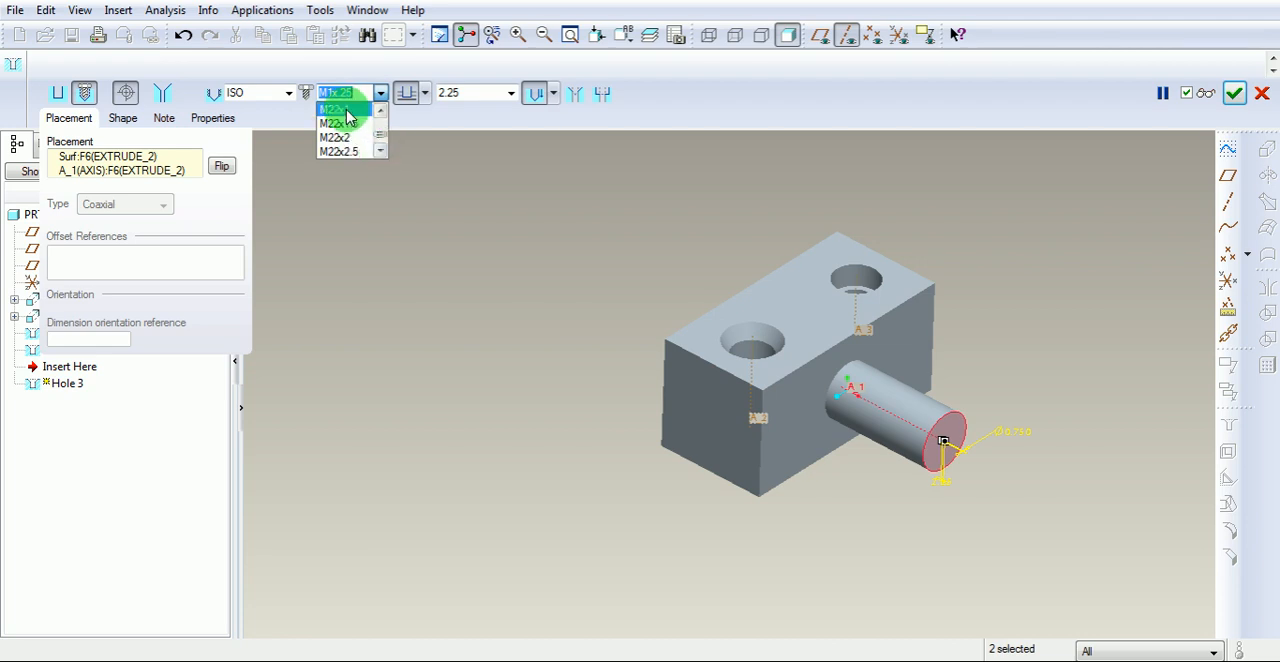
pyautogui.click(346, 110)
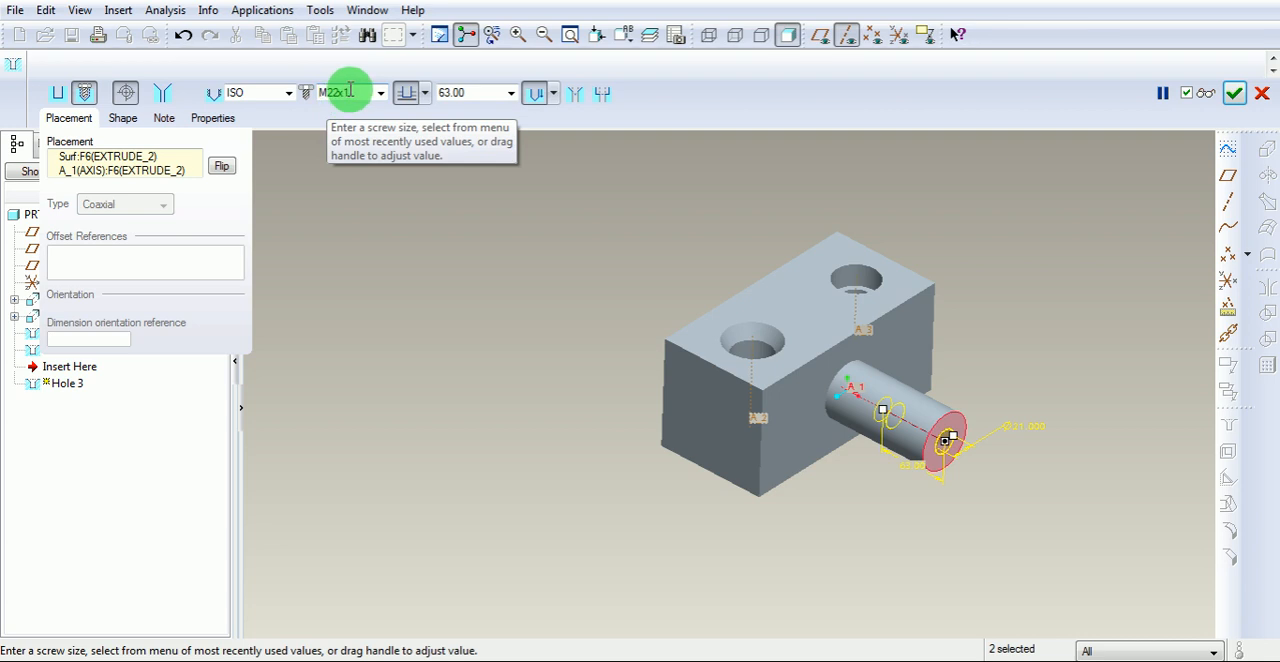
# Set the variable thread depth of the cylinder's M22x1 hole to 30 in the hole's shape settings.
pyautogui.click(123, 118)
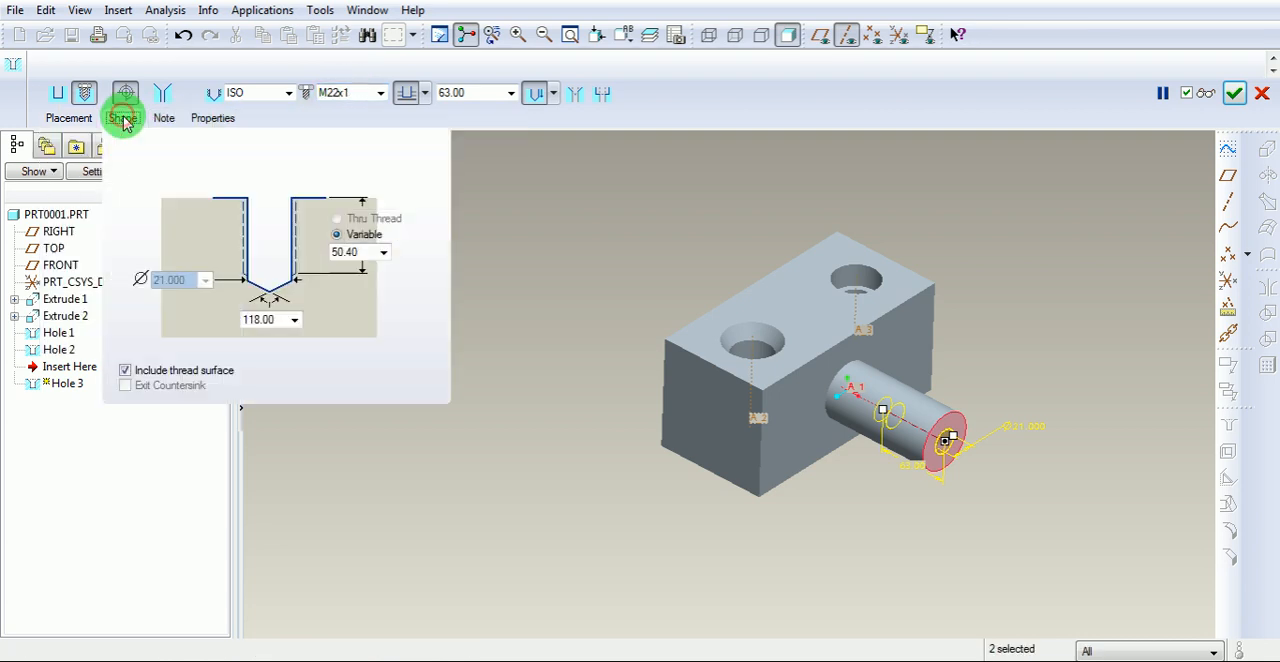
pyautogui.click(364, 251)
pyautogui.moveTo(364, 251); pyautogui.dragTo(322, 252)
pyautogui.write('30')
pyautogui.press('Return')
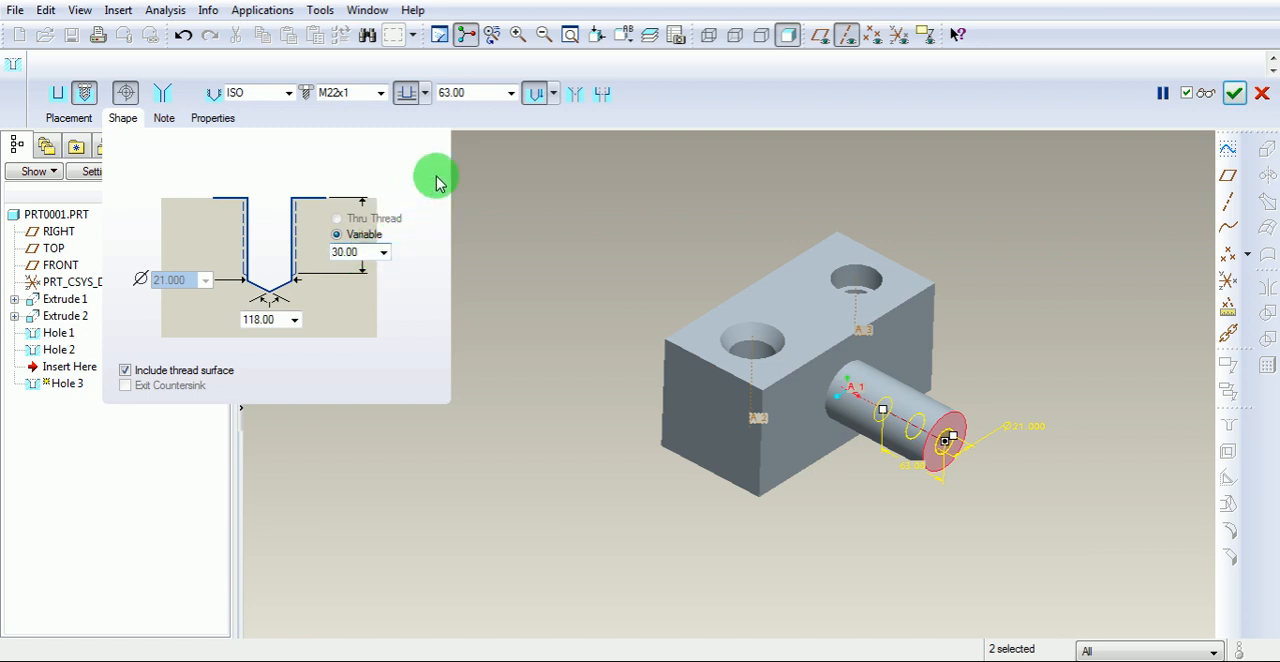
# Set the drill depth of the cylinder's threaded hole to 50.
pyautogui.click(474, 92)
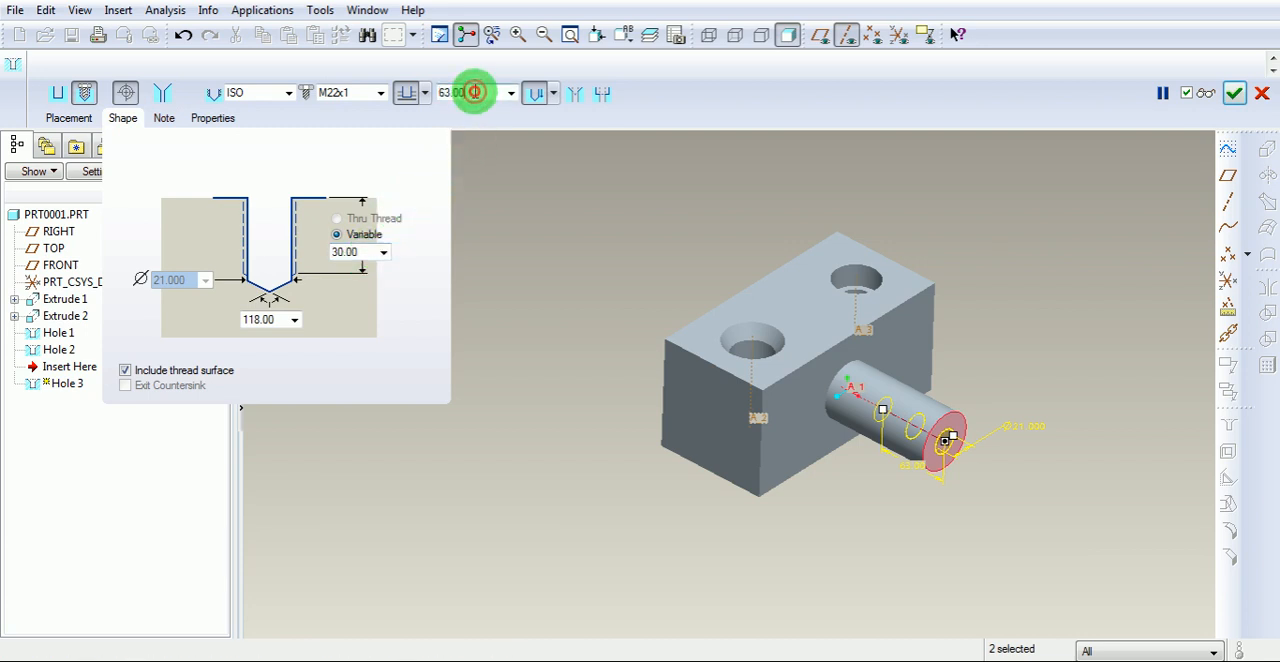
pyautogui.moveTo(474, 92); pyautogui.dragTo(404, 97)
pyautogui.write('3550')
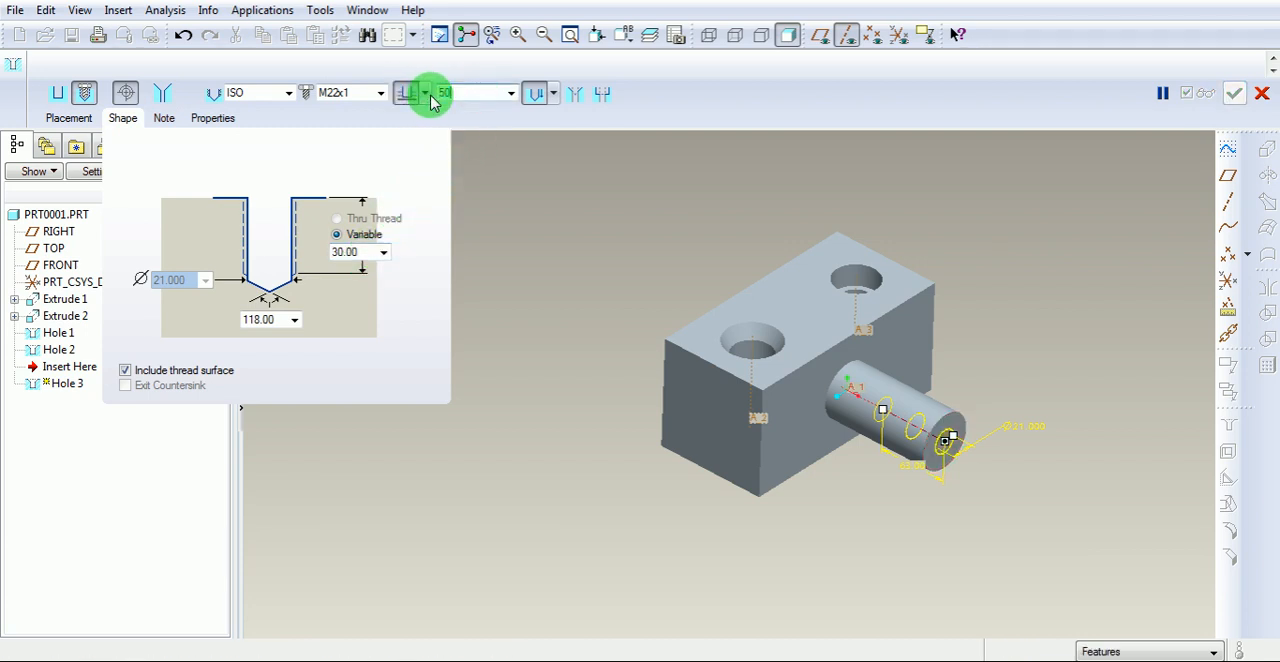
pyautogui.press('Return')
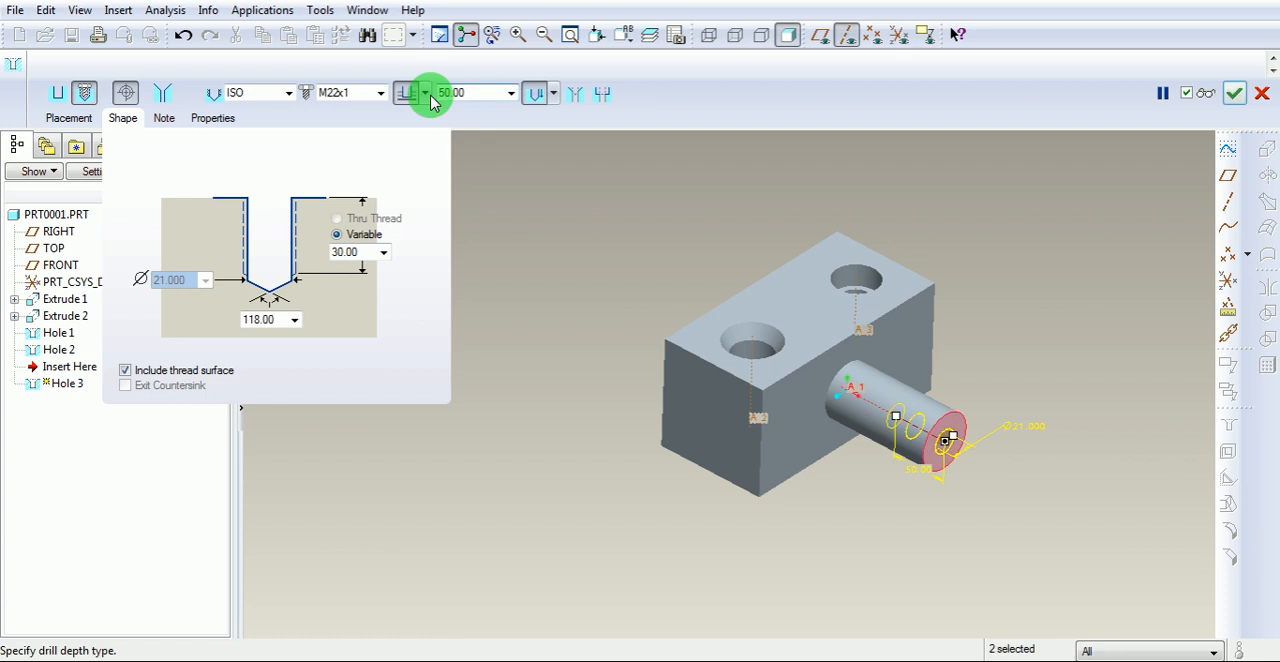
# Add a countersink with a diameter of 25 to the cylinder's threaded hole, complete the feature and clear the selection.
pyautogui.click(577, 95)
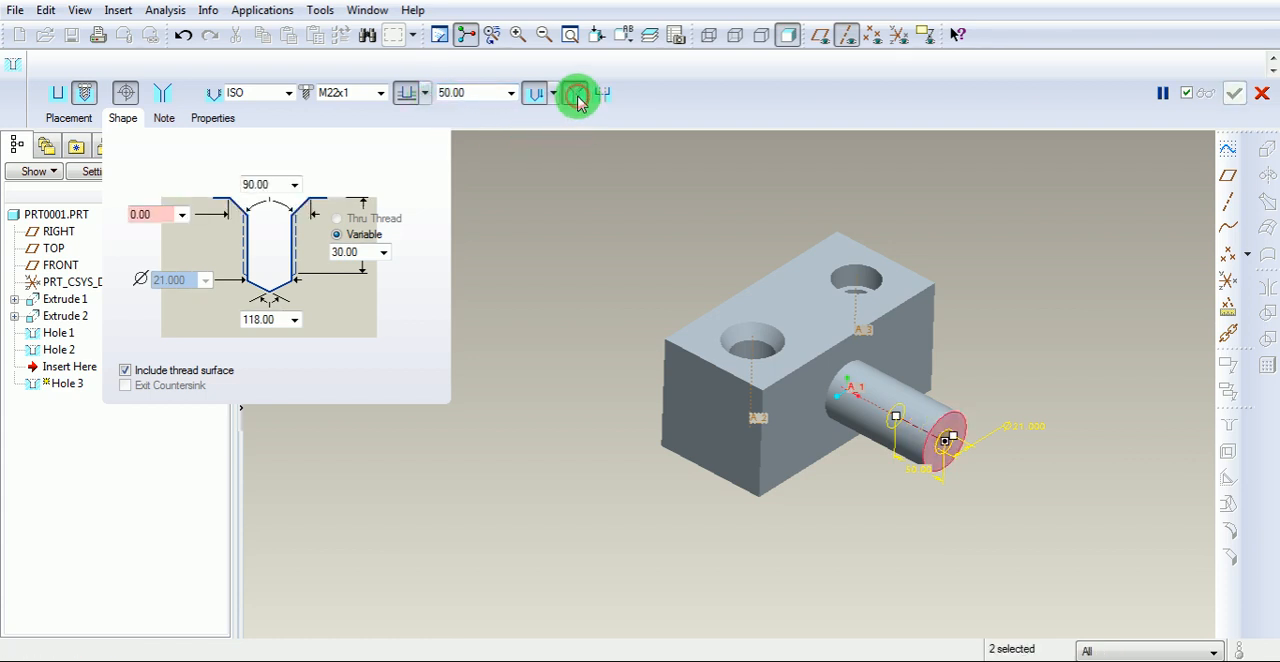
pyautogui.doubleClick(157, 214)
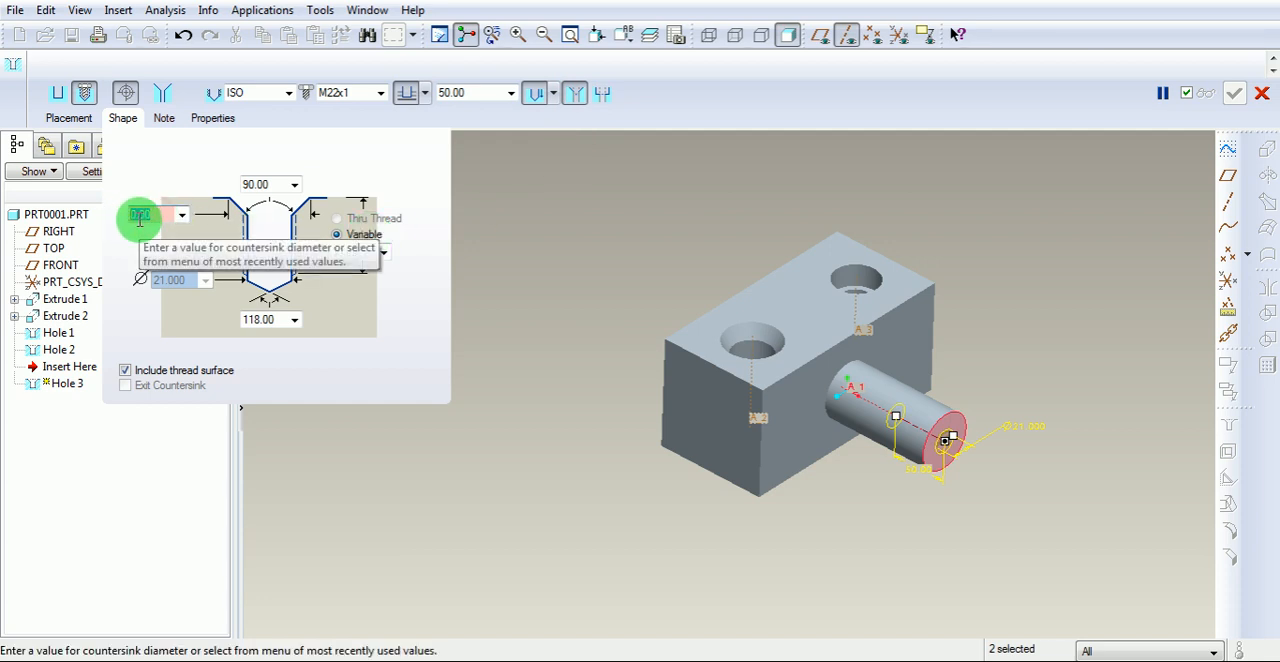
pyautogui.write('25')
pyautogui.press('Return')
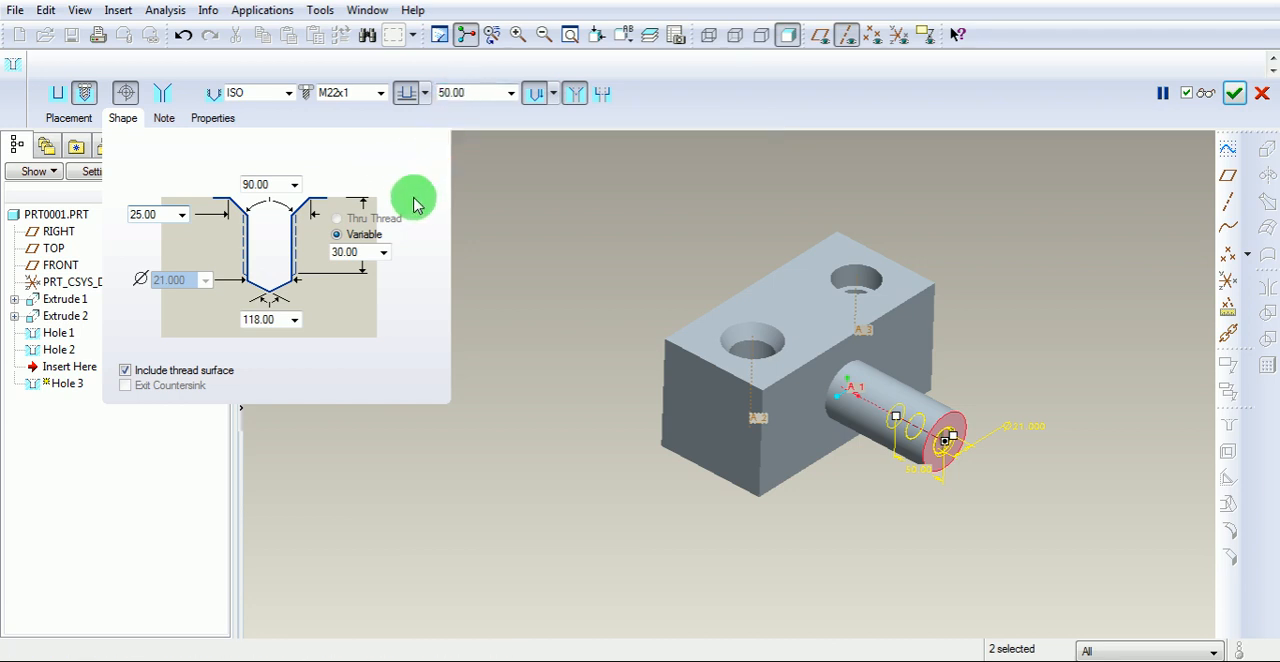
pyautogui.click(272, 183)
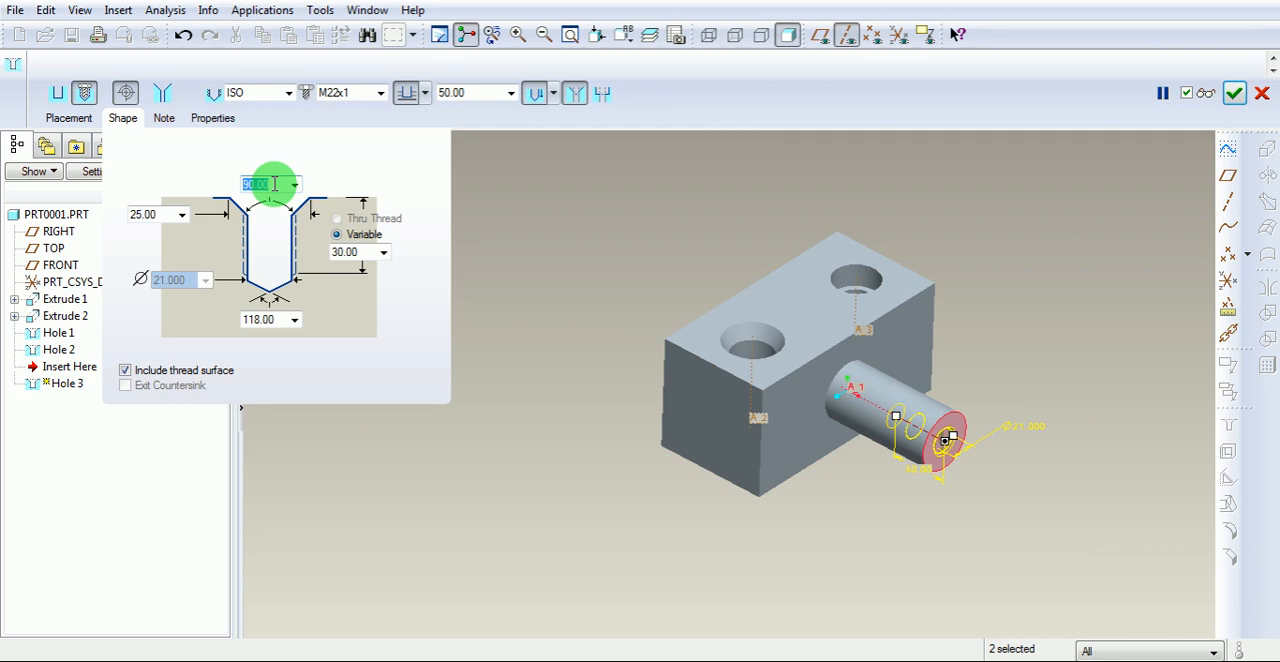
pyautogui.click(1236, 95)
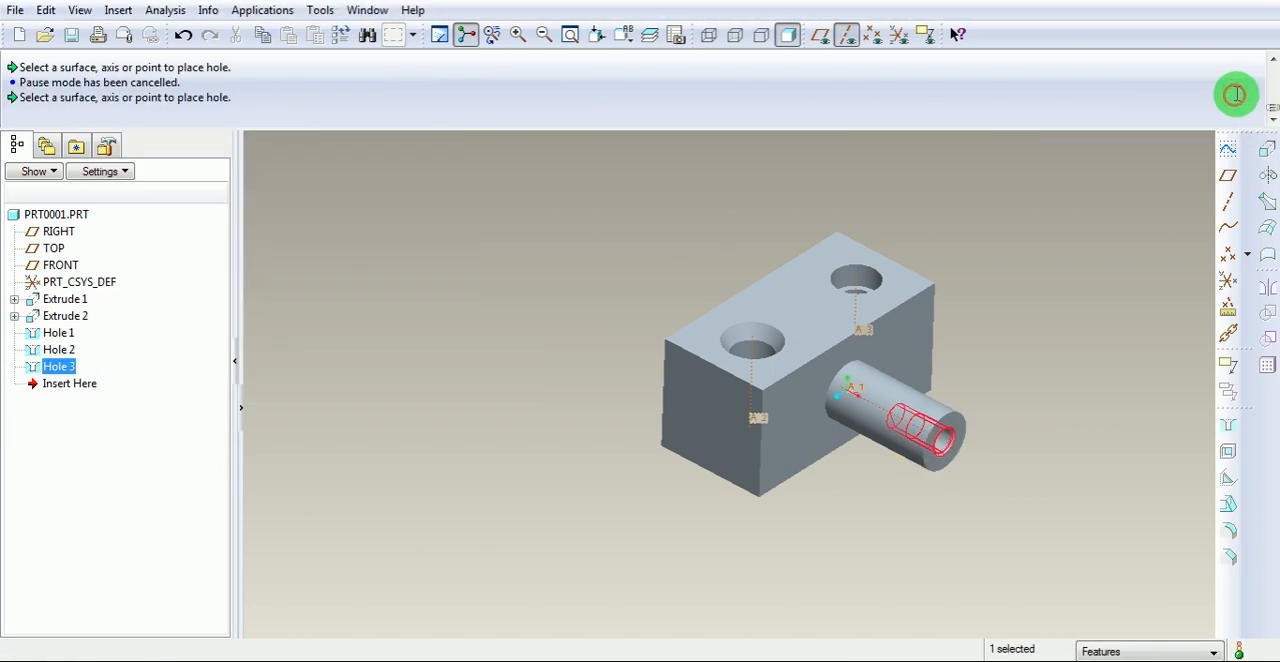
pyautogui.click(1060, 235)
# Inspect the cylinder's threaded hole in the FRONT view with wireframe display, and turn on the 3D annotations.
pyautogui.scroll(-2, 977, 423)
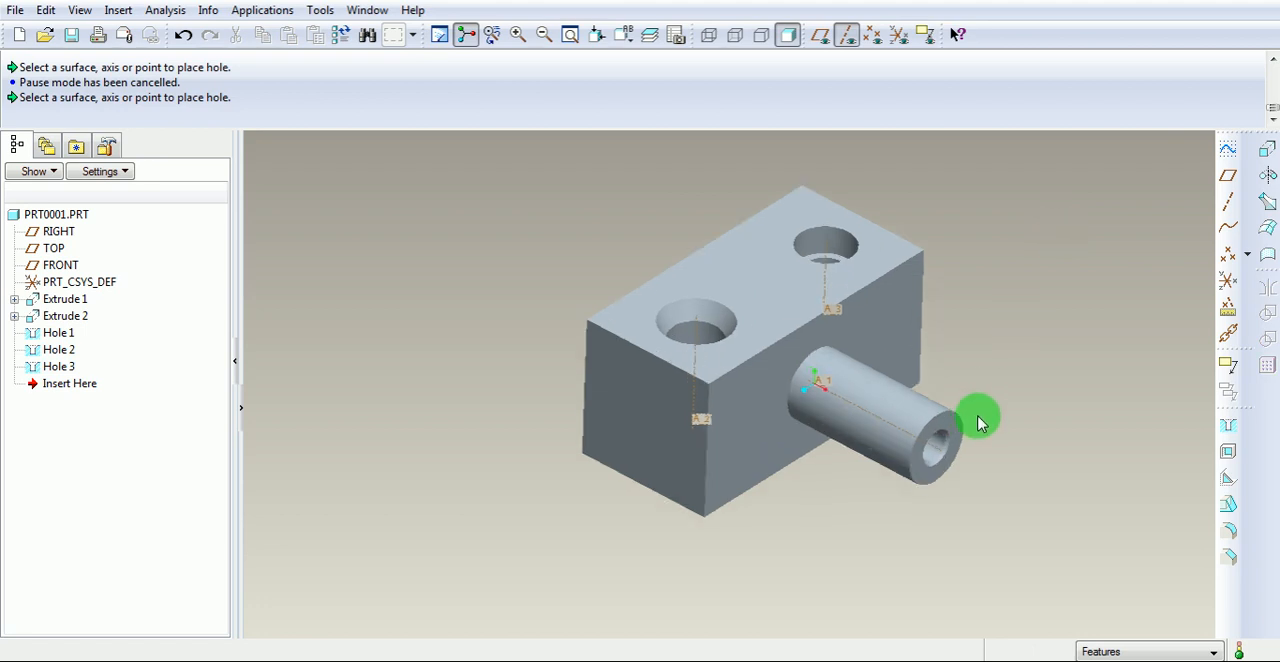
pyautogui.click(623, 34)
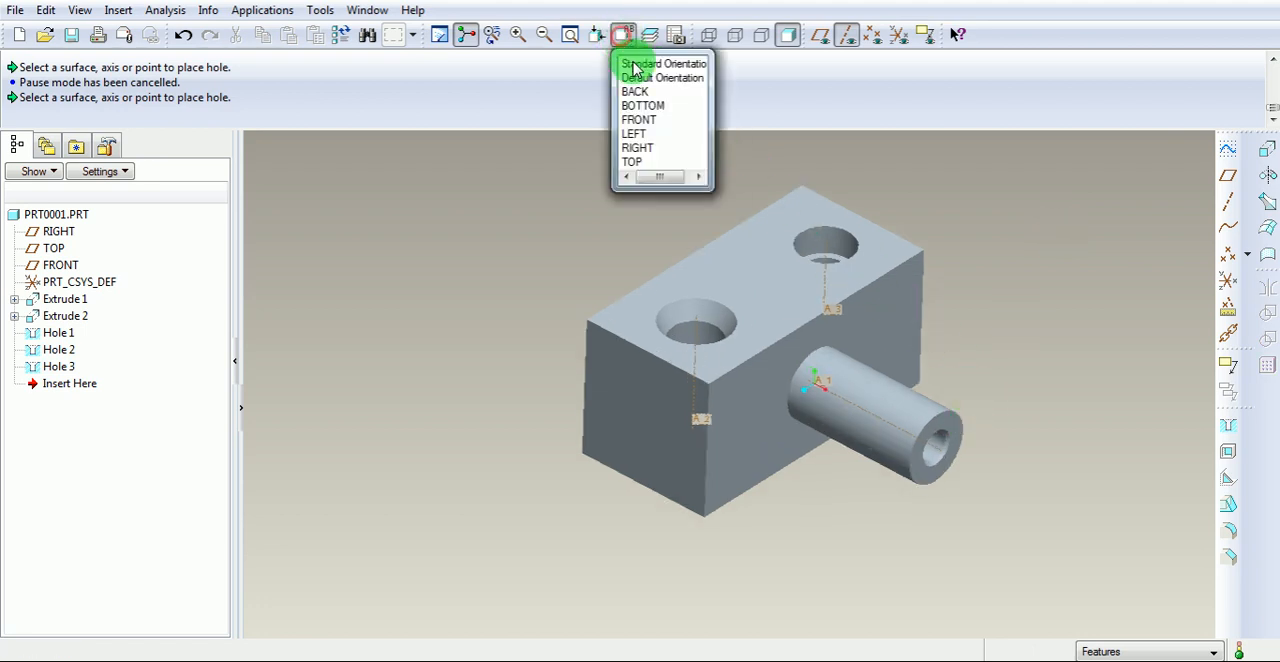
pyautogui.click(641, 119)
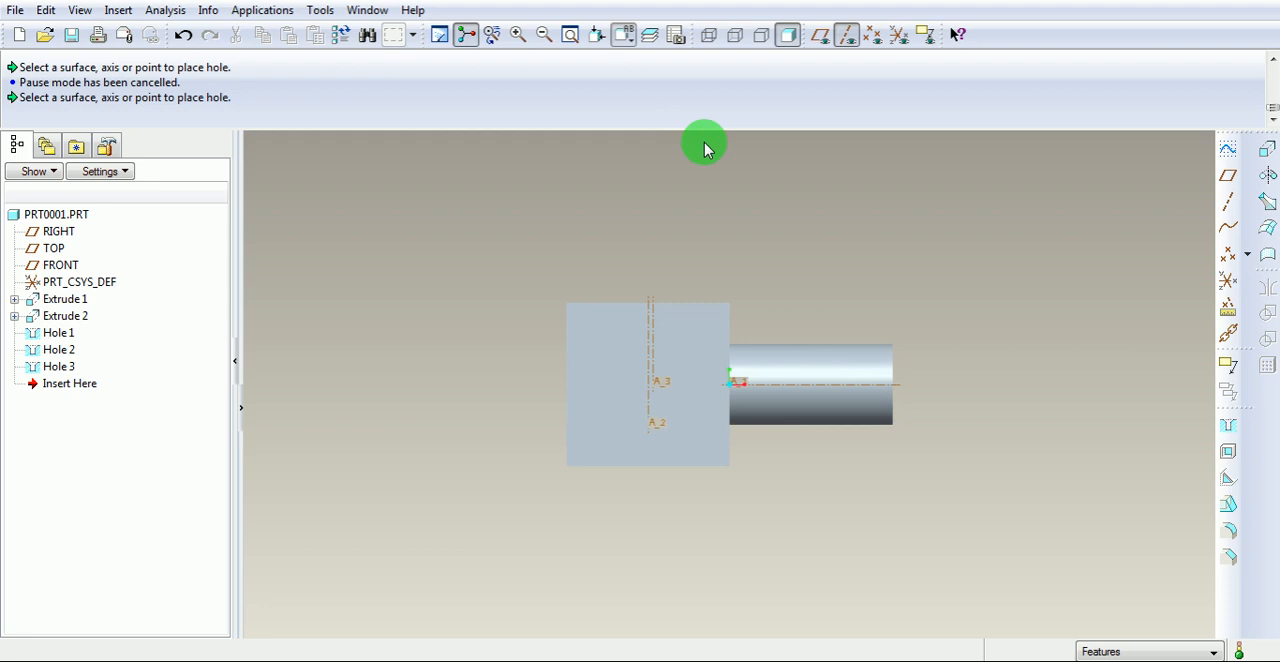
pyautogui.click(709, 35)
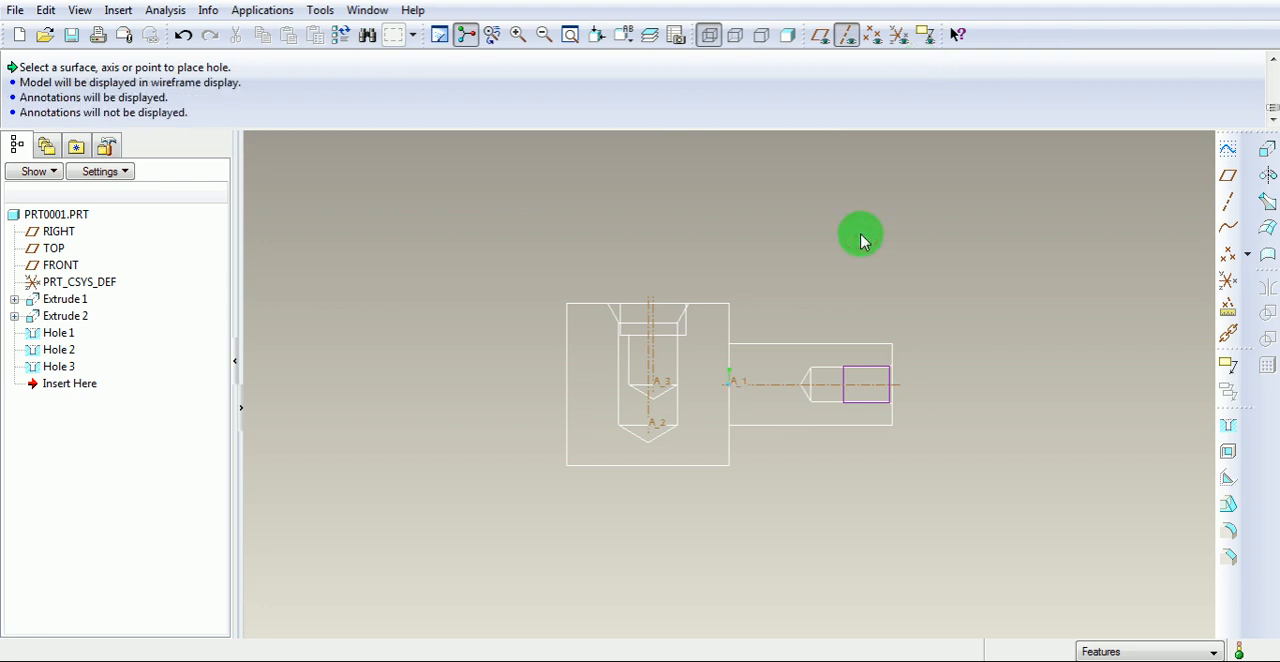
pyautogui.scroll(-3, 951, 397)
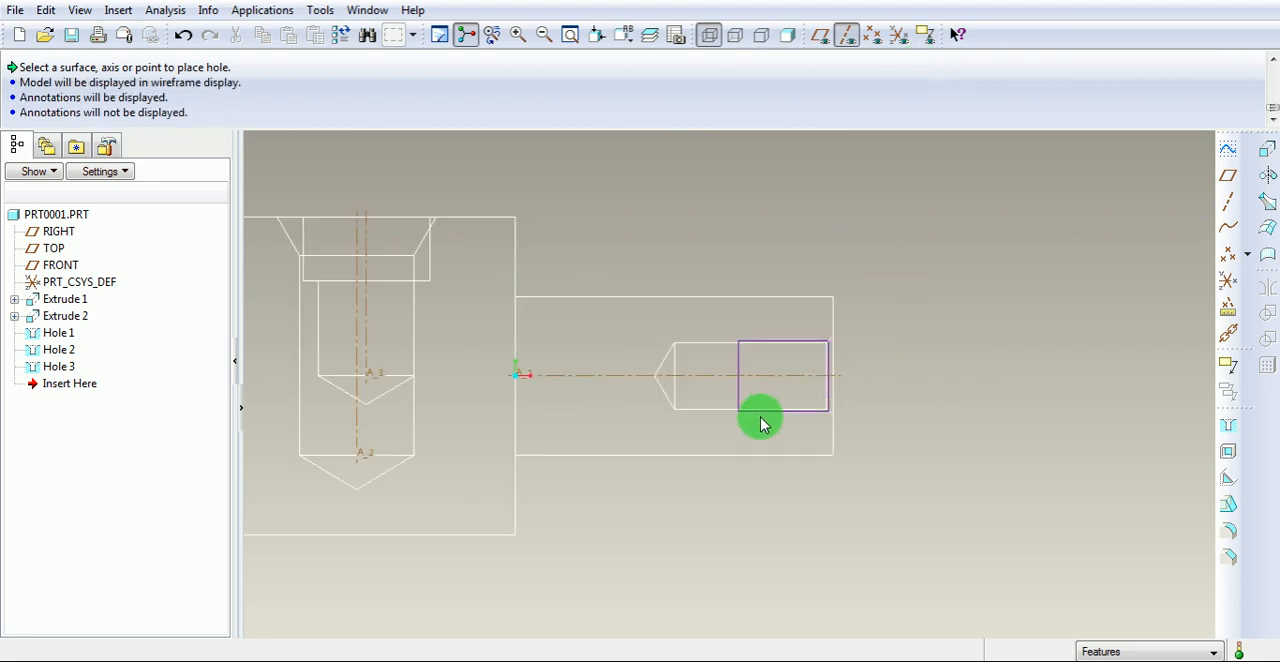
pyautogui.scroll(-1, 760, 424)
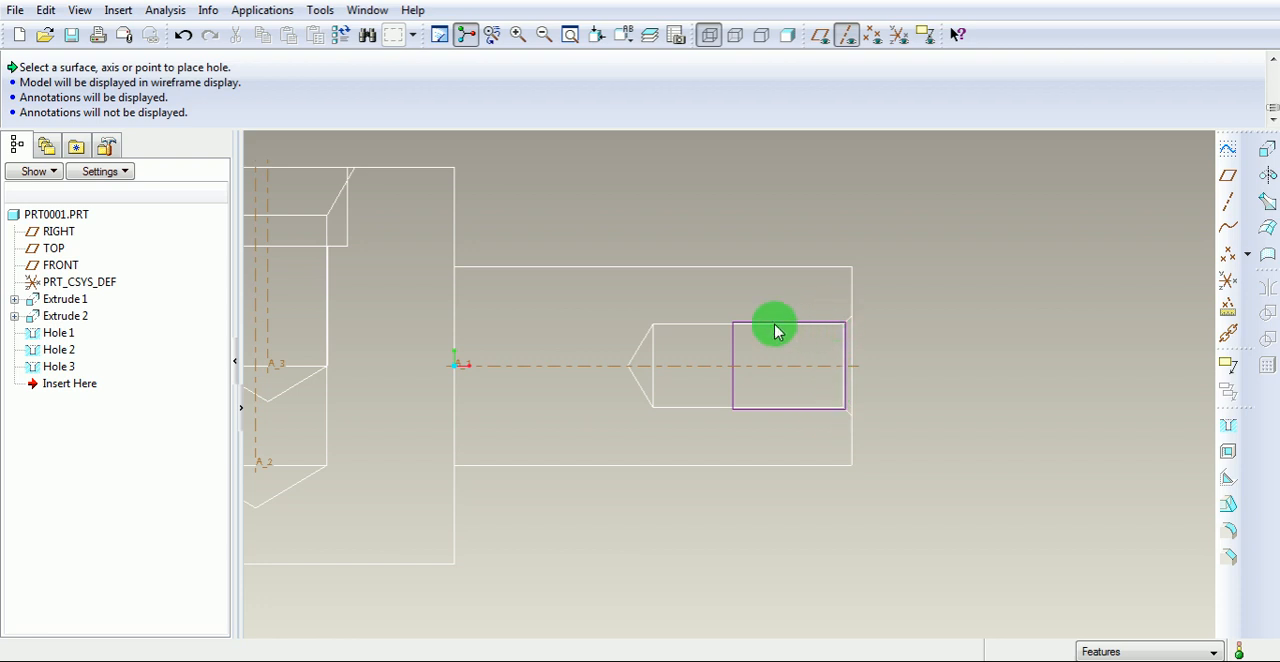
pyautogui.click(926, 37)
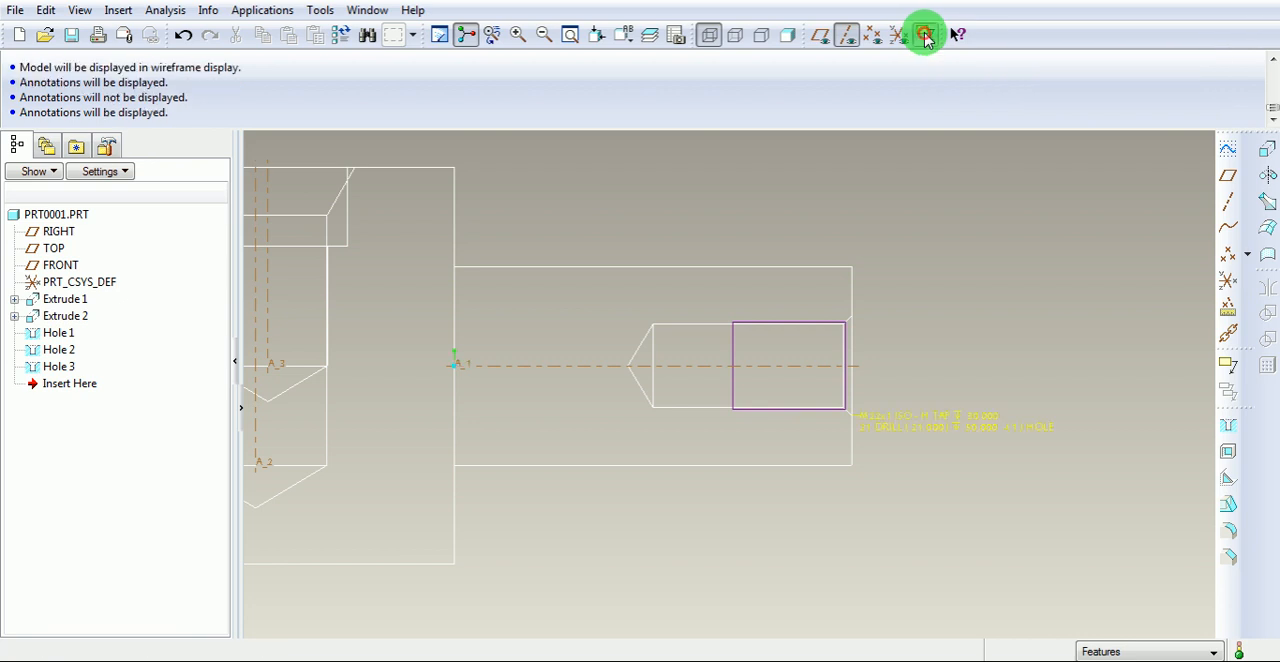